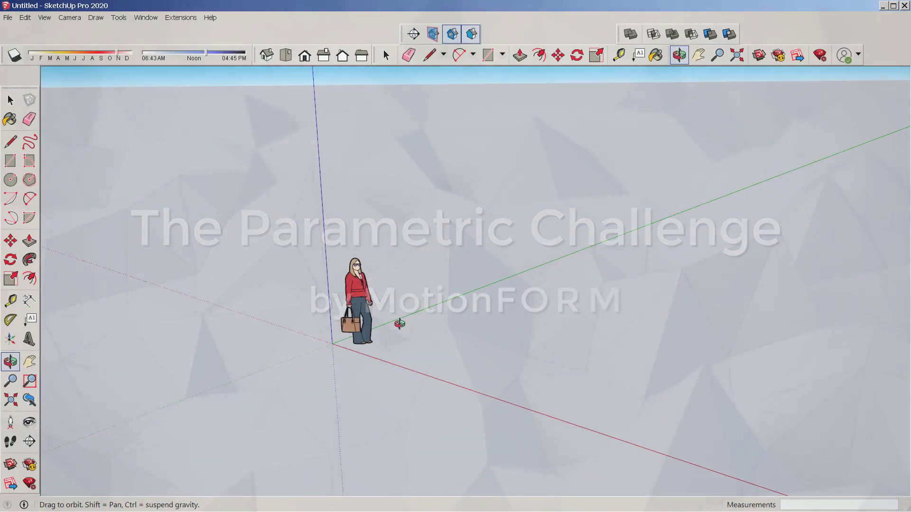
- Select the default person figure and orbit the view to look down at it
scroll(335, 311, "up", 5)
left_click(399, 290)
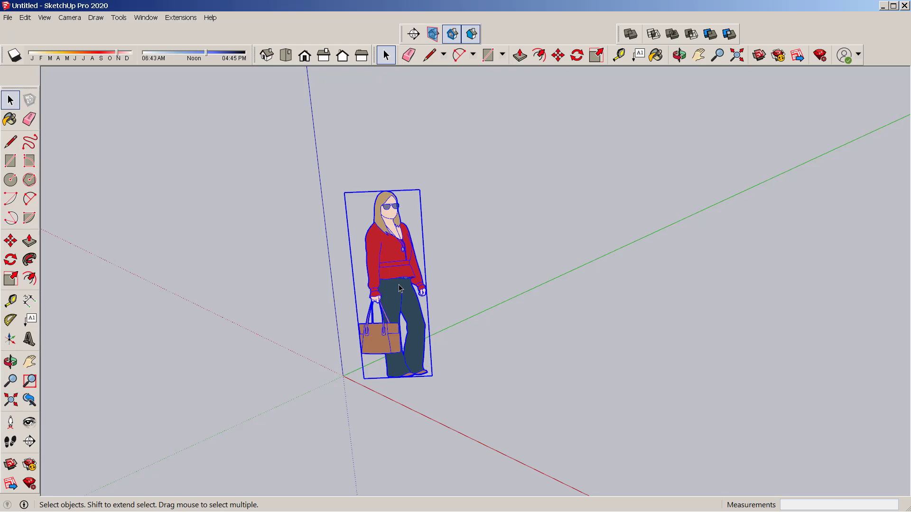
scroll(422, 242, "down", 2)
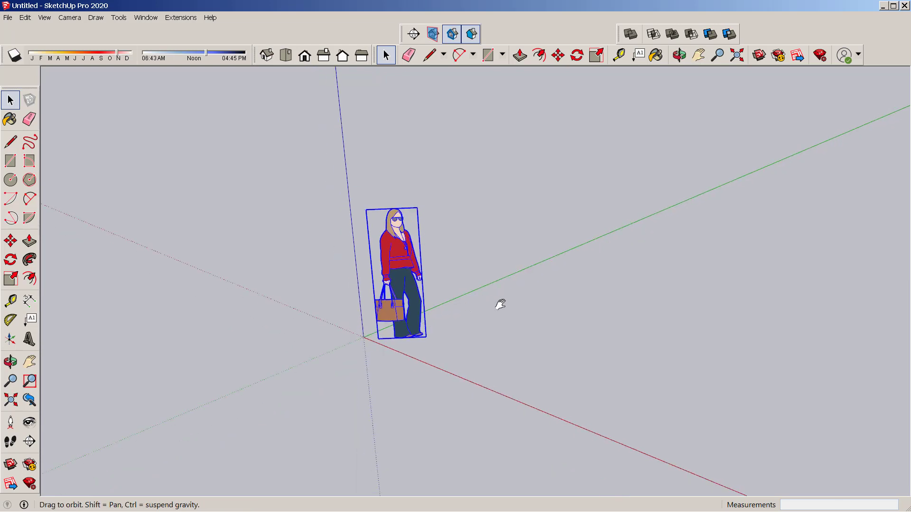
middle_click_drag(494, 307, 508, 297, "shift")
key("o")
left_click_drag(468, 370, 577, 287)
key("space")
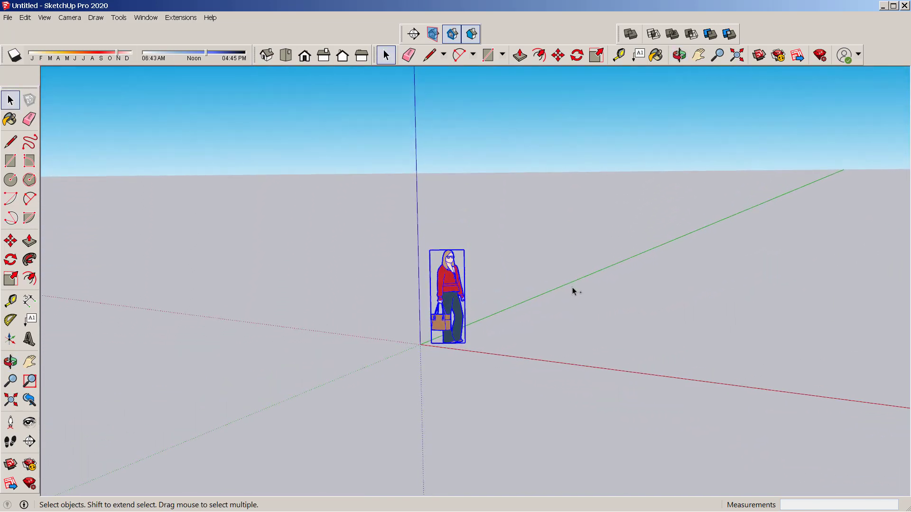
middle_click_drag(542, 299, 462, 376)
scroll(470, 352, "up", 2)
left_click(549, 320)
- Reselect the person figure and delete it from the model
scroll(600, 302, "up", 2)
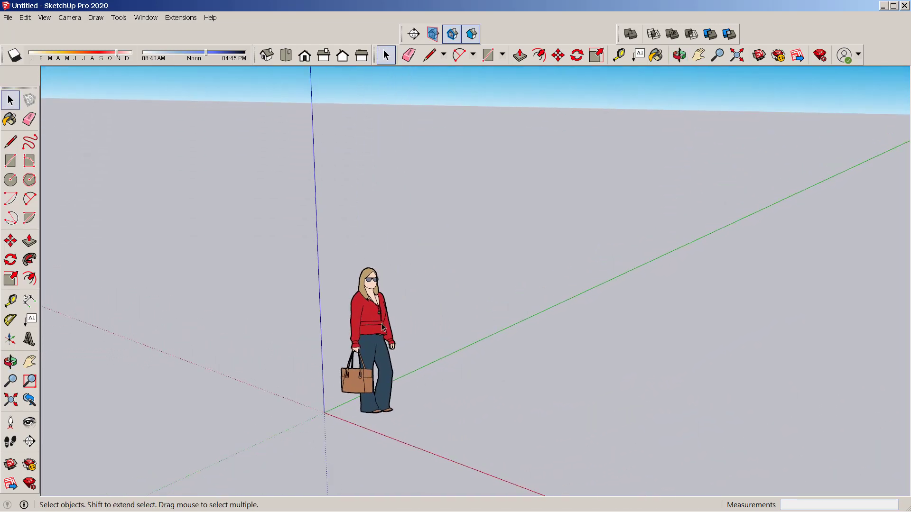
scroll(529, 230, "down", 2)
scroll(413, 317, "up", 3)
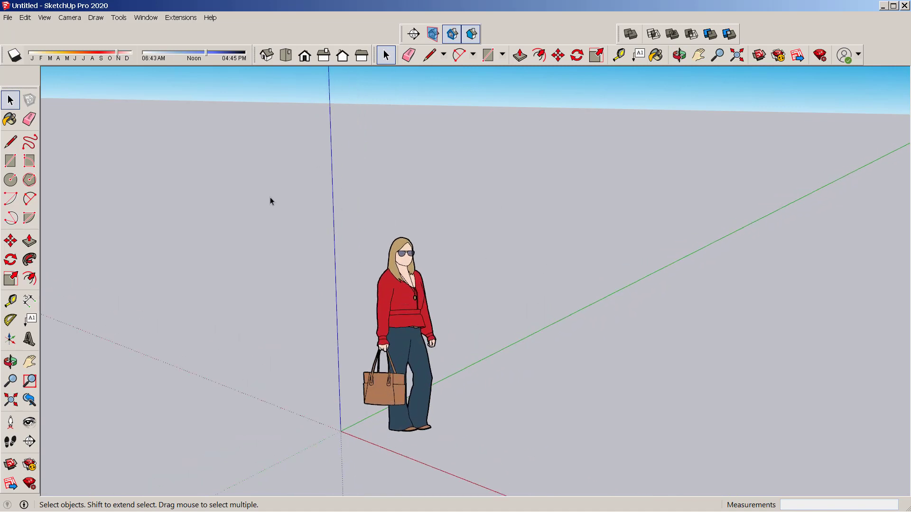
left_click(400, 326)
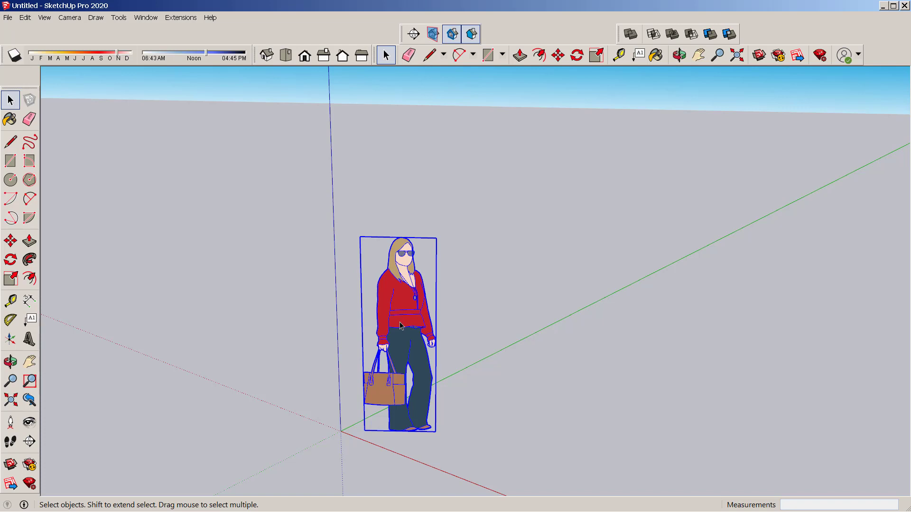
key("Delete")
scroll(292, 162, "down", 3)
- Start a new line at the axes origin with the Line tool
left_click(14, 144)
scroll(413, 217, "down", 2)
middle_click_drag(412, 216, 398, 303)
left_click(356, 278)
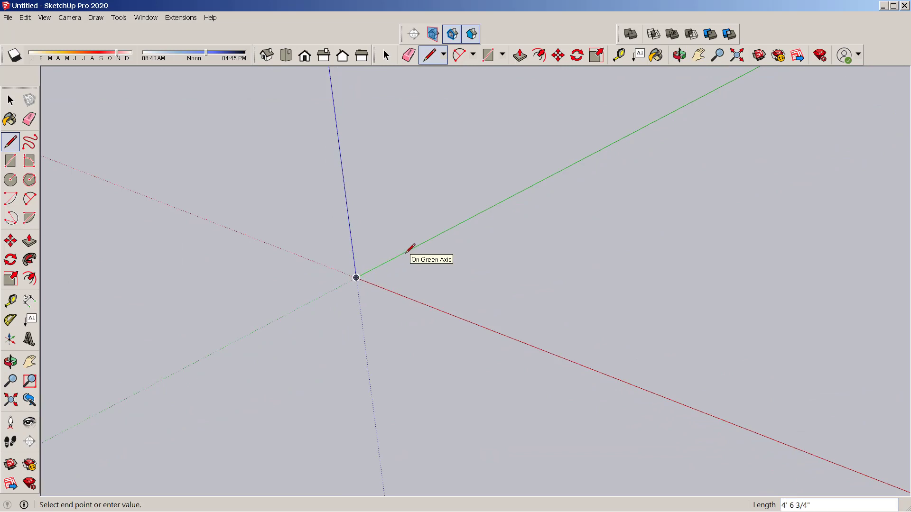
- Draw 10' edges along the green and red axes and close the square at the origin
key("Return")
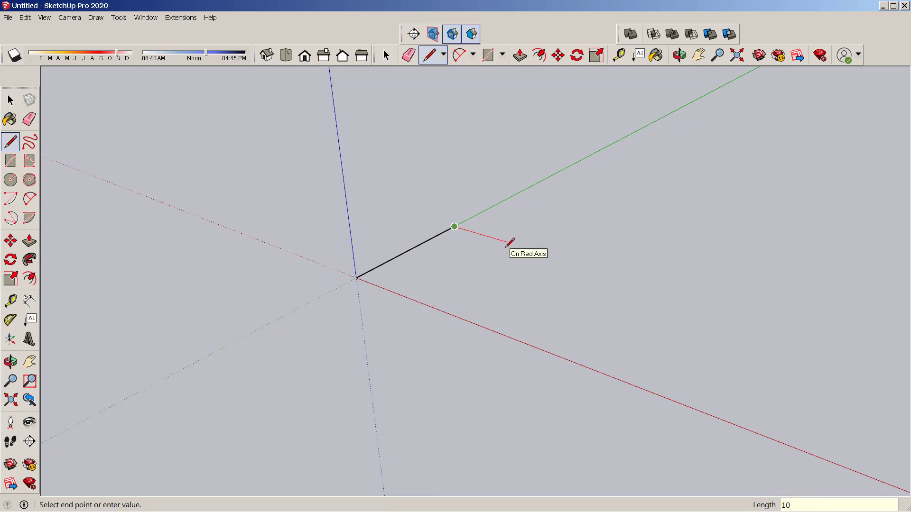
left_click(568, 259)
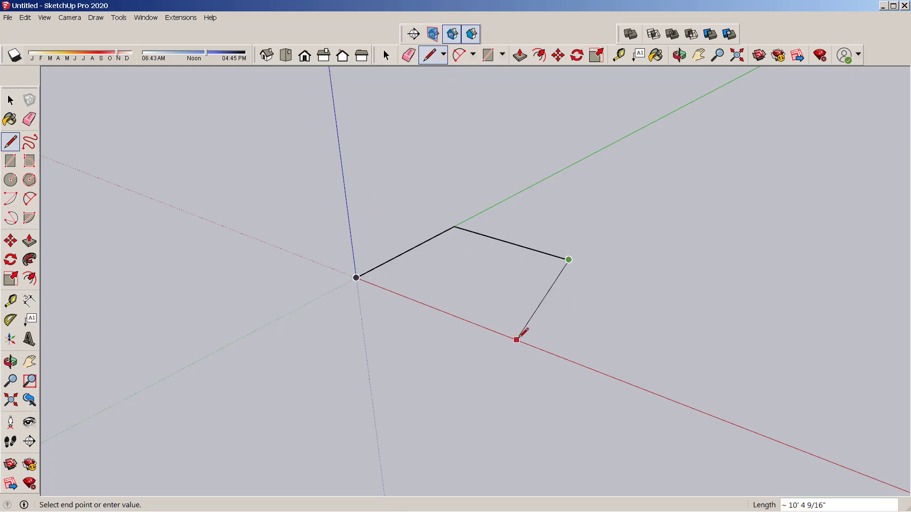
middle_click_drag(517, 336, 488, 298)
left_click(467, 320)
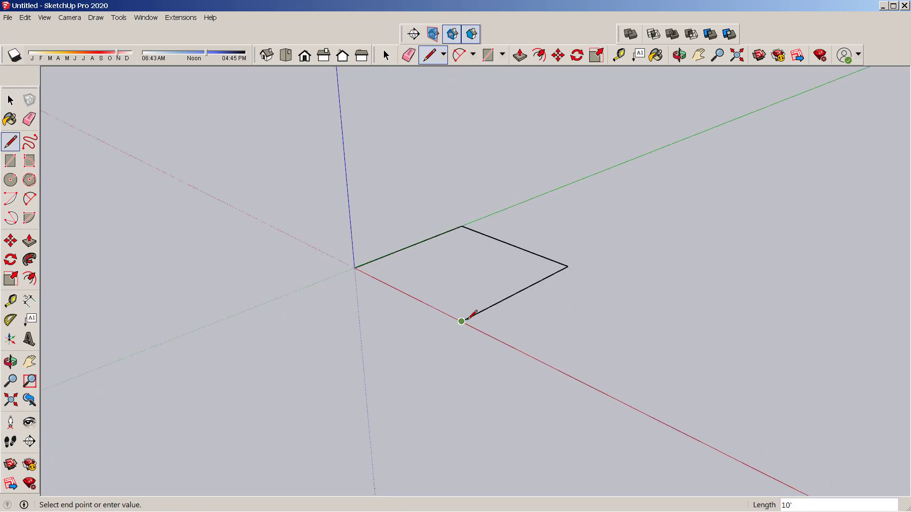
left_click(356, 268)
key("space")
scroll(349, 237, "down", 2)
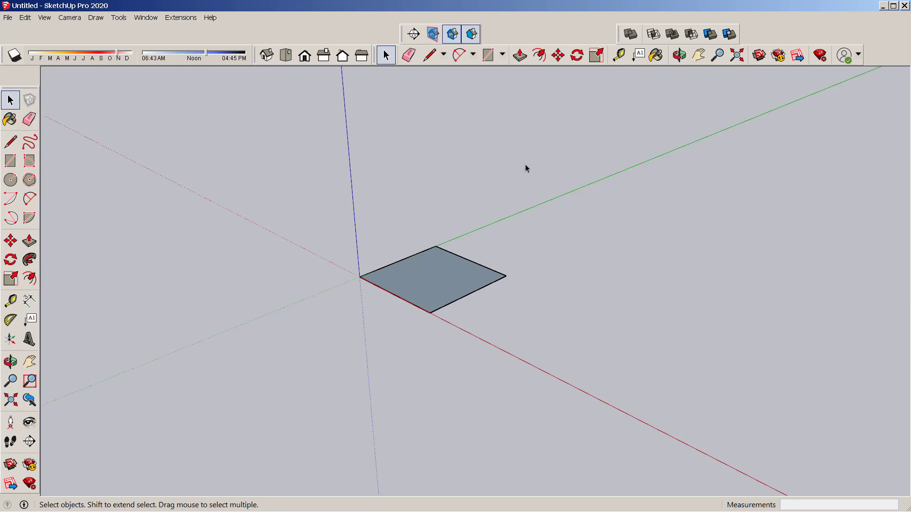
- Dock the Entity Info panel and orbit to see the square from a lower angle
scroll(498, 189, "up", 1)
mouse_move(802, 83)
left_mouse_down()
mouse_move(764, 81)
mouse_move(796, 75)
left_mouse_up()
middle_click_drag(471, 345, 391, 321)
scroll(326, 271, "up", 2)
middle_click_drag(277, 325, 519, 346)
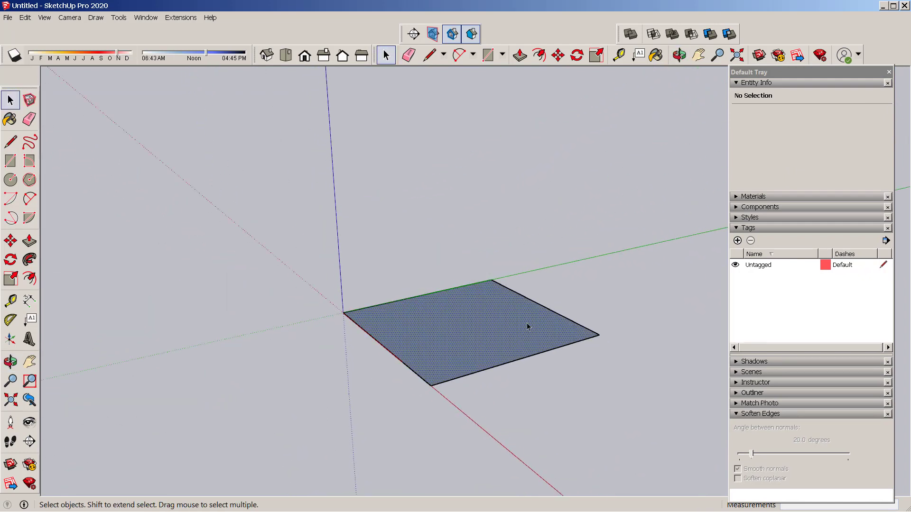
- Push/pull the square face up 10' into a cube
left_click(527, 326)
key("p")
left_click_drag(457, 332, 457, 251)
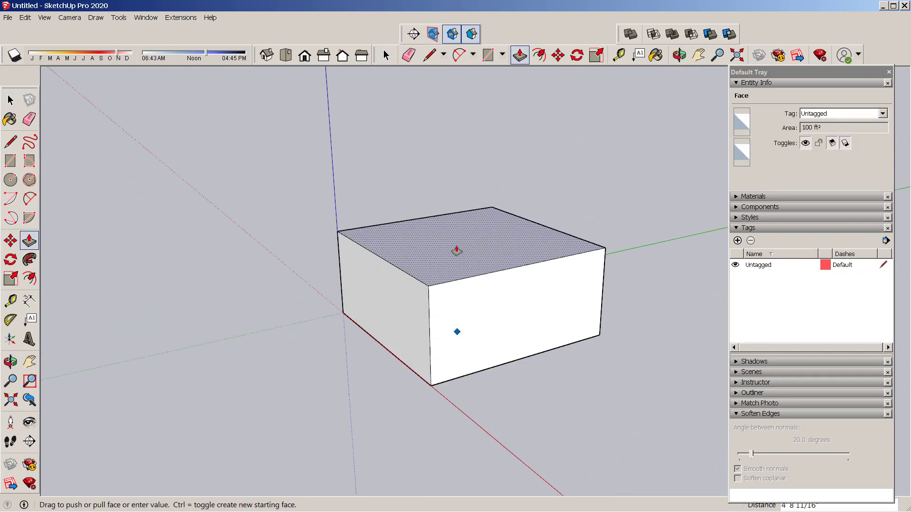
type("10")
key("Return")
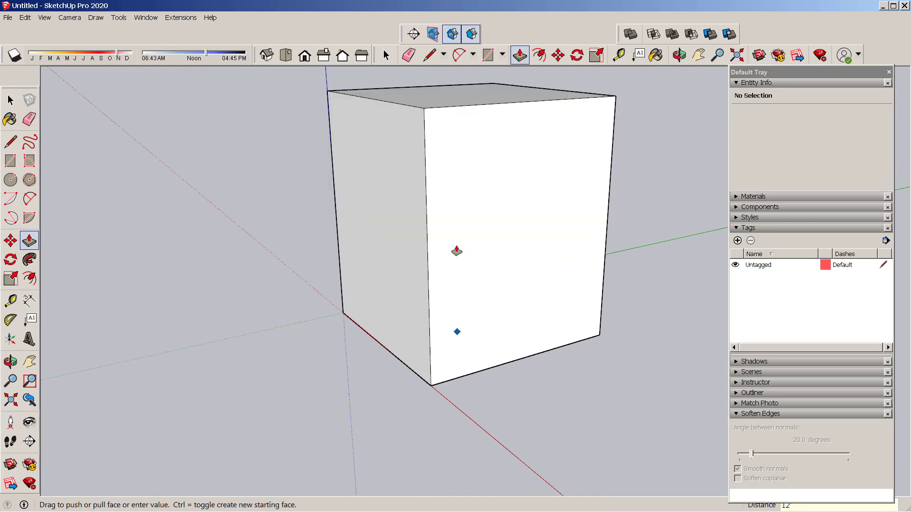
key("space")
scroll(370, 280, "down", 5)
- Orbit around the cube, select its top face with edges, then clear the selection
middle_click_drag(344, 341, 238, 203)
scroll(349, 240, "up", 1)
scroll(364, 216, "up", 1)
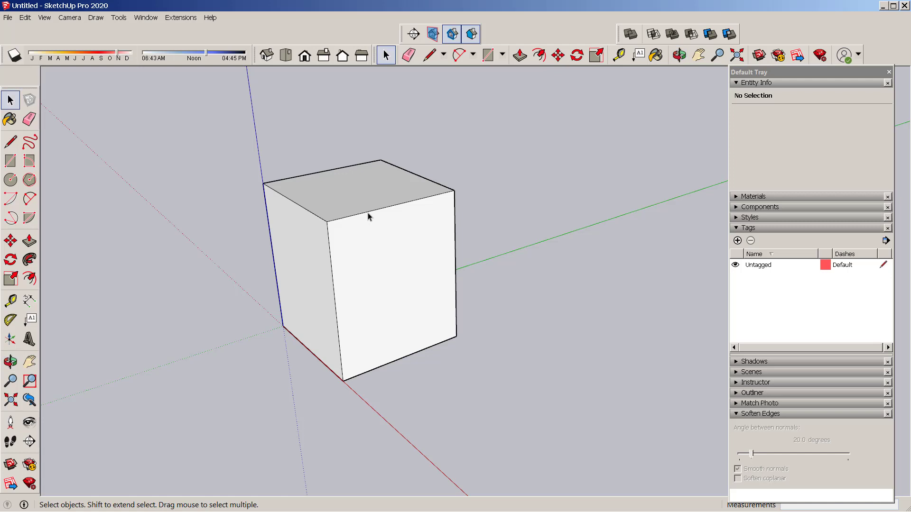
scroll(330, 191, "up", 3)
double_click(355, 227)
scroll(424, 214, "down", 2)
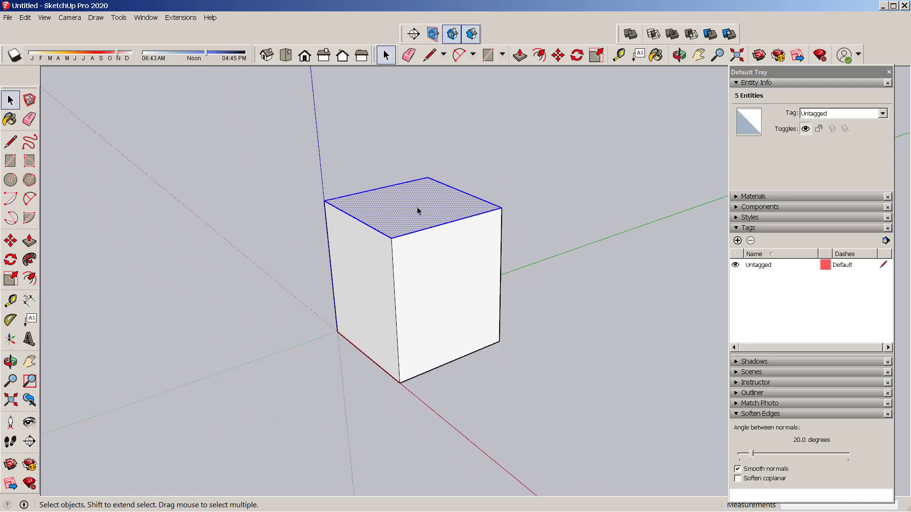
middle_click_drag(391, 185, 476, 315)
key("ctrl+t")
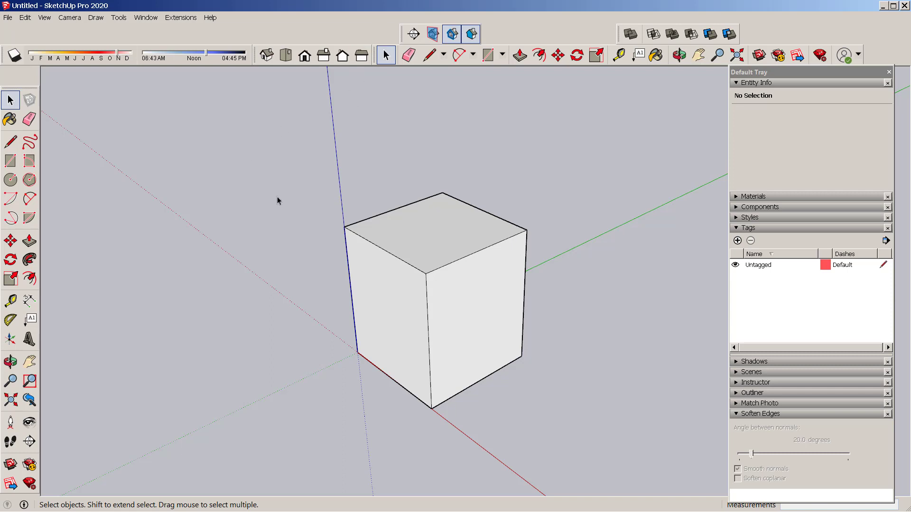
scroll(276, 200, "down", 1)
scroll(305, 190, "down", 2)
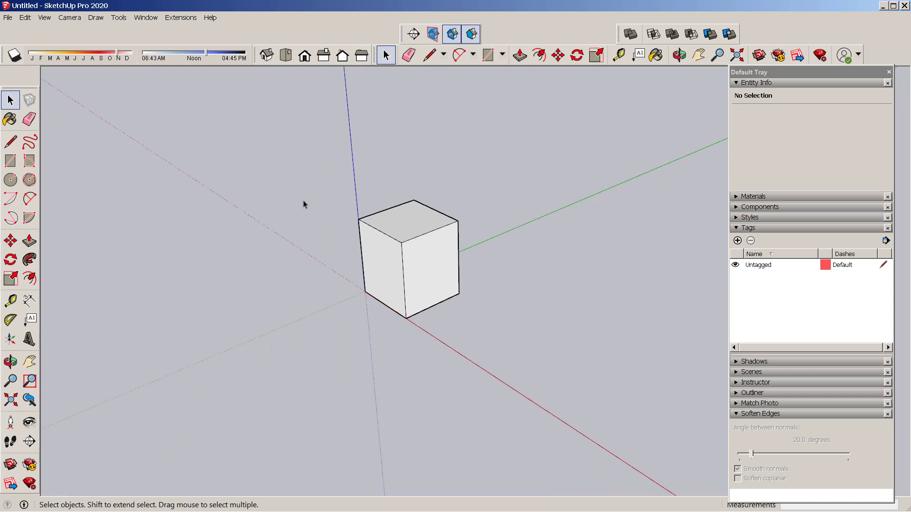
key("l")
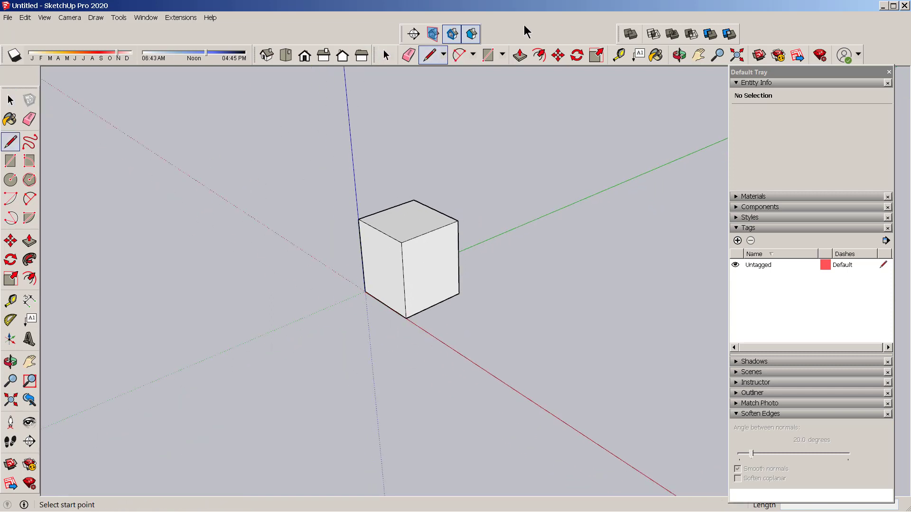
- Draw a closed rectangle beside the first cube
left_click(189, 252)
left_click(215, 273)
left_click(244, 233)
left_click(188, 252)
key("space")
scroll(198, 238, "up", 1)
- Push/pull the new rectangle up 10' into a second cube
left_click(248, 265)
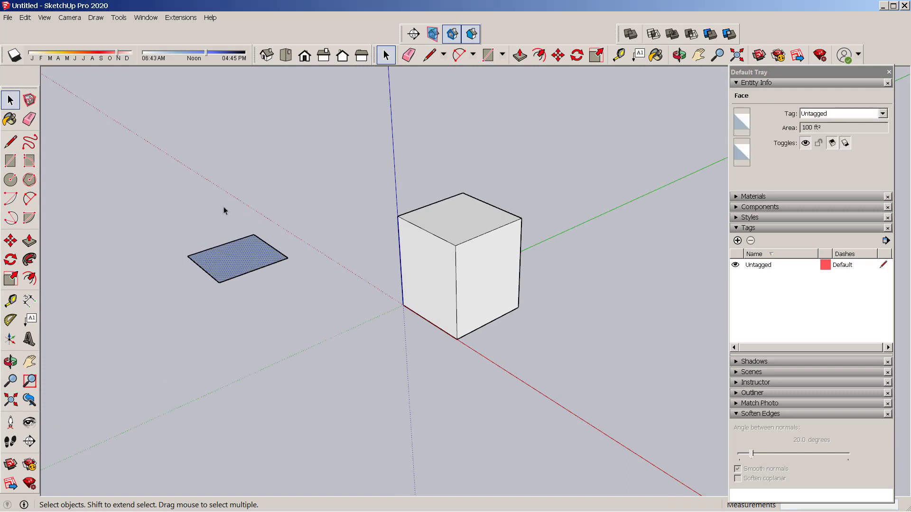
scroll(247, 268, "up", 1)
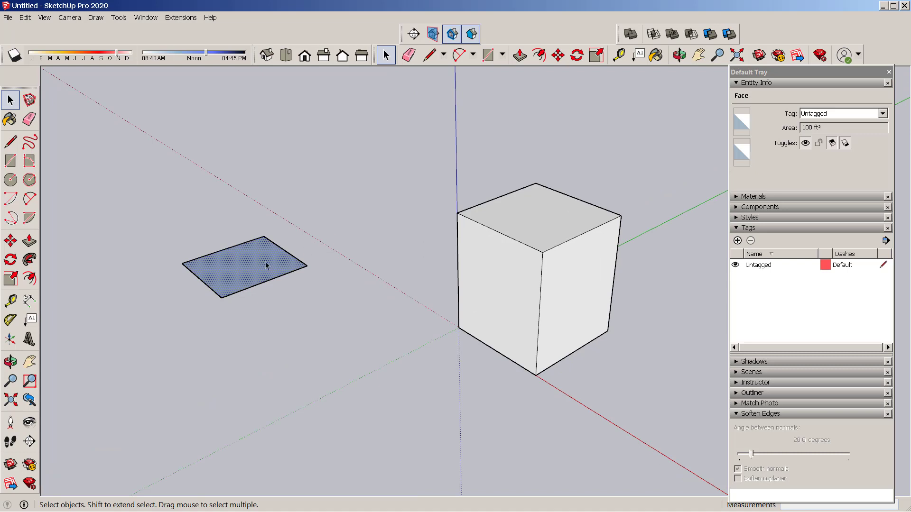
key("p")
left_click(243, 268)
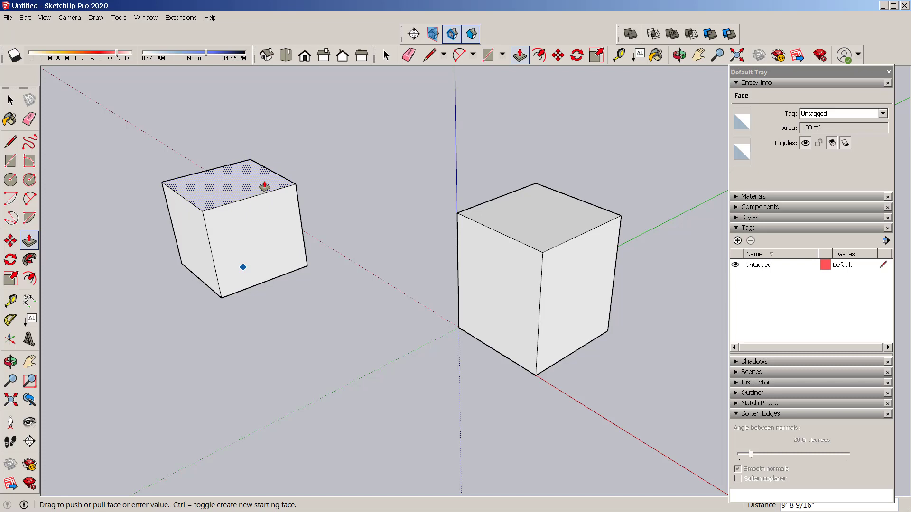
key("Escape")
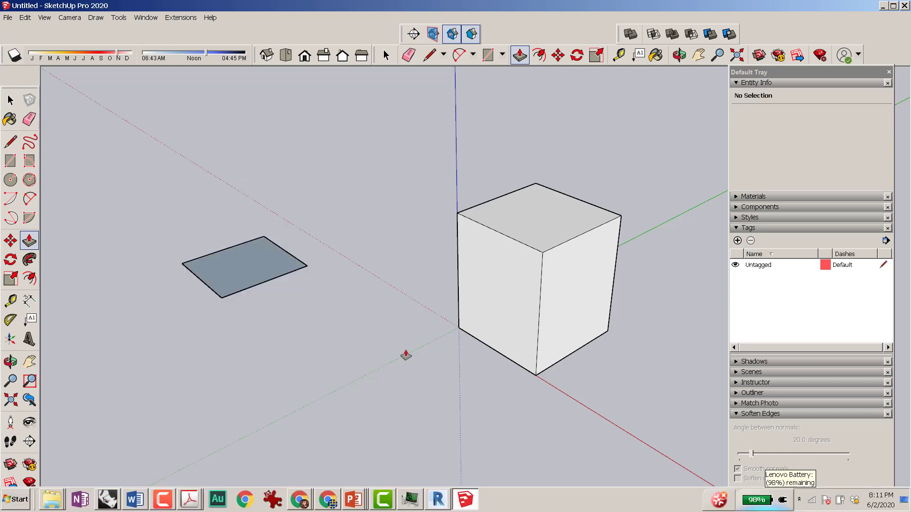
left_click(246, 266)
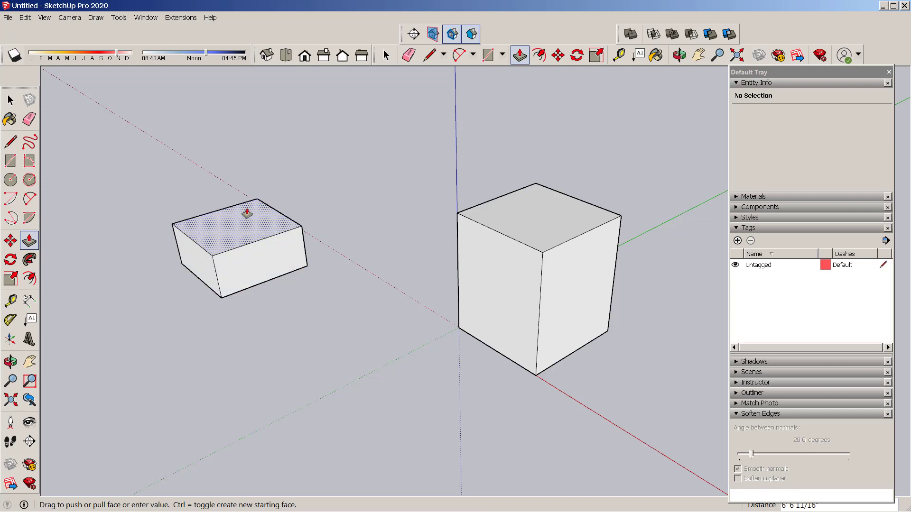
type("10")
key("Return")
key("space")
- Orbit around both cubes, selecting and then deselecting the left cube
middle_click_drag(305, 237, 241, 281)
triple_click(241, 280)
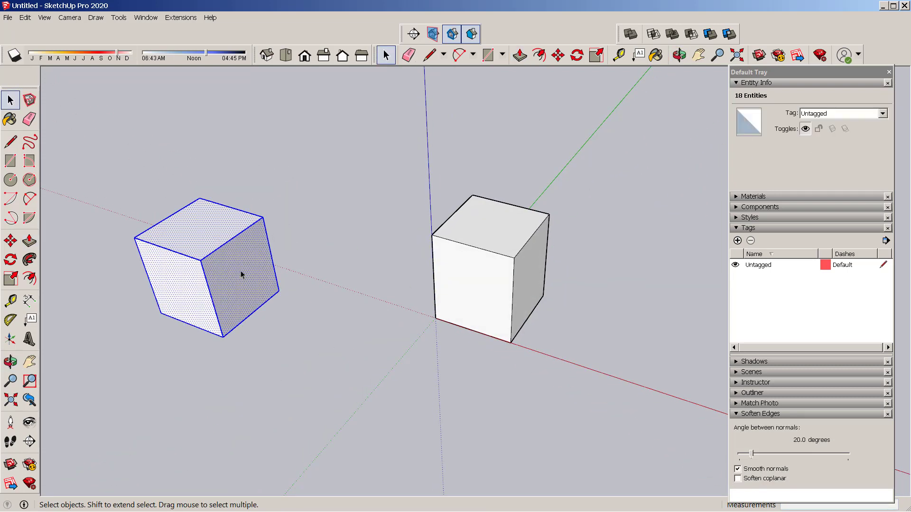
middle_click_drag(210, 250, 381, 183)
left_click(352, 311)
- Select and deselect the cube's front face, right face and a vertical edge
double_click(422, 210)
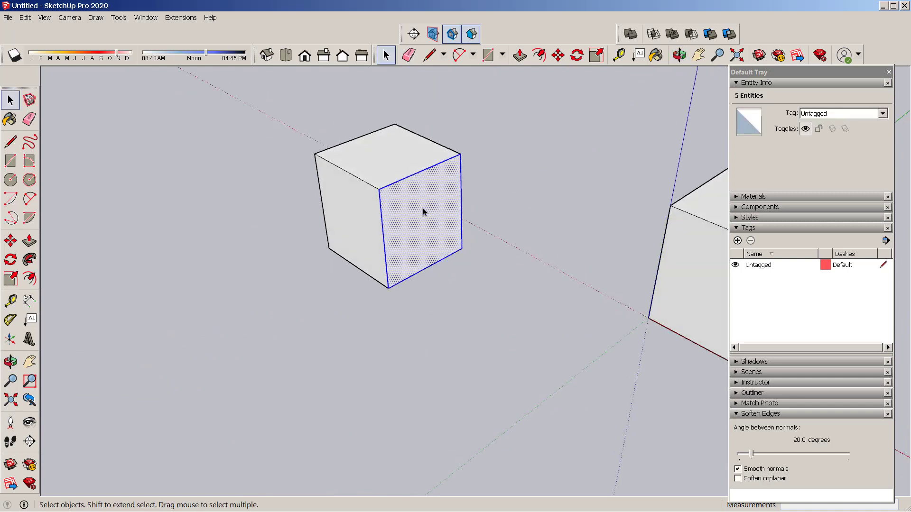
left_click(433, 213)
double_click(398, 225)
left_click(486, 274)
left_click(385, 211)
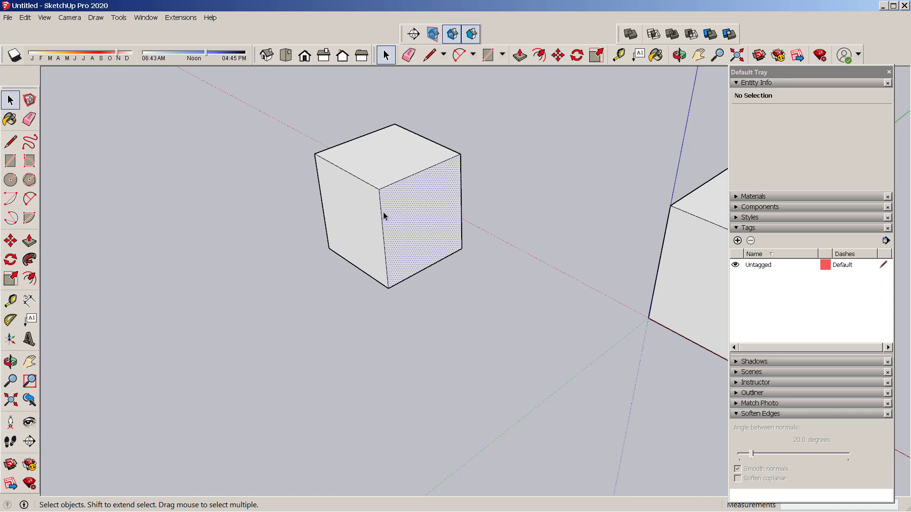
left_click(382, 226)
left_click(478, 219)
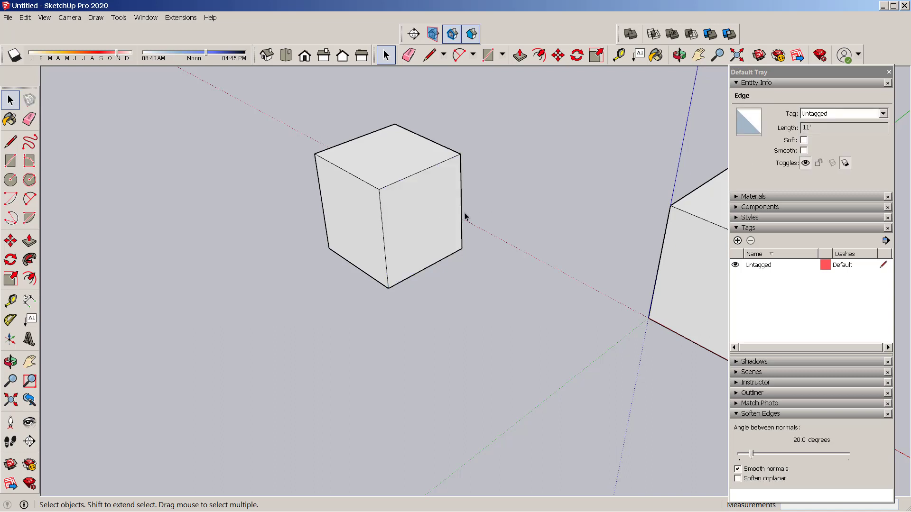
left_click(414, 212)
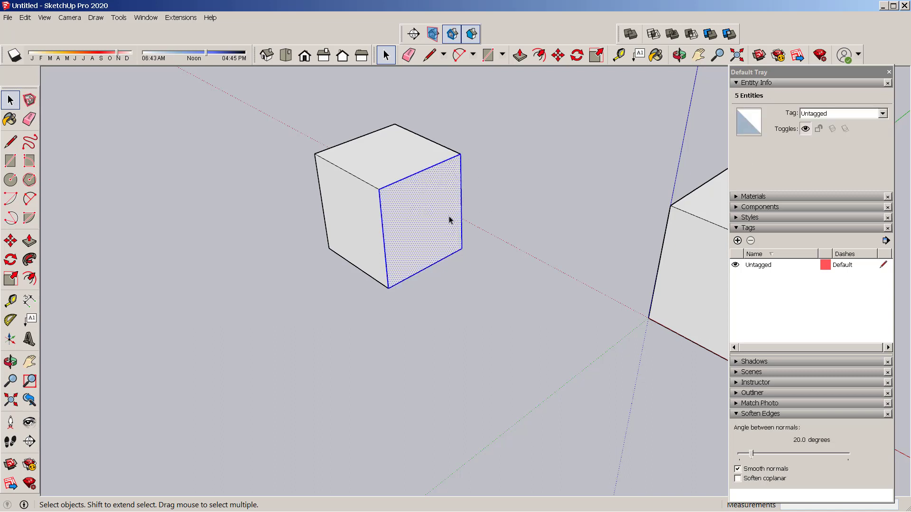
- Select the whole extra cube, delete it, and recentre the remaining cube
middle_click_drag(217, 262, 335, 224)
triple_click(336, 224)
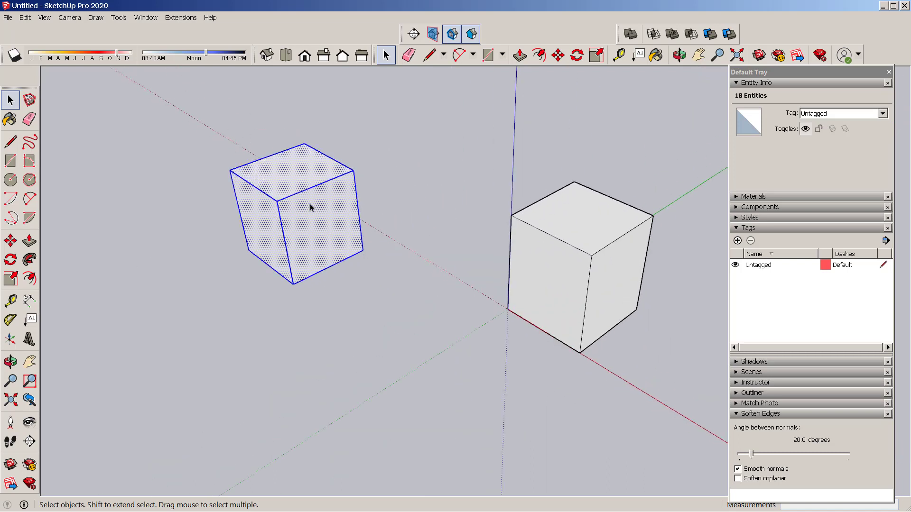
left_click(315, 254)
triple_click(304, 216)
key("Delete")
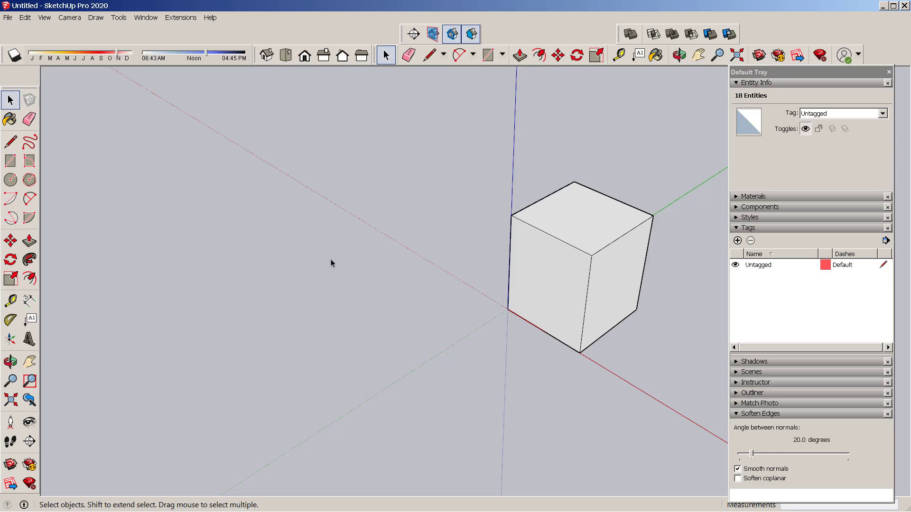
middle_click_drag(466, 295, 320, 260)
- Select the entire cube and use Make Group from the right-click menu, then deselect
scroll(411, 239, "up", 1)
left_click(460, 226)
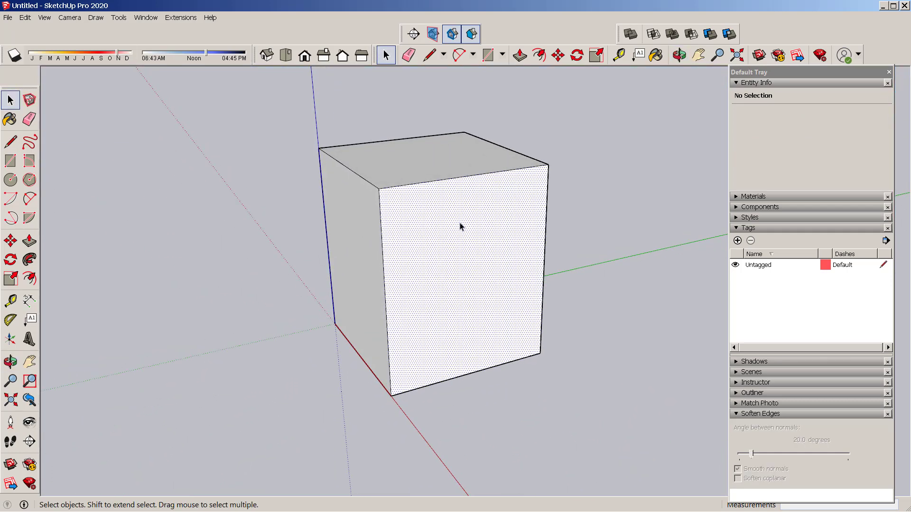
scroll(407, 225, "down", 3)
middle_click_drag(407, 225, 438, 258)
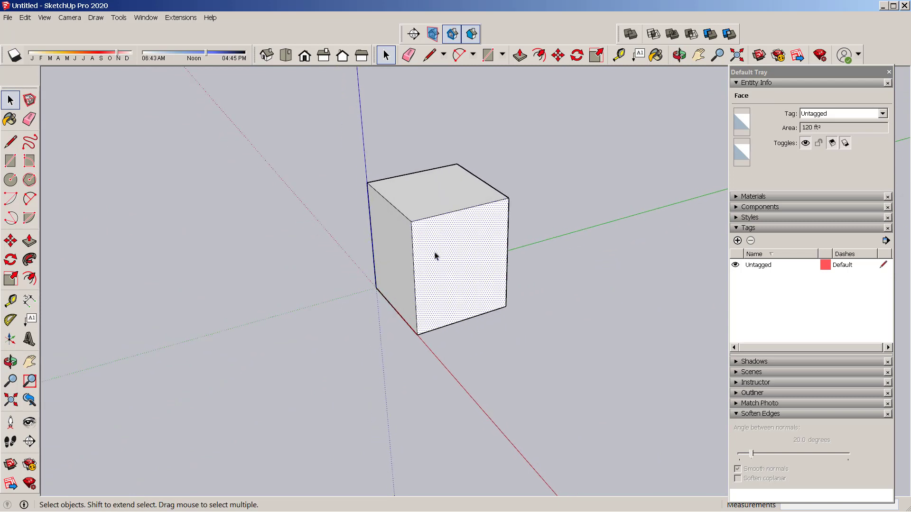
scroll(434, 255, "up", 2)
triple_click(434, 254)
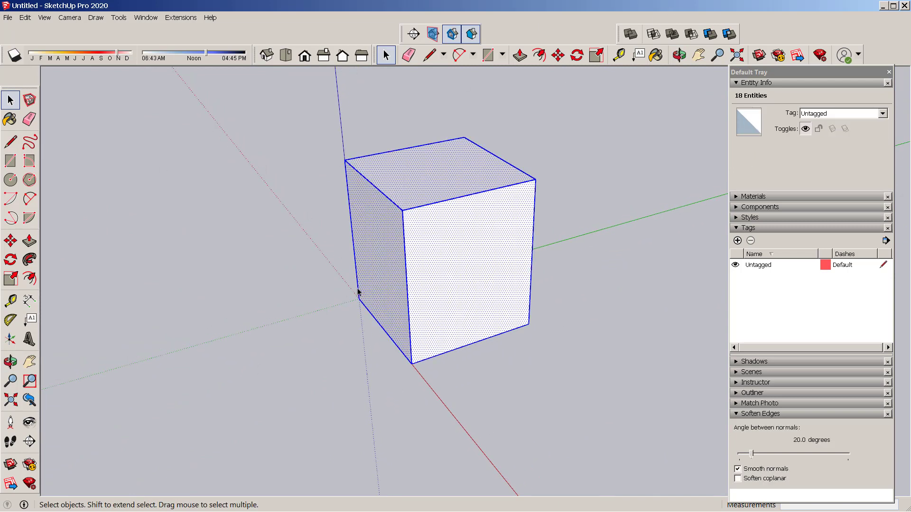
scroll(389, 275, "down", 2)
scroll(417, 258, "up", 1)
right_click(419, 257)
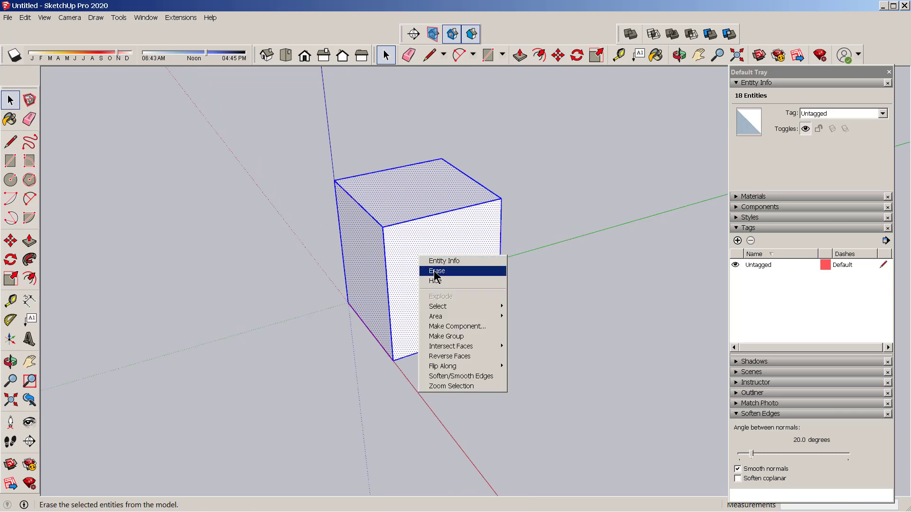
left_click(465, 336)
left_click(459, 350)
middle_click_drag(459, 350, 273, 273)
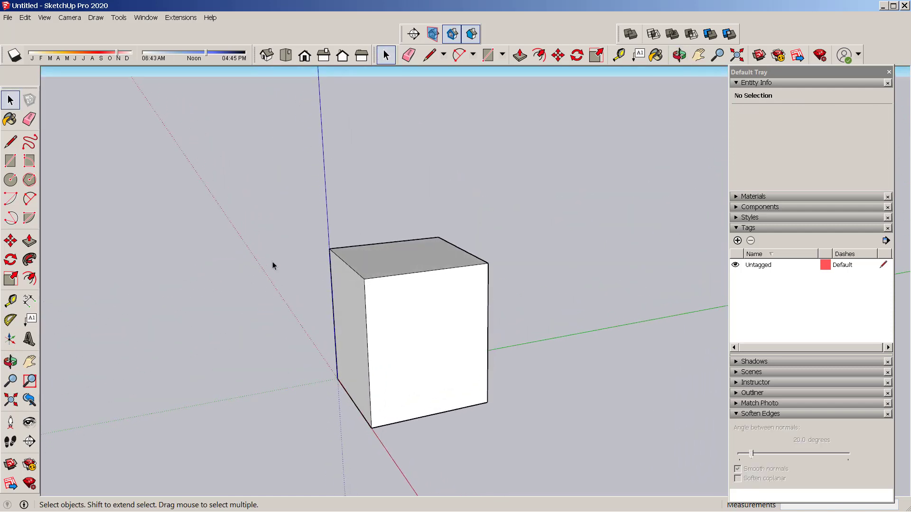
- Draw the gable triangle from the top corner to the edge midpoint, up to the peak, and back
left_click(10, 141)
scroll(347, 250, "up", 2)
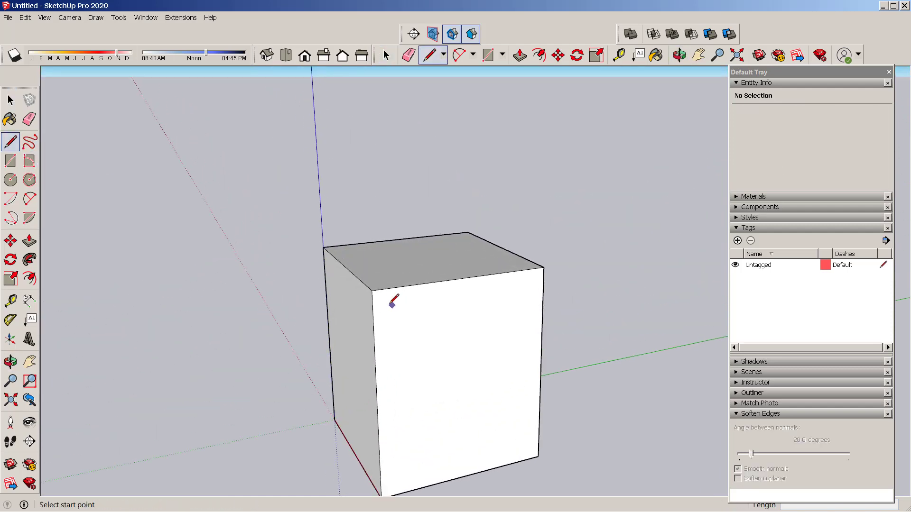
left_click(372, 290)
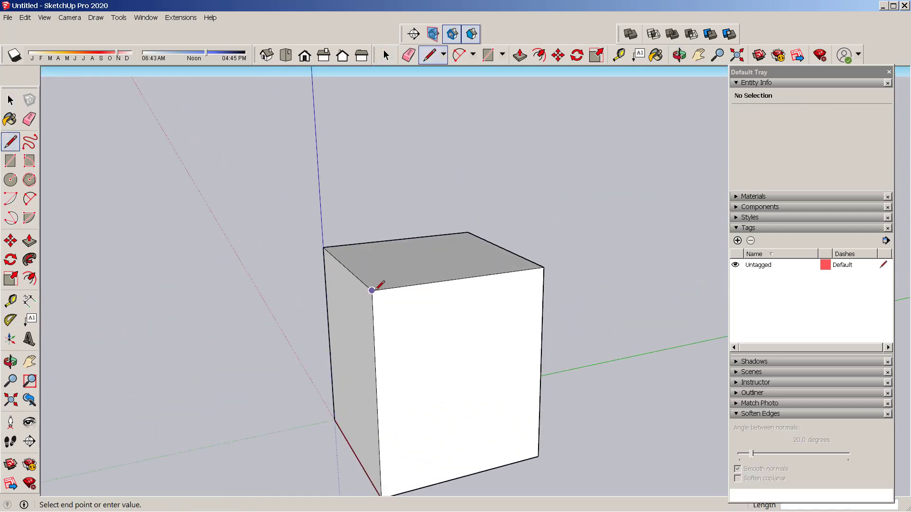
left_click(462, 278)
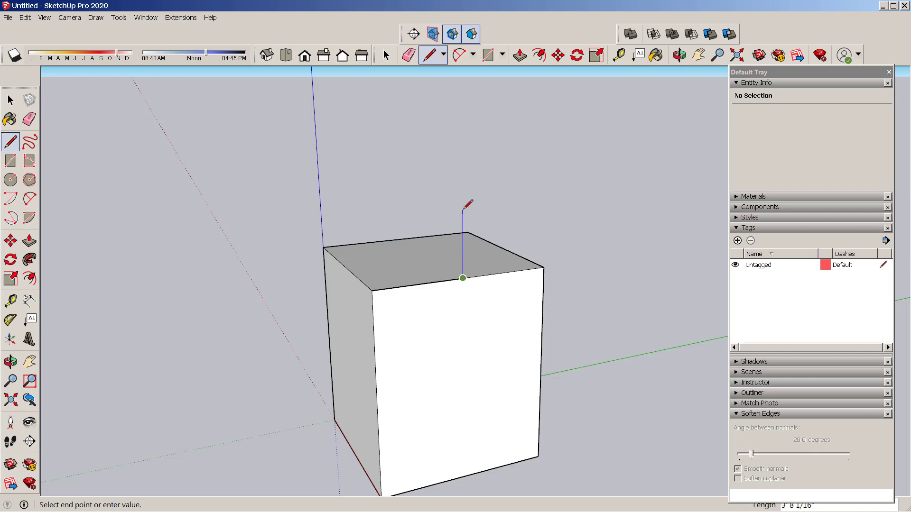
left_click(463, 185)
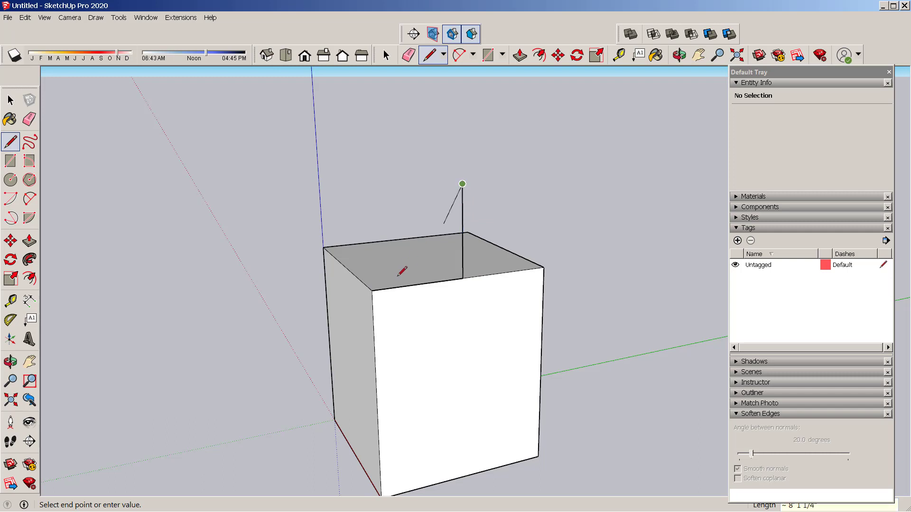
left_click(372, 290)
key("space")
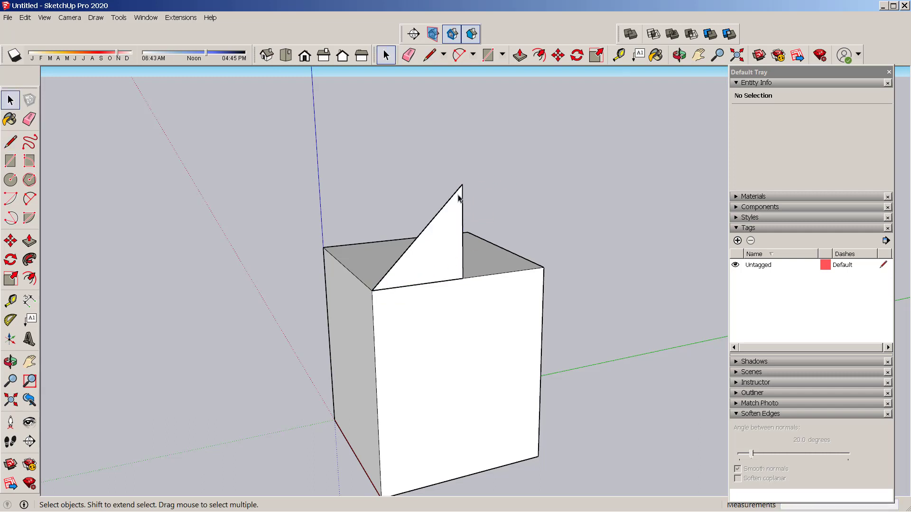
- Begin a line at the box's front-top corner, then abandon it and level the view
key("l")
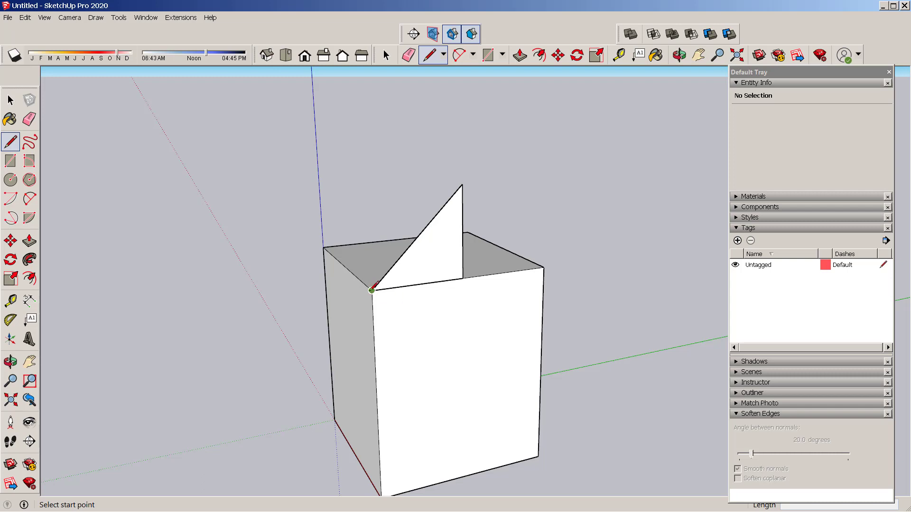
scroll(372, 290, "up", 1)
left_click(372, 290)
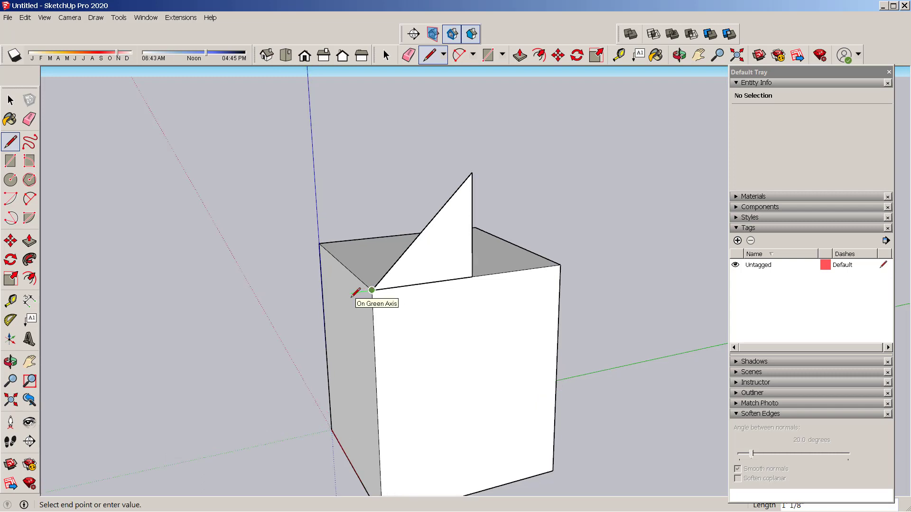
key("q")
middle_click_drag(370, 345, 373, 338)
middle_click_drag(356, 406, 367, 290)
key("space")
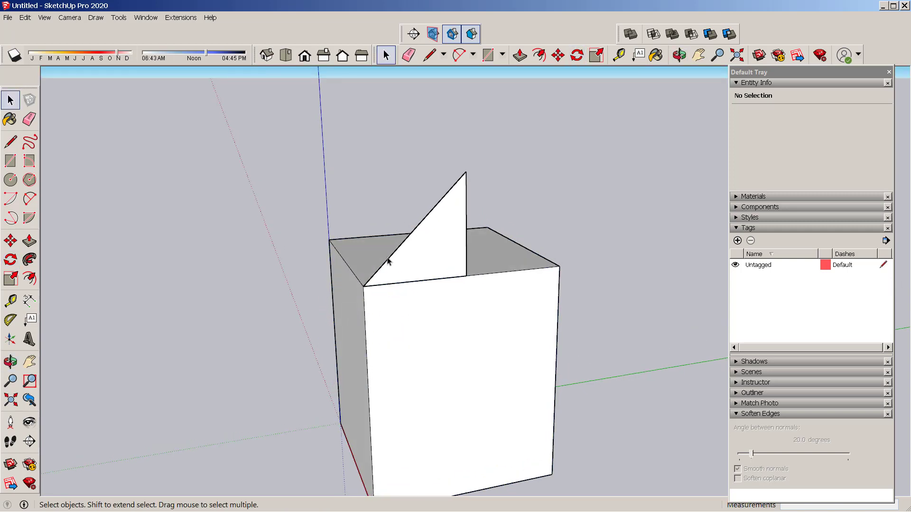
middle_click_drag(389, 260, 401, 292)
- Draw a small overhang triangle at the top corner using green-axis and blue-axis lines
key("l")
left_click(366, 296)
left_click(344, 298)
left_click(344, 319)
left_click(366, 296)
- Try drawing closing lines on the small triangle, cancelling both attempts
key("space")
scroll(349, 303, "up", 3)
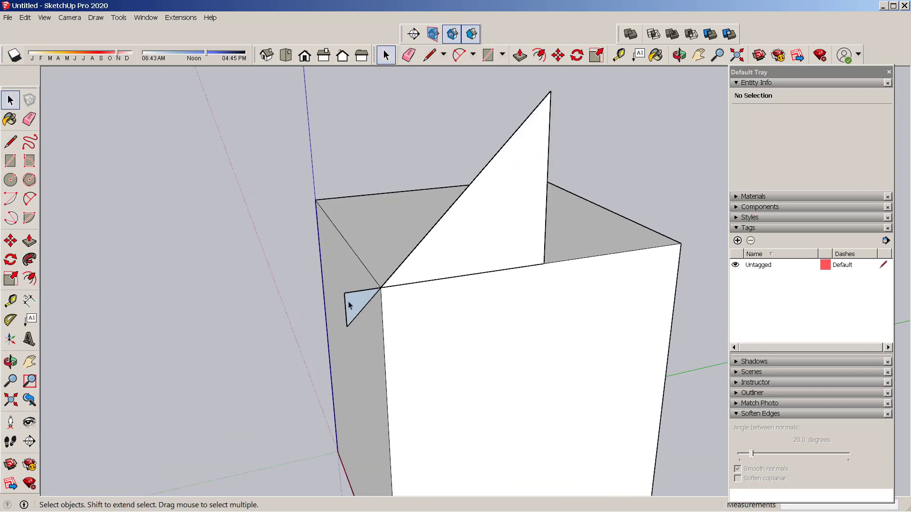
scroll(348, 304, "down", 1)
key("l")
scroll(347, 309, "up", 2)
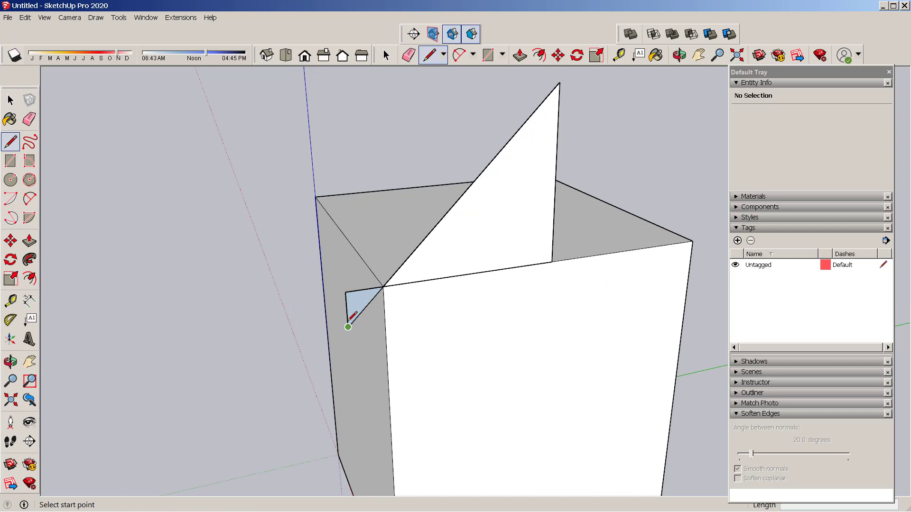
left_click(347, 327)
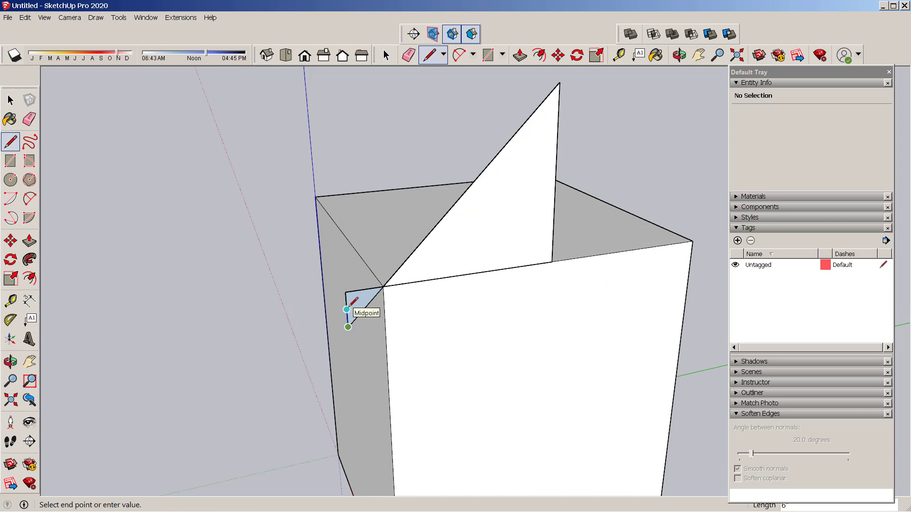
key("Escape")
left_click(347, 309)
key("Escape")
key("space")
- Copy the small triangle's diagonal and the gable's long diagonal to the overhang corner
left_click(376, 296)
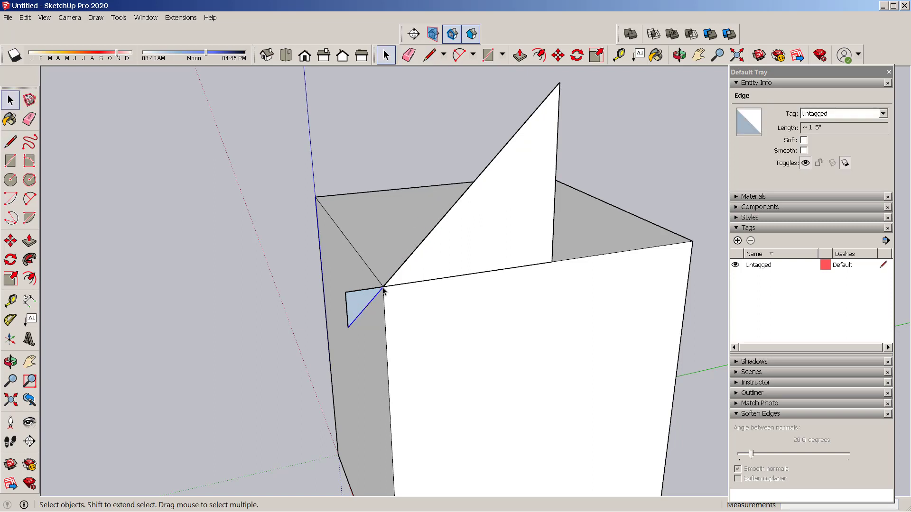
scroll(389, 280, "up", 2)
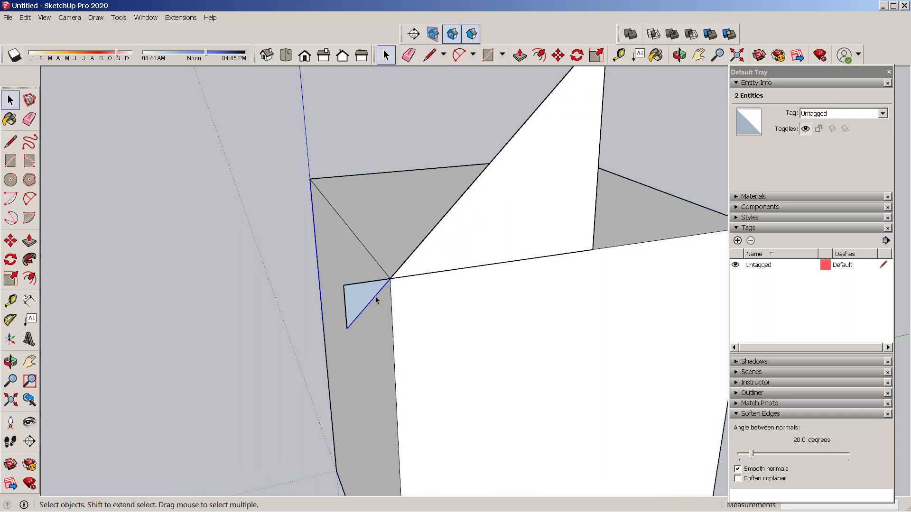
left_click(398, 272, "shift")
key("m")
left_click(351, 307)
key("ctrl")
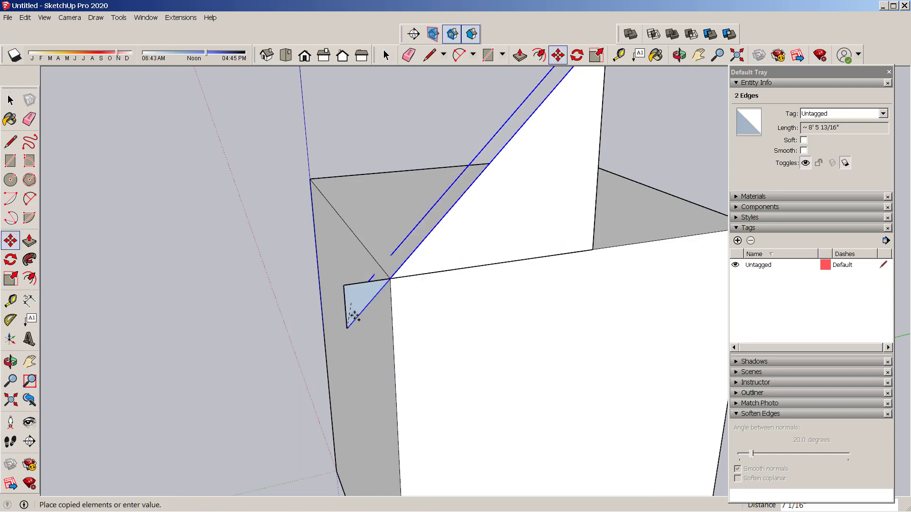
scroll(346, 304, "up", 2)
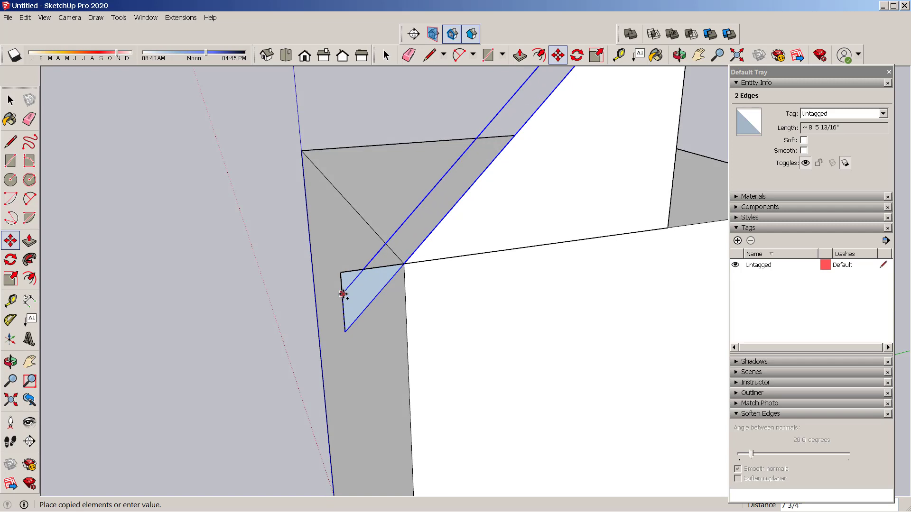
left_click(342, 299)
- Delete the small triangle's top edge, the stray left edge and the leftover face
key("space")
left_click(347, 279)
left_click(348, 279)
left_click(348, 274)
key("Delete")
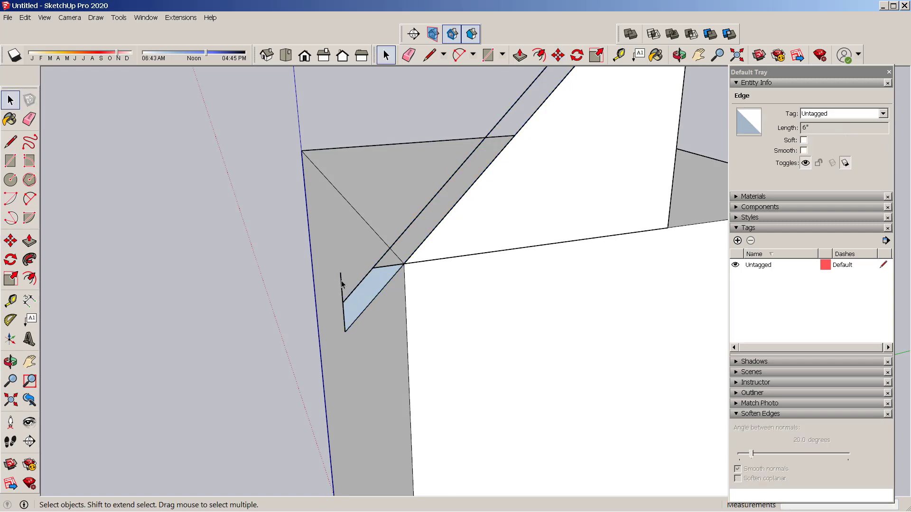
left_click(342, 284)
key("Delete")
left_click(375, 285)
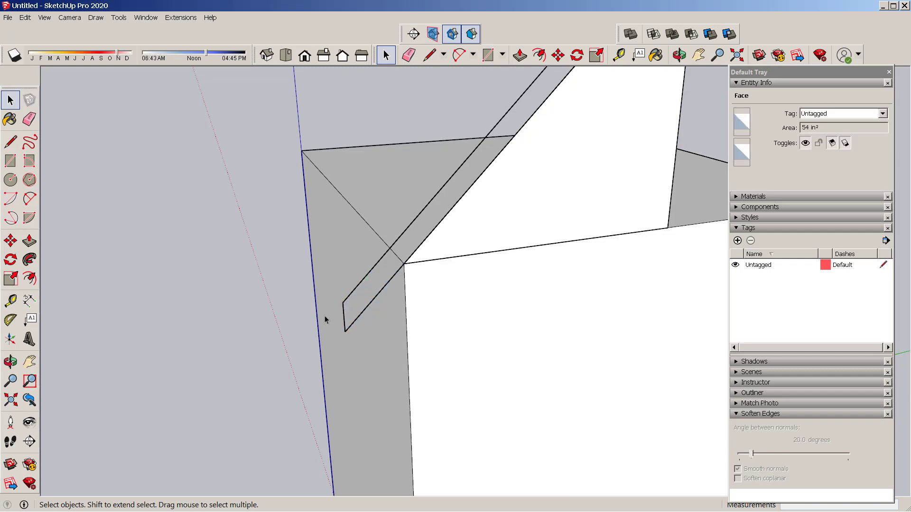
key("Delete")
scroll(328, 318, "down", 5)
- Select the gable triangle's face and edge, then orbit to view the roof strip
key("l")
scroll(469, 171, "up", 2)
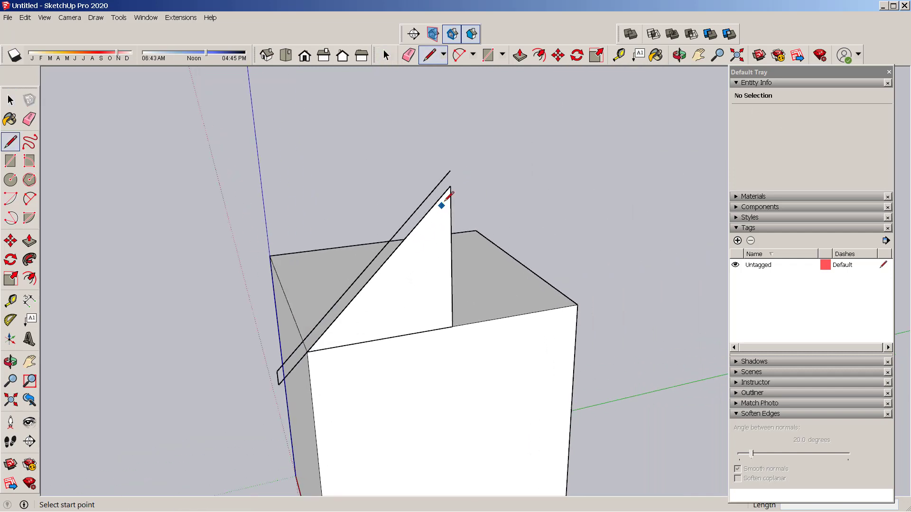
left_click(450, 170)
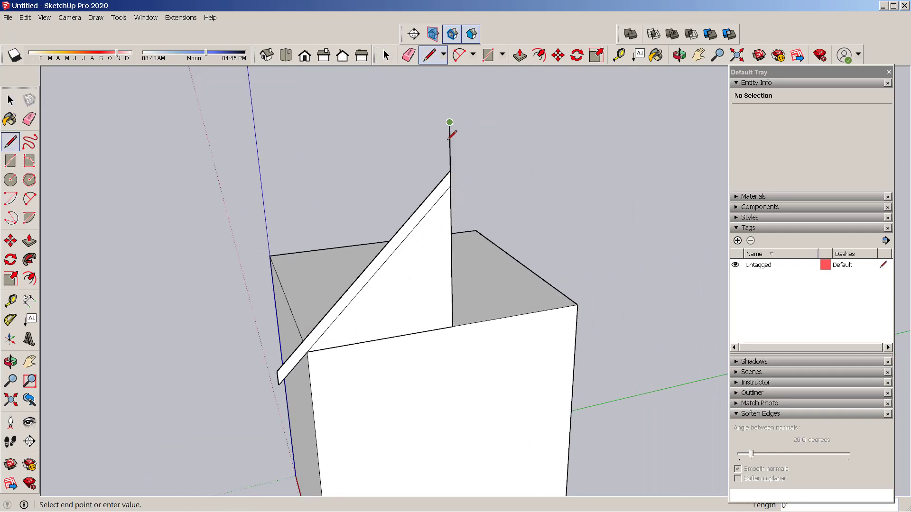
key("space")
scroll(474, 105, "up", 2)
left_click(451, 195)
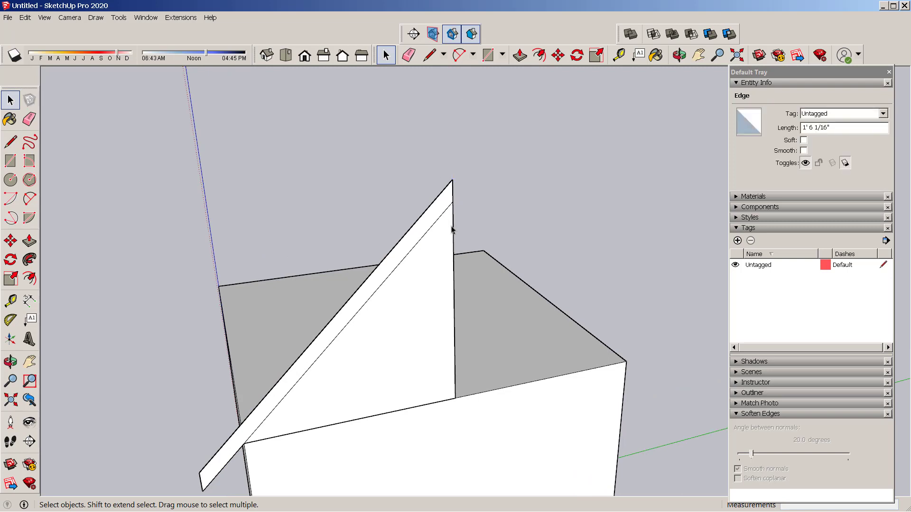
left_click(458, 219)
left_click(450, 229)
middle_click_drag(450, 229, 318, 329)
- Make the thin roof strip a group and select its face inside the group
double_click(327, 332)
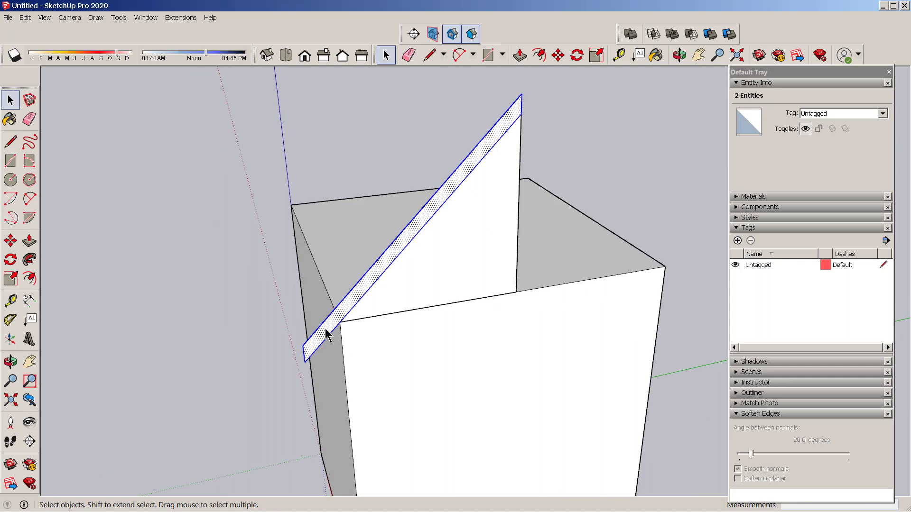
right_click(326, 329)
left_click(366, 410)
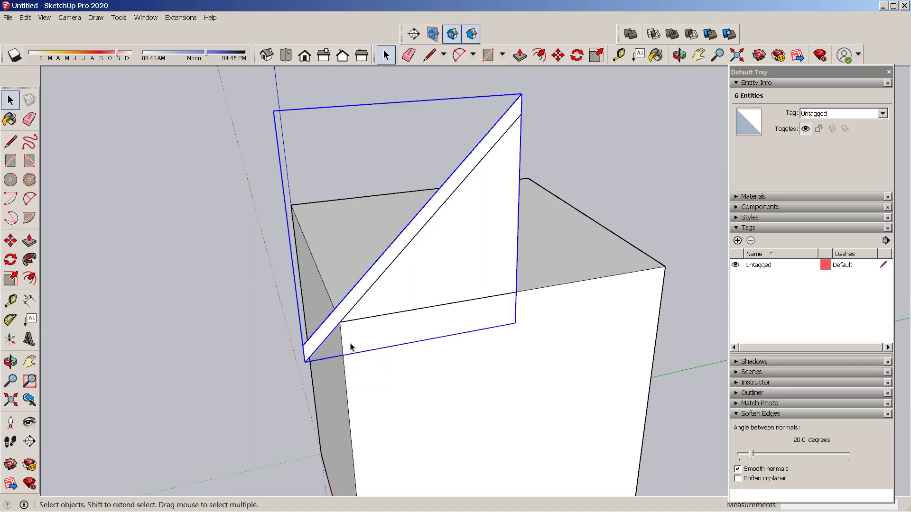
double_click(340, 314)
double_click(340, 315)
- Push/Pull the roof strip into a slab and pull its end face outward
key("p")
middle_click_drag(323, 289, 281, 371)
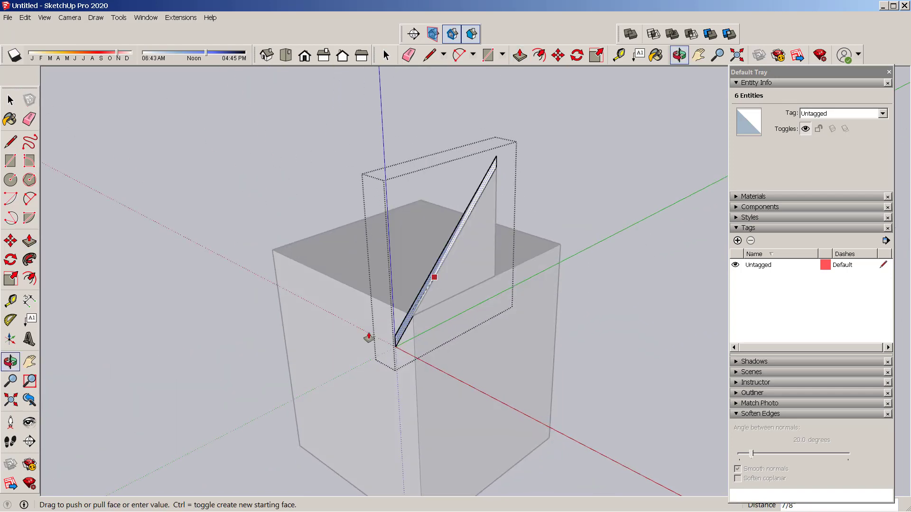
left_click(292, 367)
middle_click_drag(230, 320, 459, 312)
scroll(340, 484, "up", 5)
left_click(466, 306)
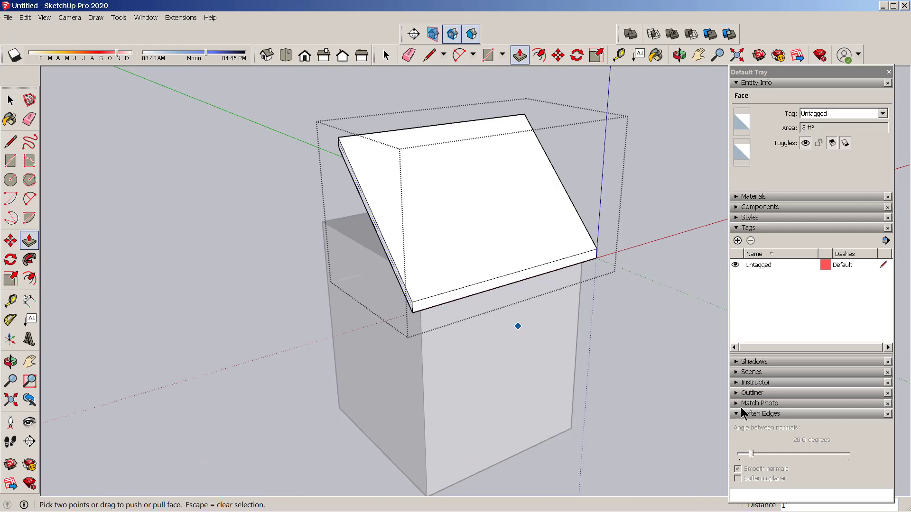
middle_click_drag(389, 337, 366, 358)
scroll(498, 244, "up", 5)
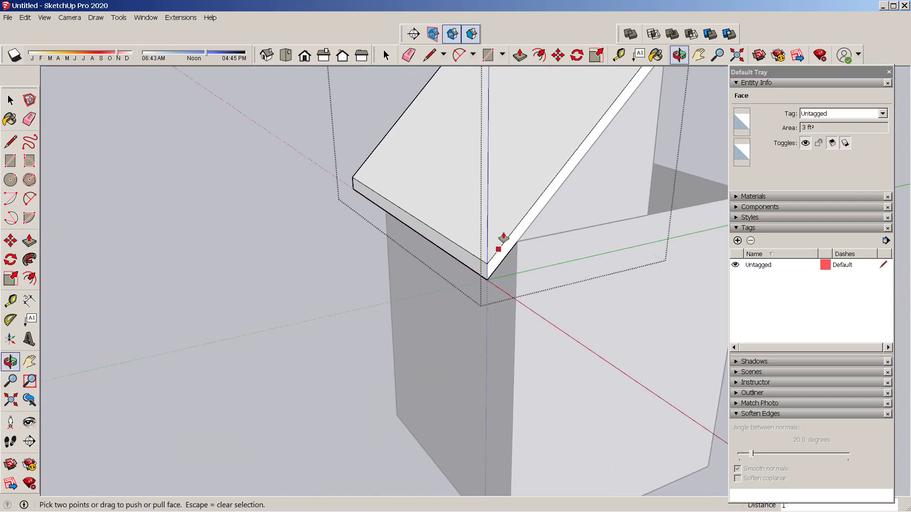
- Orbit to face the gable side and clear the current selection
key("space")
key("p")
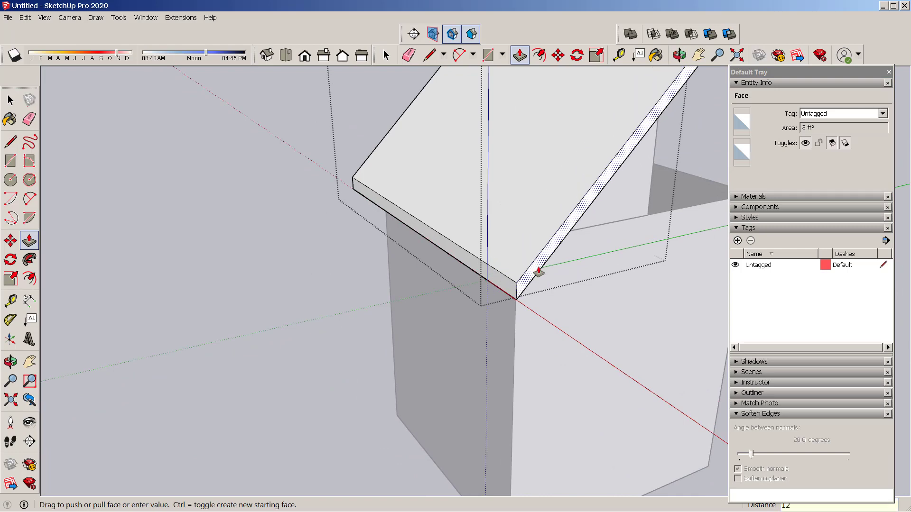
key("space")
scroll(509, 271, "down", 3)
mouse_move(509, 272)
middle_mouse_down()
mouse_move(525, 320)
mouse_move(465, 270)
mouse_move(501, 256)
middle_mouse_up()
key("ctrl+t")
scroll(502, 257, "up", 3)
- Push/Pull the triangular gable face 10' across the cube and select the prism
left_click(501, 199)
double_click(502, 199)
key("p")
left_click(675, 211)
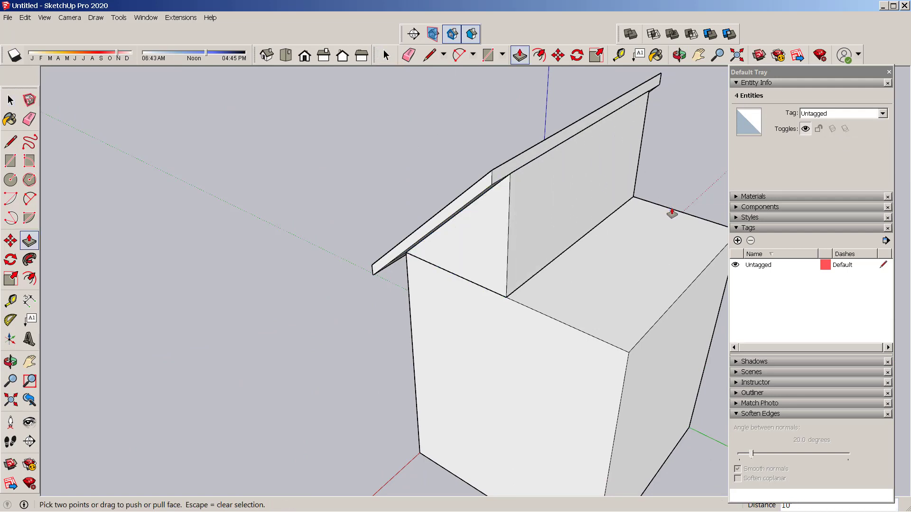
key("space")
scroll(472, 255, "down", 3)
scroll(534, 240, "up", 1)
triple_click(509, 231)
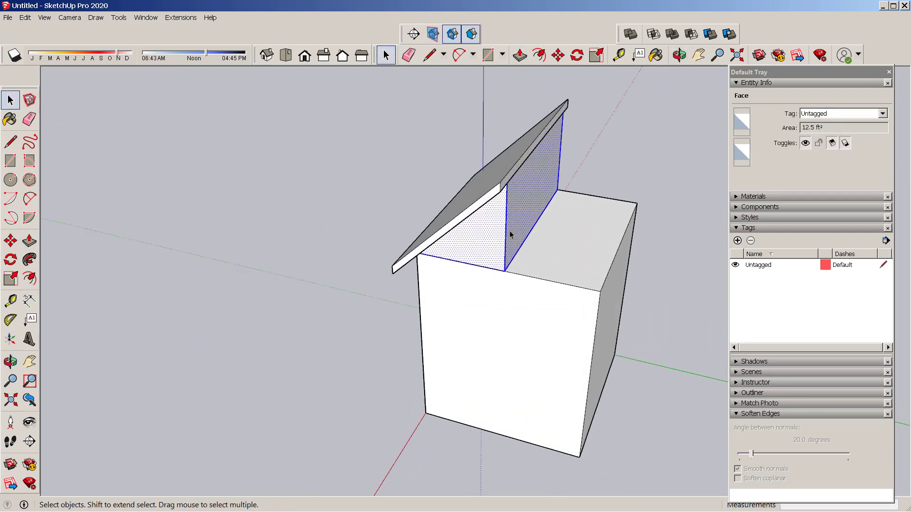
- Group the gable prism, then copy it with the roof group beside the house
right_click(510, 232)
left_click(560, 312)
left_click(515, 148, "shift")
key("m")
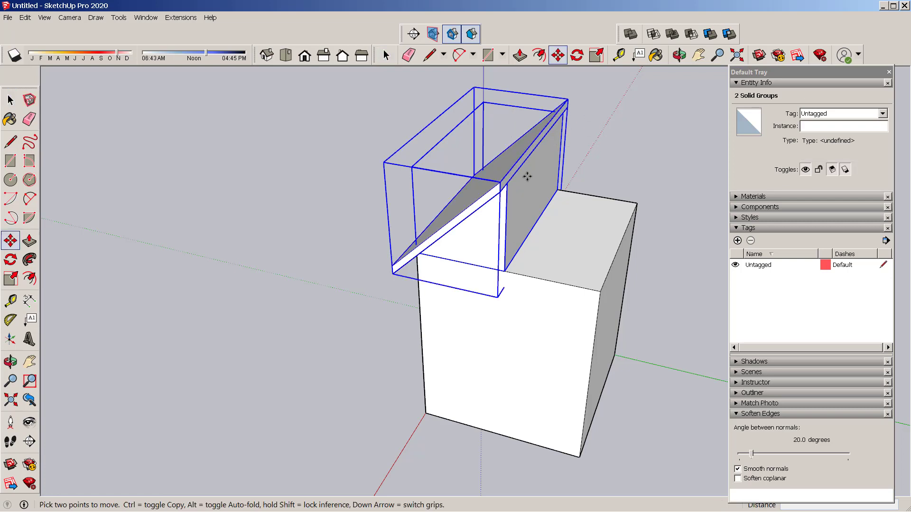
left_click(505, 272)
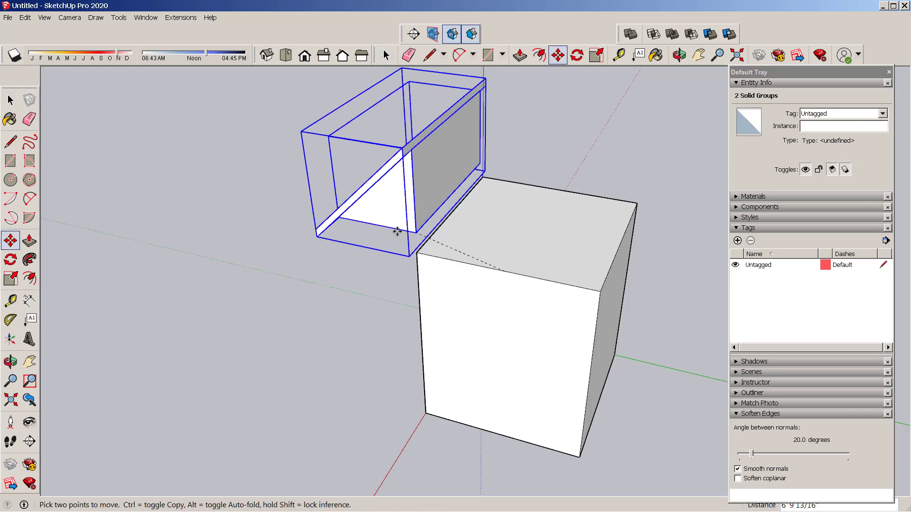
key("ctrl")
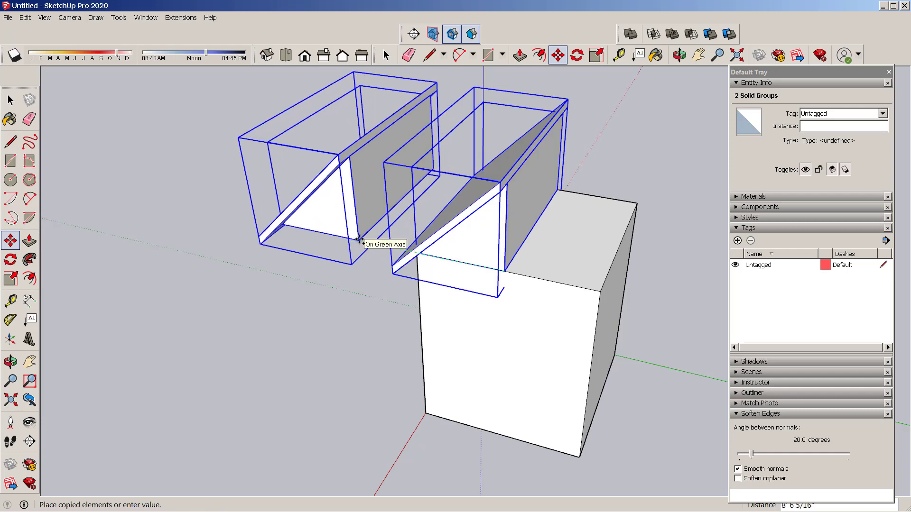
left_click(359, 240)
- Mirror the copy by scaling it -1 along the green axis
key("s")
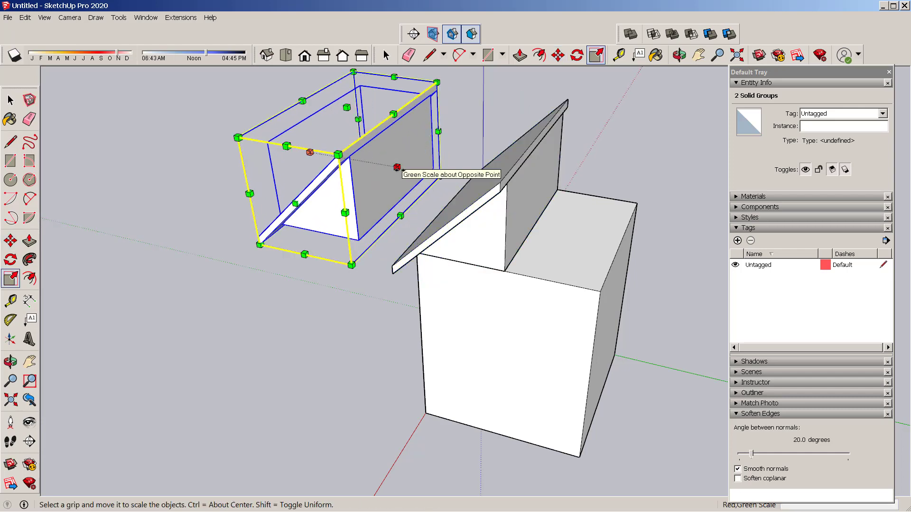
scroll(405, 168, "up", 2)
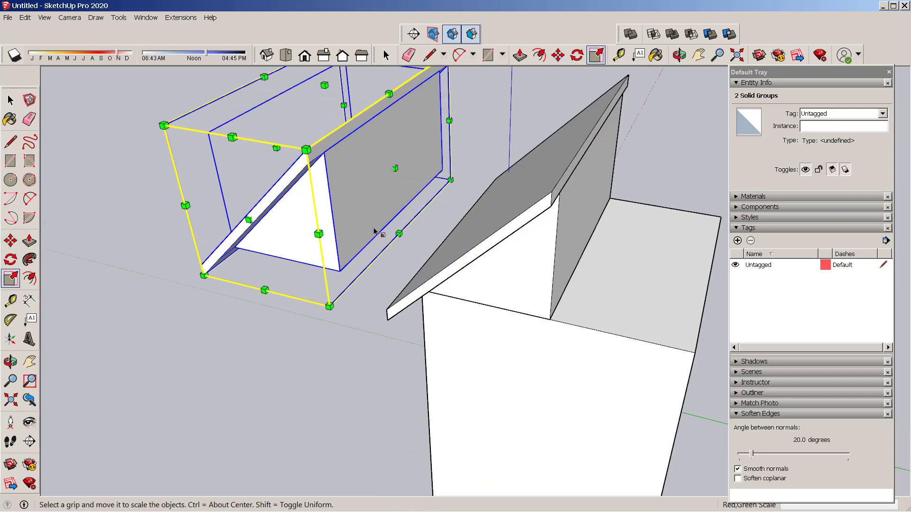
scroll(375, 231, "down", 2)
middle_click_drag(386, 204, 400, 205)
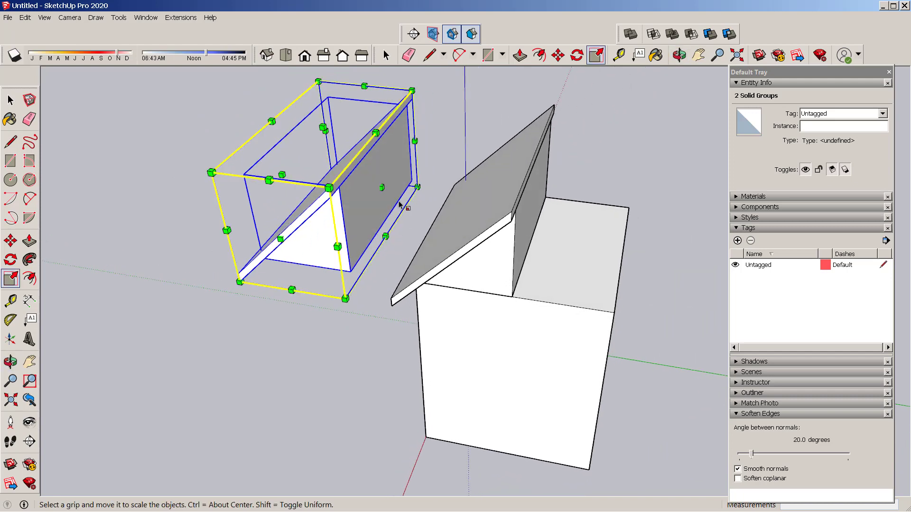
left_click_drag(381, 187, 385, 188)
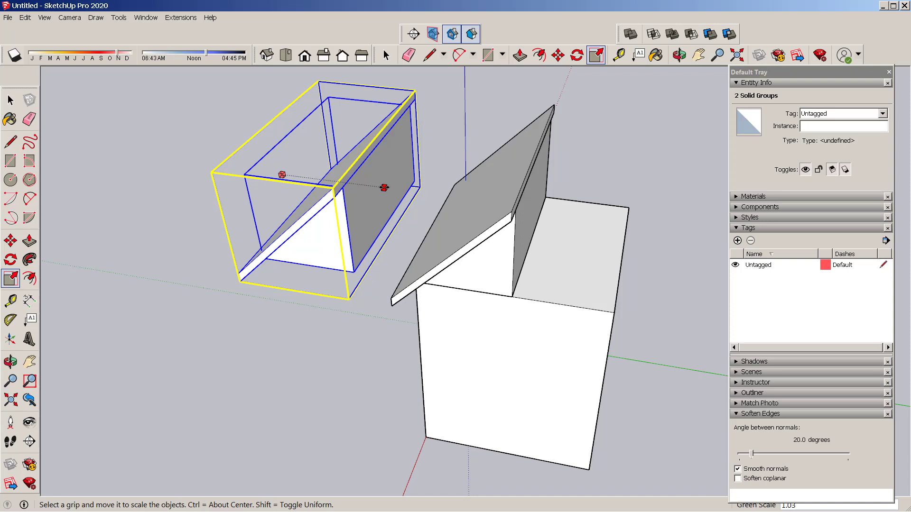
type("-1")
key("Return")
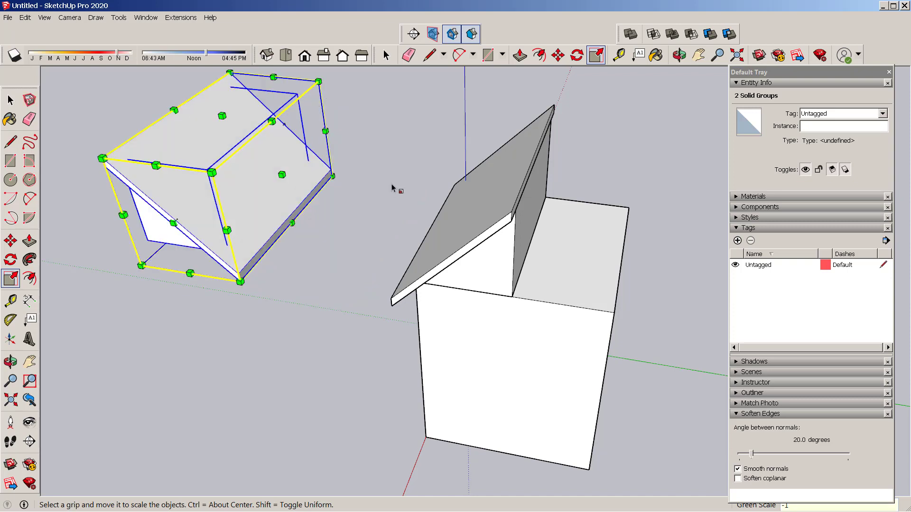
- Orbit to the mirrored copy and pick its edge as the move base point
middle_click_drag(393, 188, 250, 274)
key("m")
left_click(192, 231)
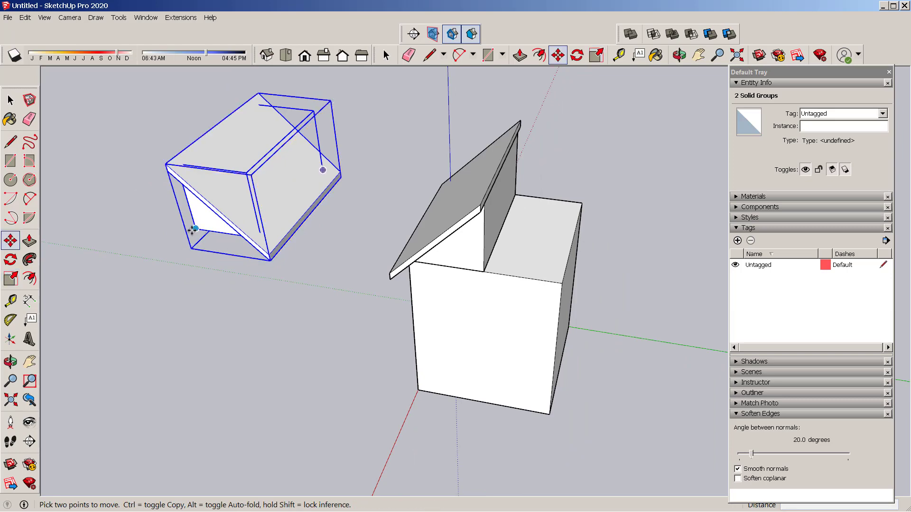
- Snap the mirrored roof-and-gable copy onto the house, orbit to check, and open Save As
left_click(477, 268)
key("space")
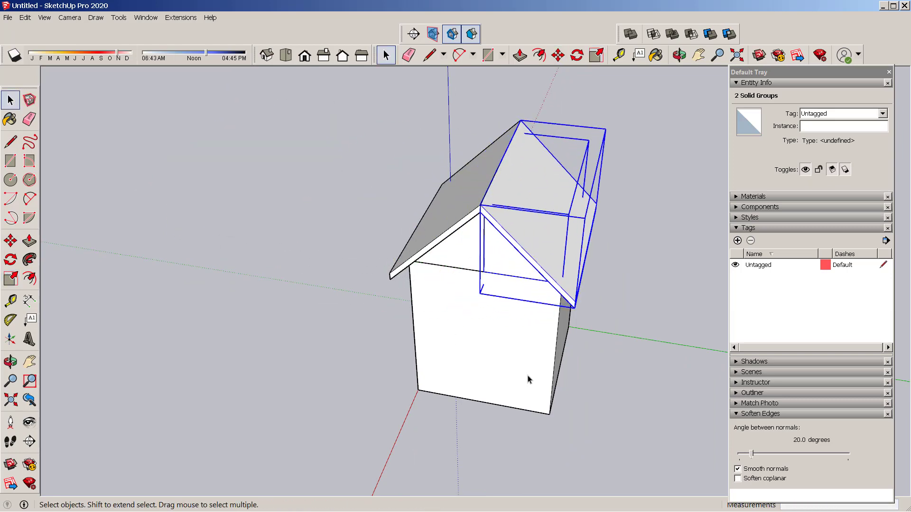
left_click(612, 417)
middle_click_drag(611, 417, 430, 294)
left_click(569, 362)
scroll(431, 293, "up", 3)
scroll(430, 293, "down", 3)
middle_click_drag(346, 241, 328, 256)
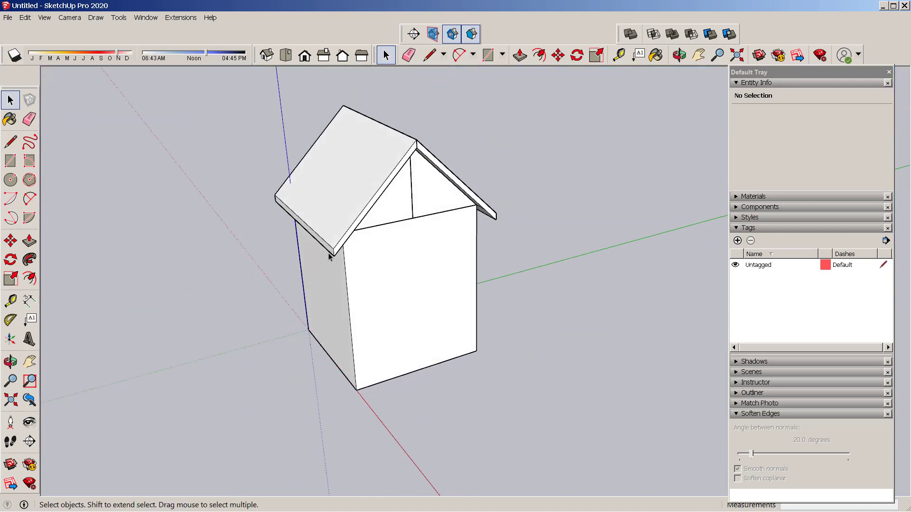
middle_click_drag(444, 269, 421, 274)
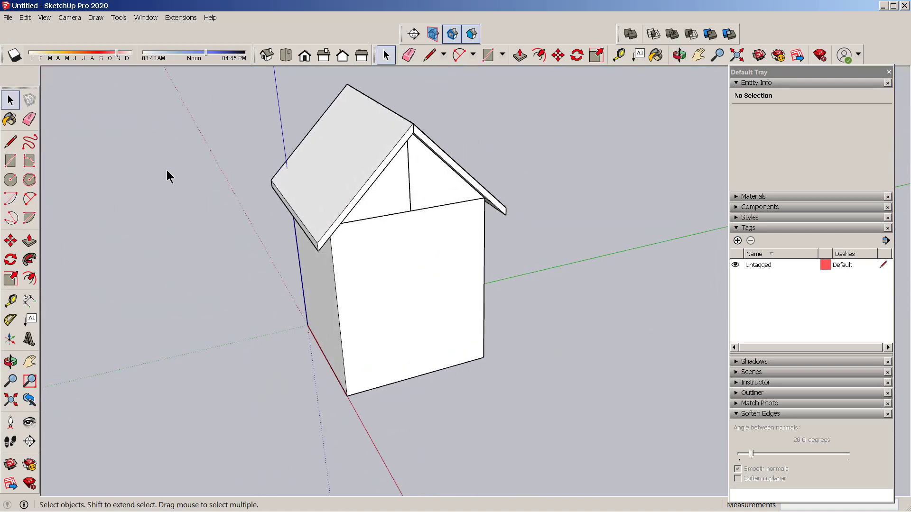
key("ctrl+s")
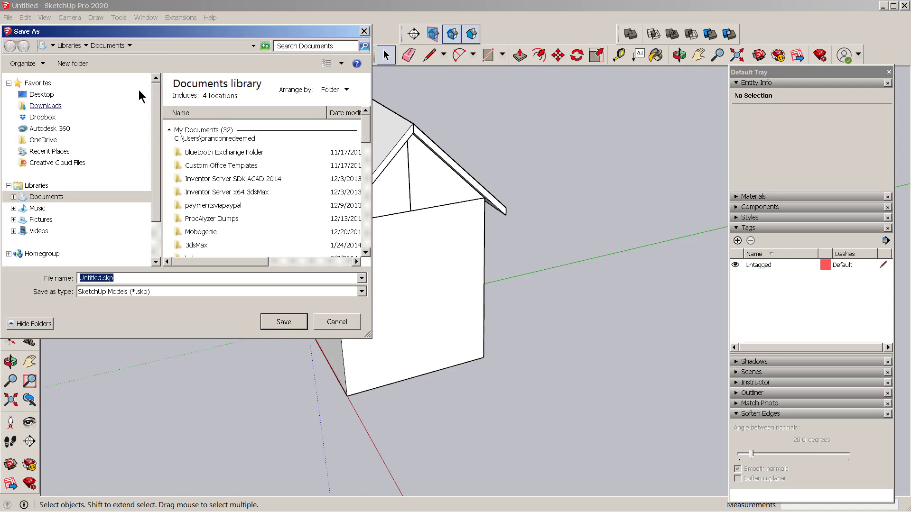
- Save the model as house-1.skp and minimize SketchUp
type("hou")
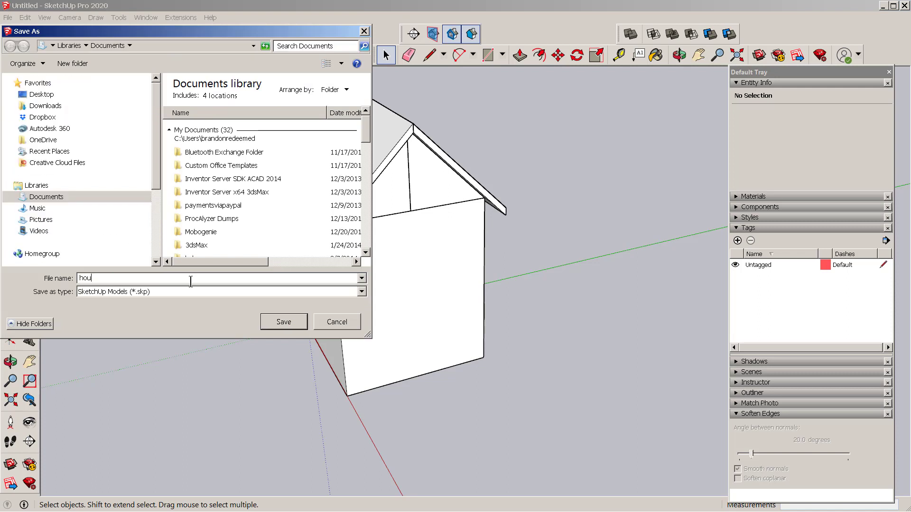
type("se-1")
key("Return")
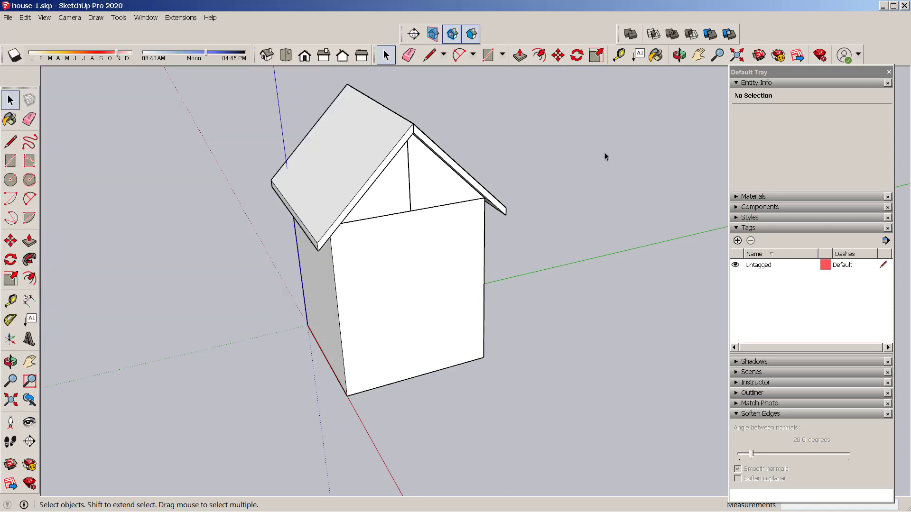
left_click(882, 7)
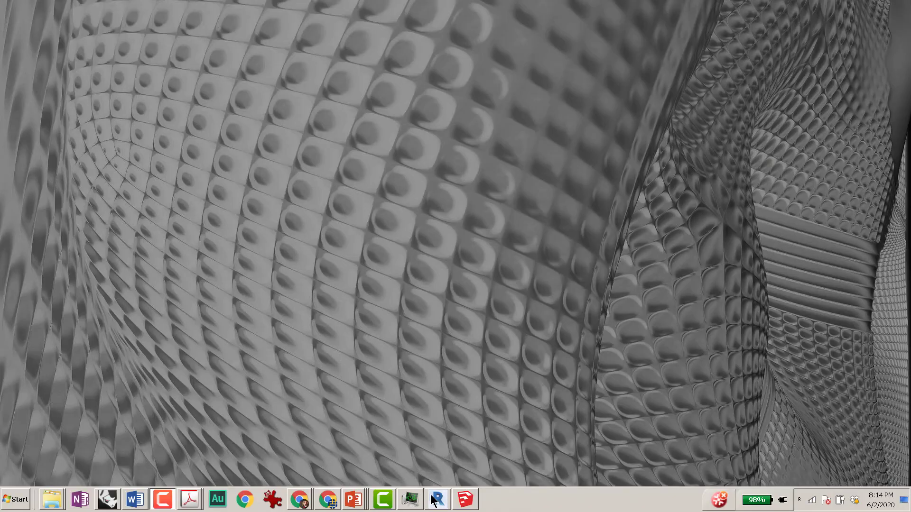
- Switch to Rhinoceros 5.0 Educational from Task Manager's Applications list
mouse_move(429, 501)
left_click(411, 500)
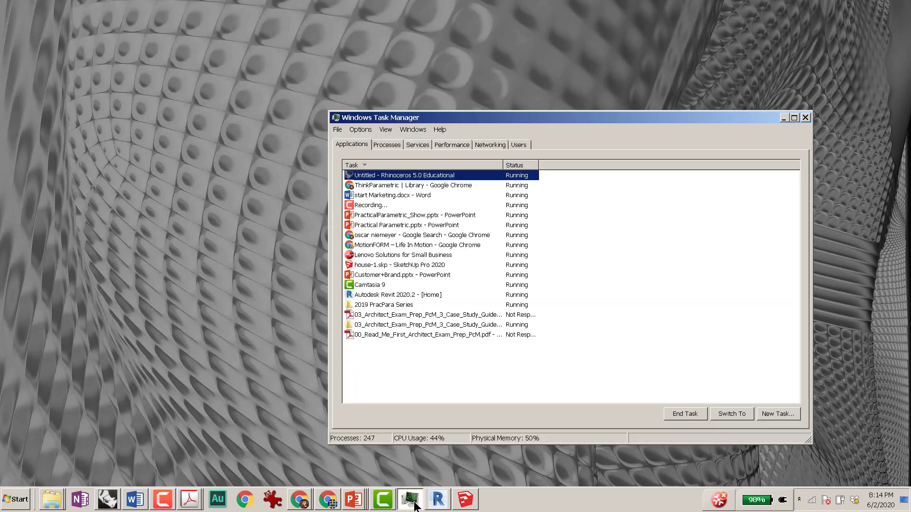
double_click(362, 174)
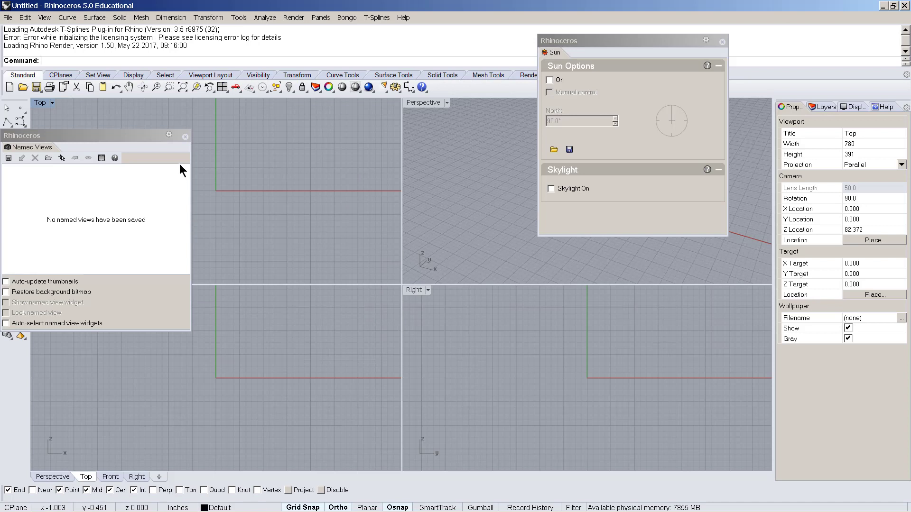
- Close Named Views, move the sun panel aside, and restore the four-viewport layout
left_click(185, 136)
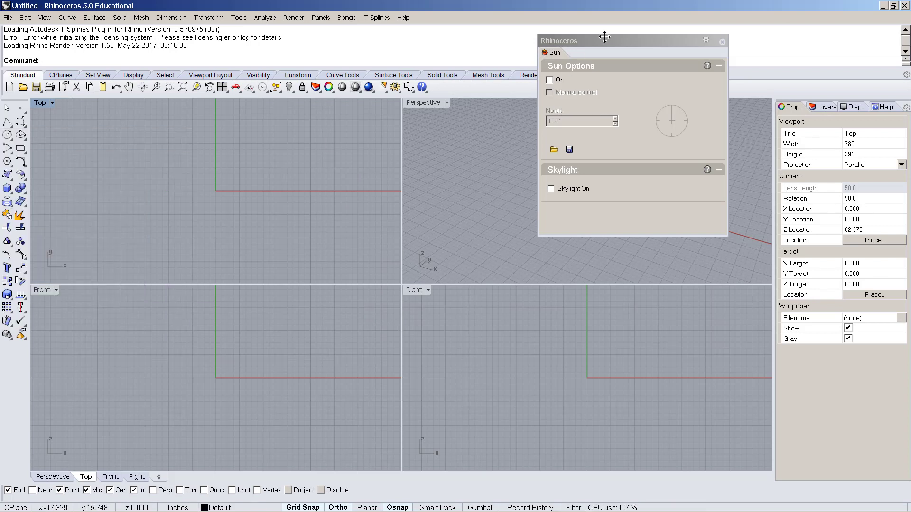
left_click_drag(607, 41, 763, 52)
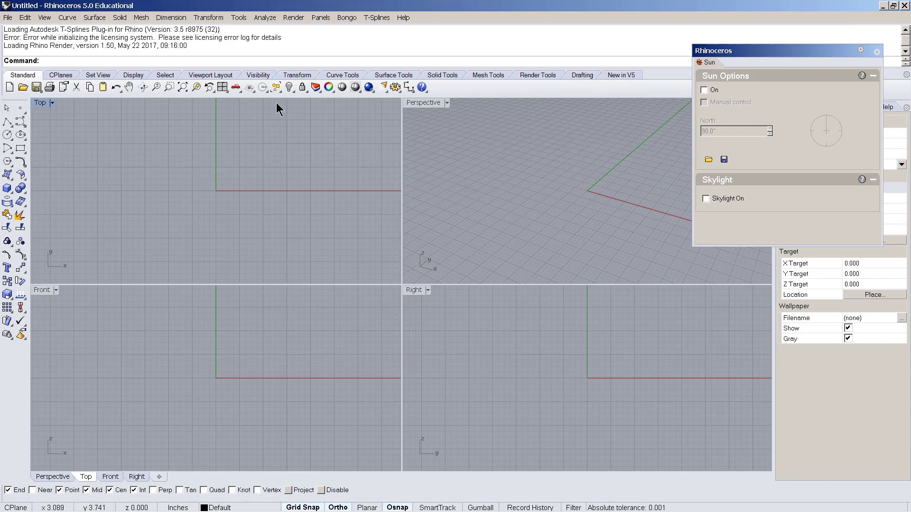
left_click(41, 106)
double_click(40, 103)
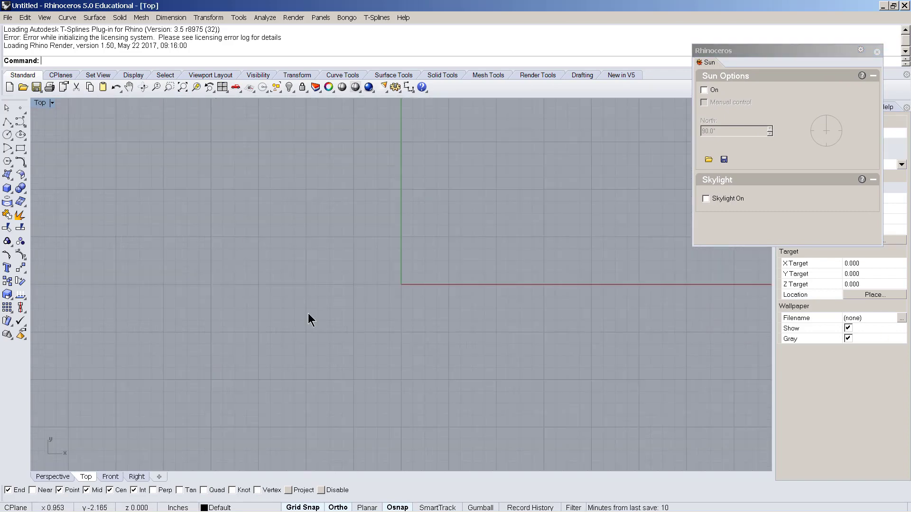
double_click(42, 103)
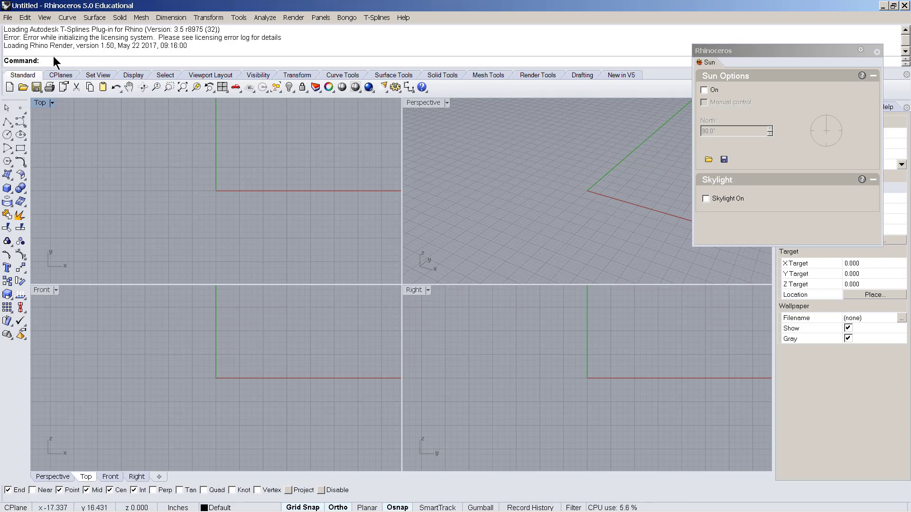
- Draw a 10' by 10' rectangle starting at the origin
left_click(20, 151)
scroll(234, 197, "up", 3)
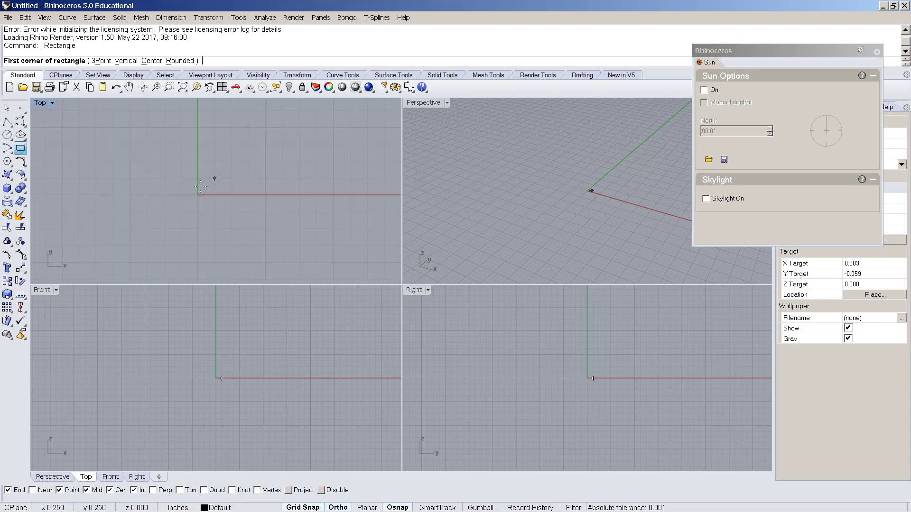
left_click(157, 231)
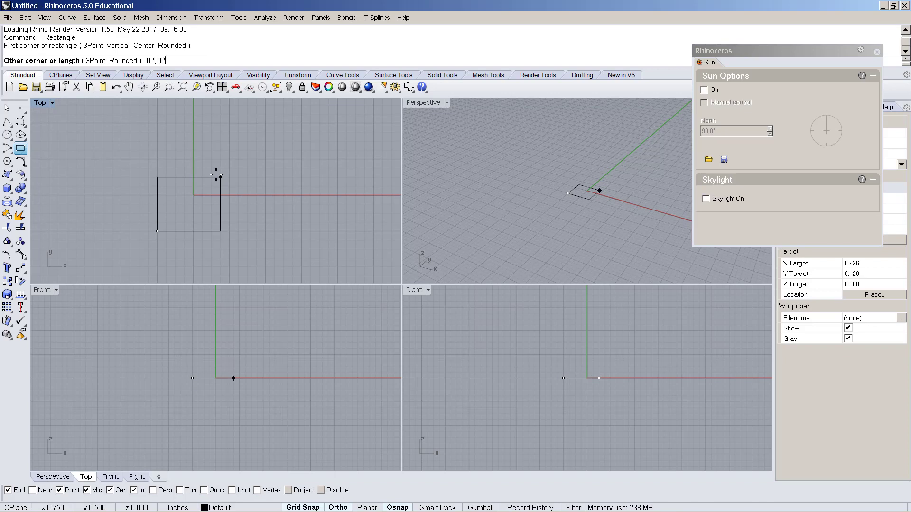
key("Return")
- Start ExtrudeCrv, then Zoom Extents to fit the rectangle in the Top view
type("Z")
key("Return")
key("Escape")
type("ExtrudeCrv")
key("Return")
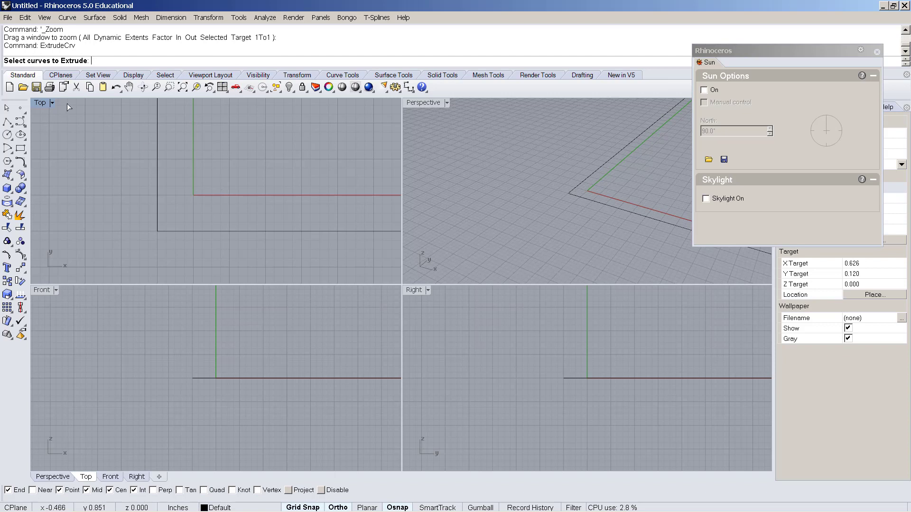
type("Z")
key("Return")
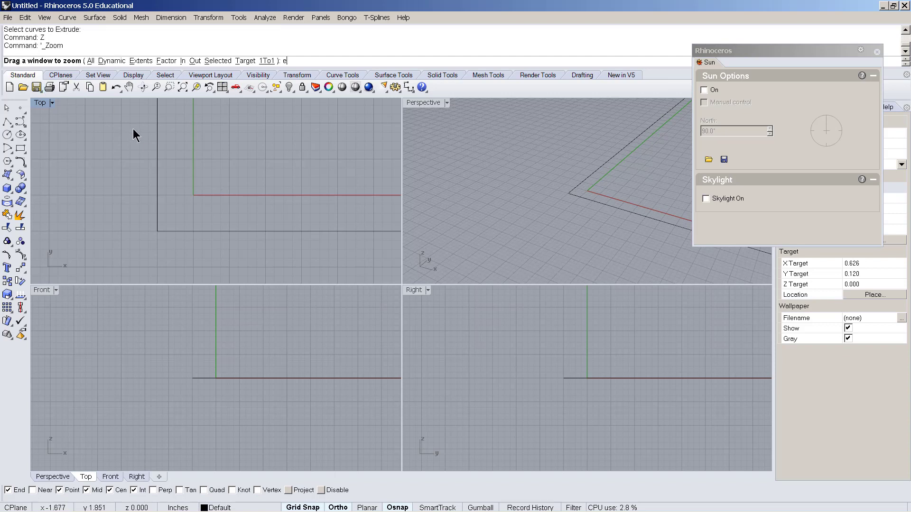
type("e")
key("Return")
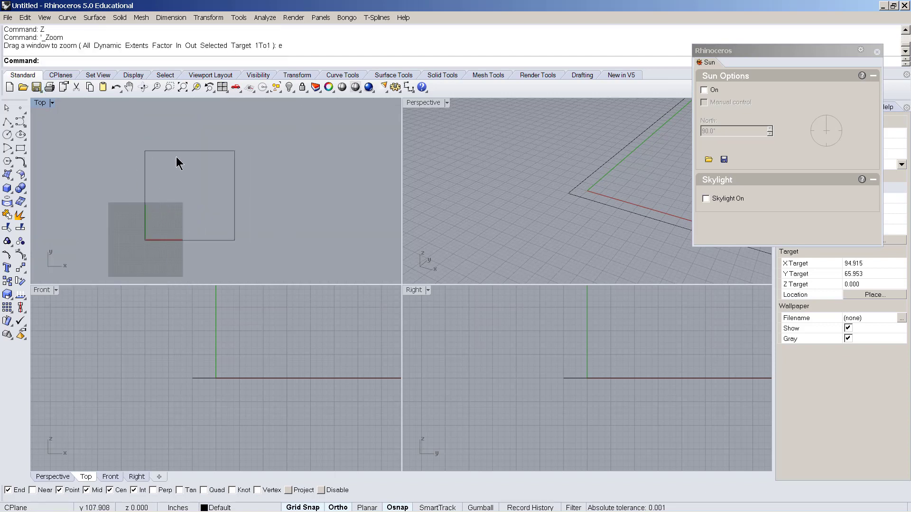
- Select and deselect the rectangle, zoom in, and type 'its' toward the Units settings
left_click(235, 226)
middle_click(102, 192)
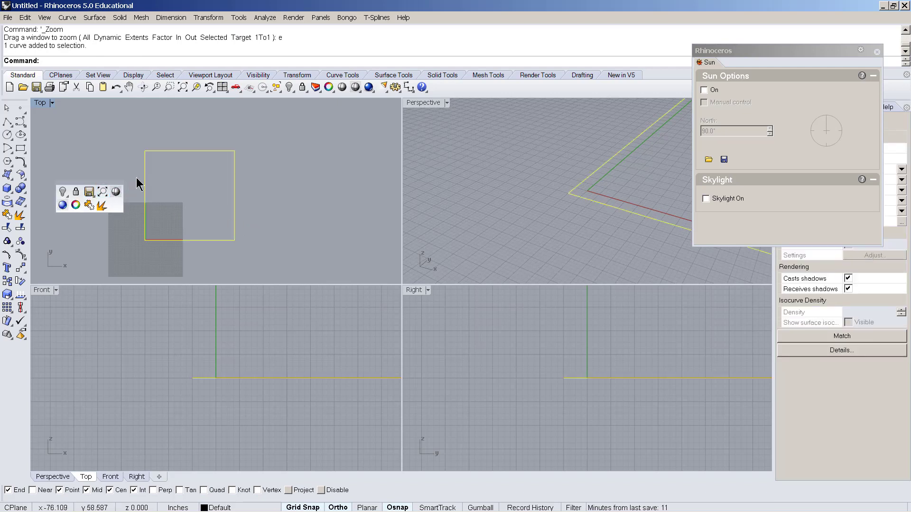
left_click(179, 228)
scroll(131, 221, "up", 3)
type("its")
key("Return")
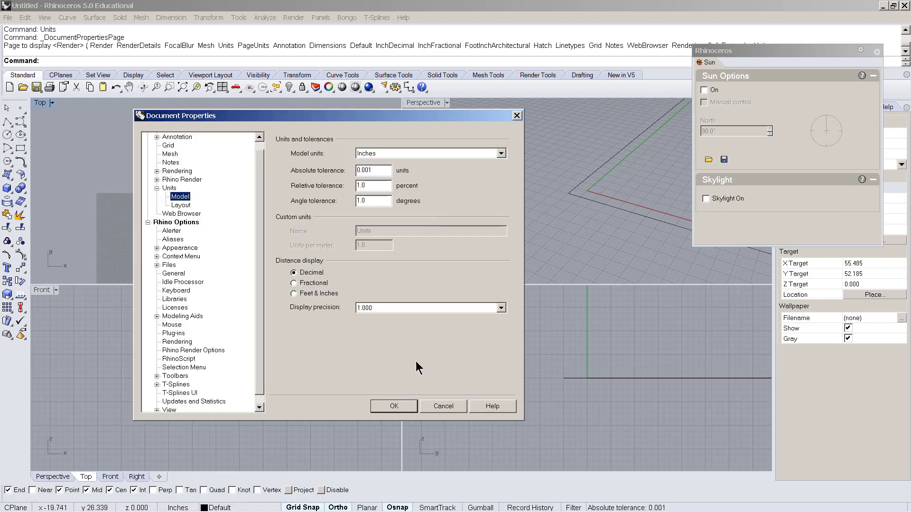
left_click(452, 412)
left_click(288, 228)
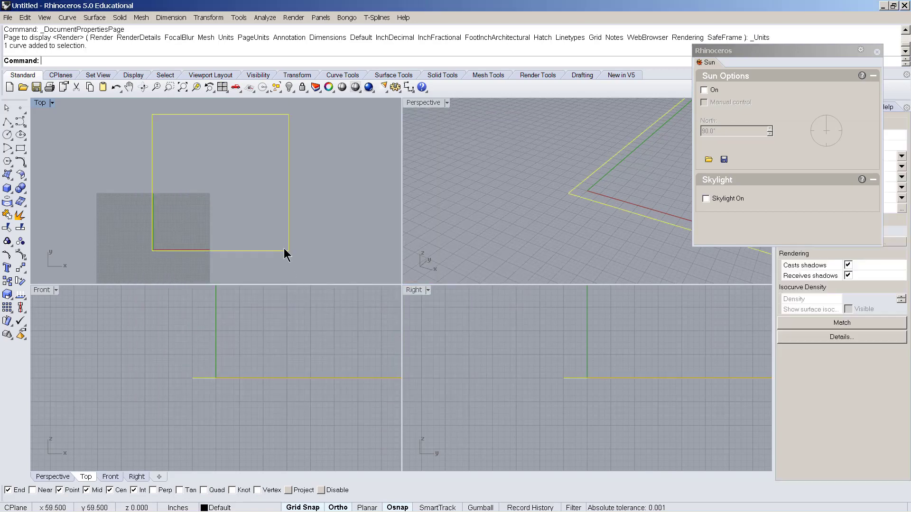
- Maximize the Perspective viewport to fill the workspace, abandoning a false-start extrusion
double_click(423, 102)
scroll(280, 324, "down", 5)
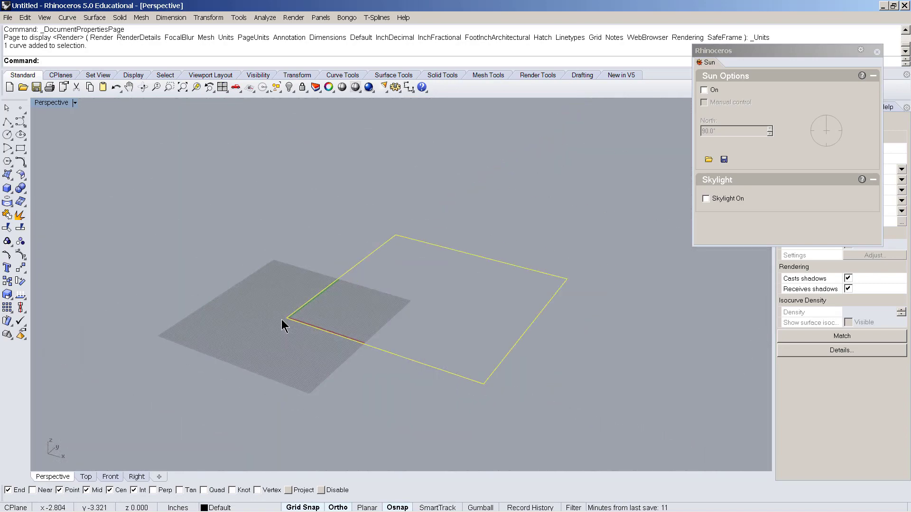
type("p")
key("Return")
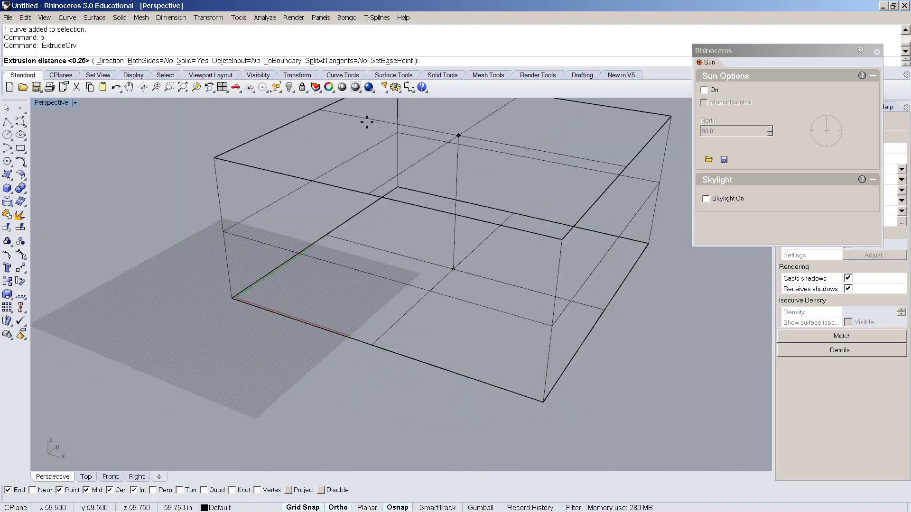
scroll(363, 152, "up", 3)
scroll(380, 266, "down", 5)
scroll(380, 283, "up", 5)
key("Escape")
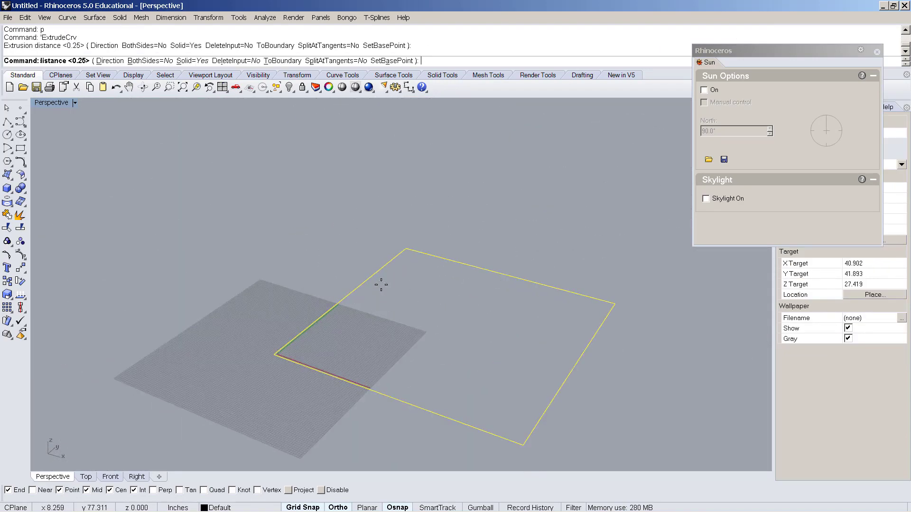
scroll(382, 323, "up", 4)
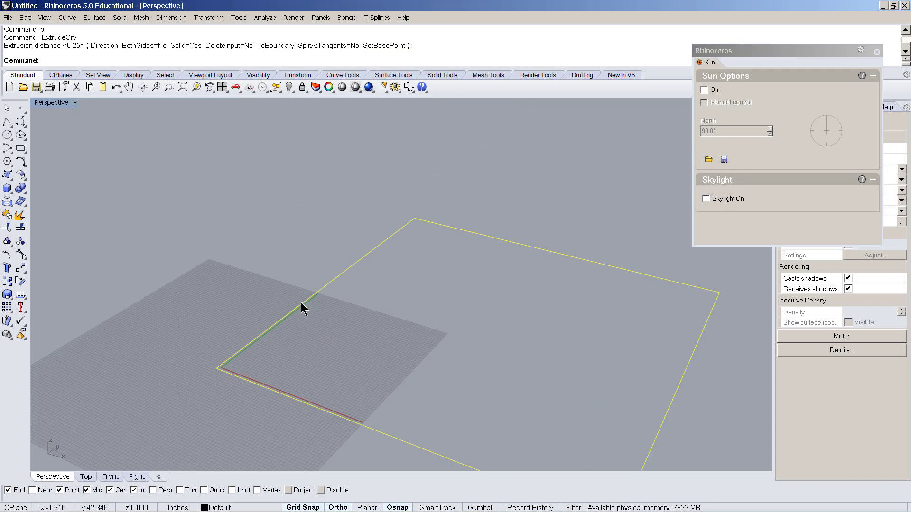
- Extrude the 10' rectangle 12' up into a solid box with ExtrudeCrv
type("ex")
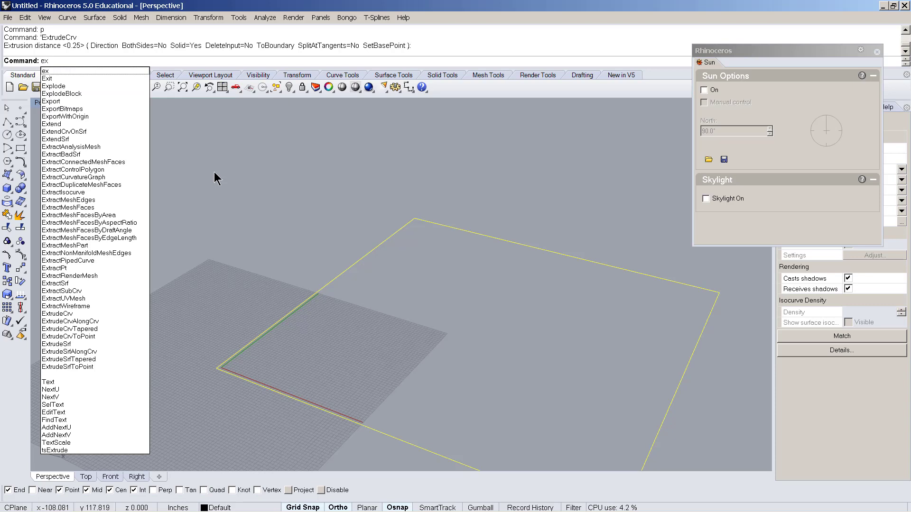
type("trudeCrv")
key("Return")
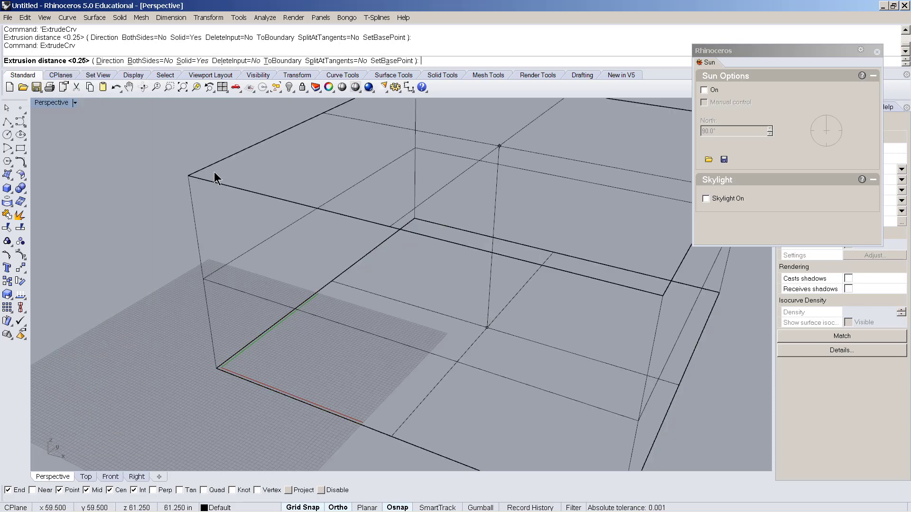
scroll(194, 195, "down", 3)
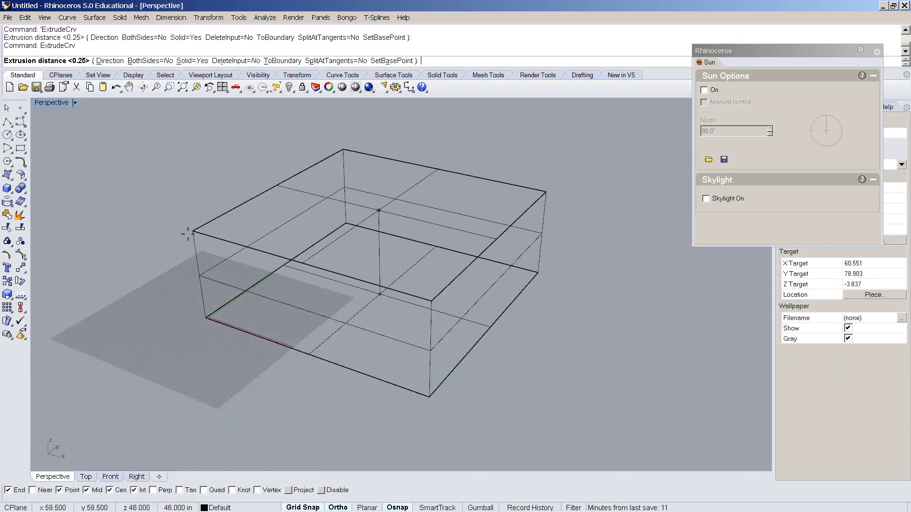
scroll(179, 210, "up", 5)
scroll(232, 231, "down", 3)
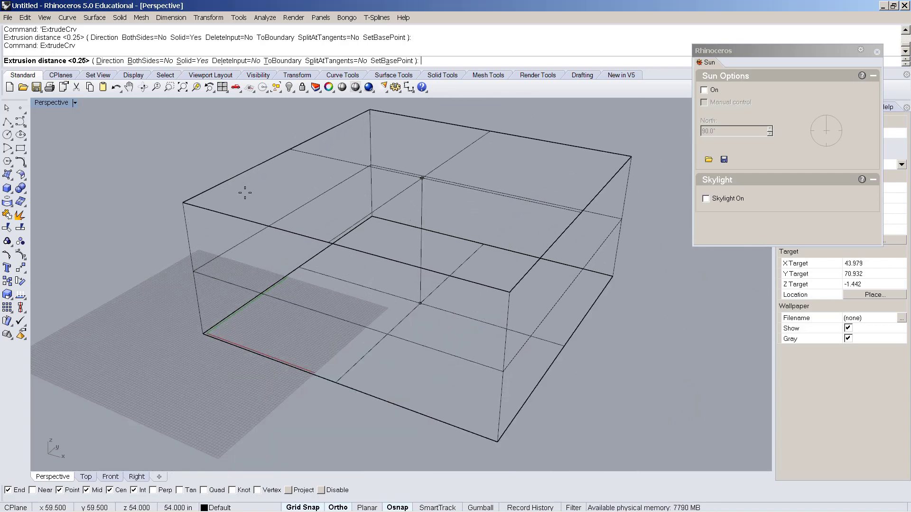
type("'")
key("Return")
scroll(317, 265, "down", 3)
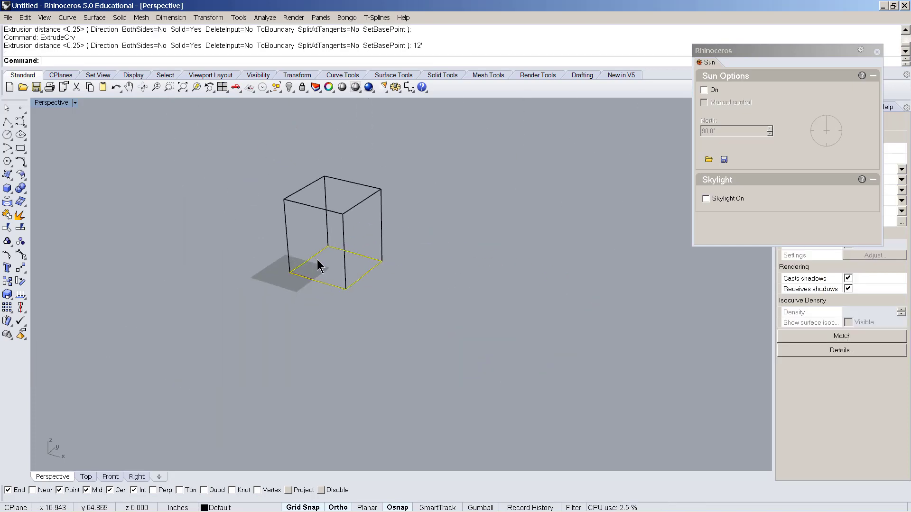
scroll(341, 238, "up", 3)
scroll(399, 236, "down", 3)
- Switch the Perspective view to Shaded display
middle_click(365, 304)
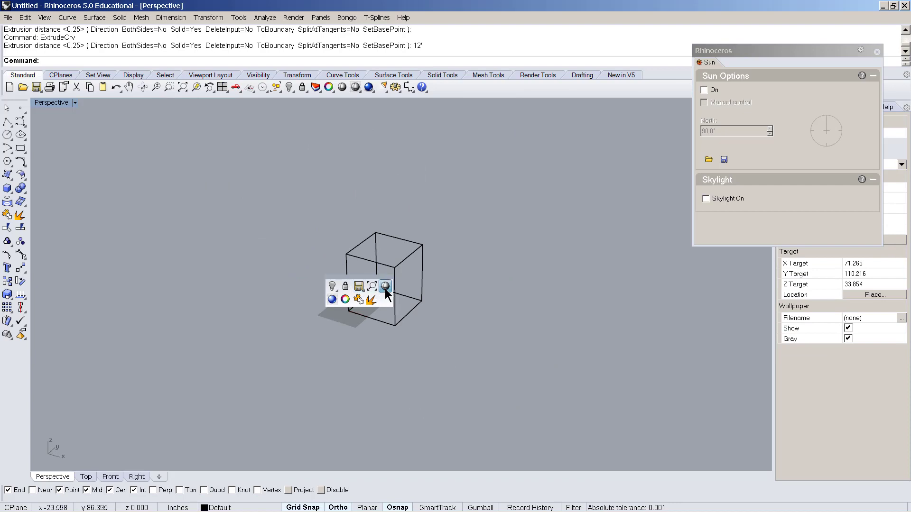
left_click(384, 292)
scroll(415, 274, "up", 3)
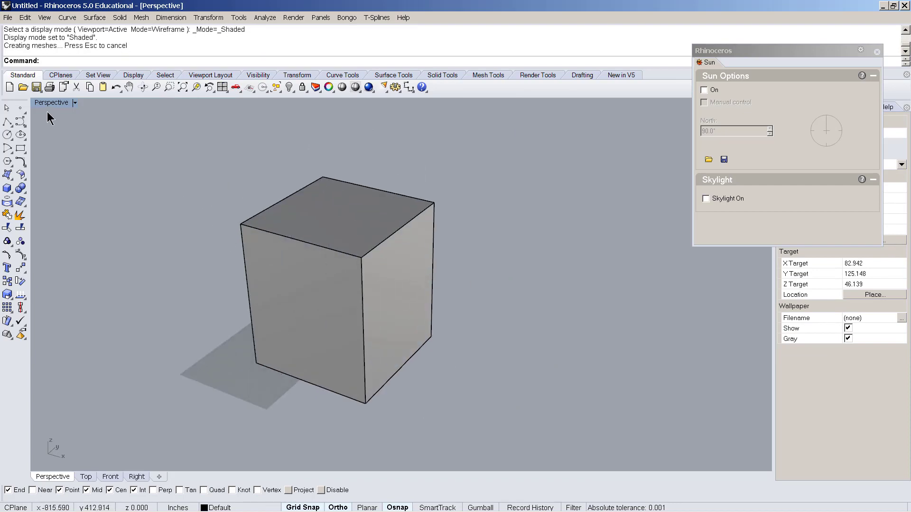
- Start a line from the box's top corner, then cancel it
type("ll")
key("Return")
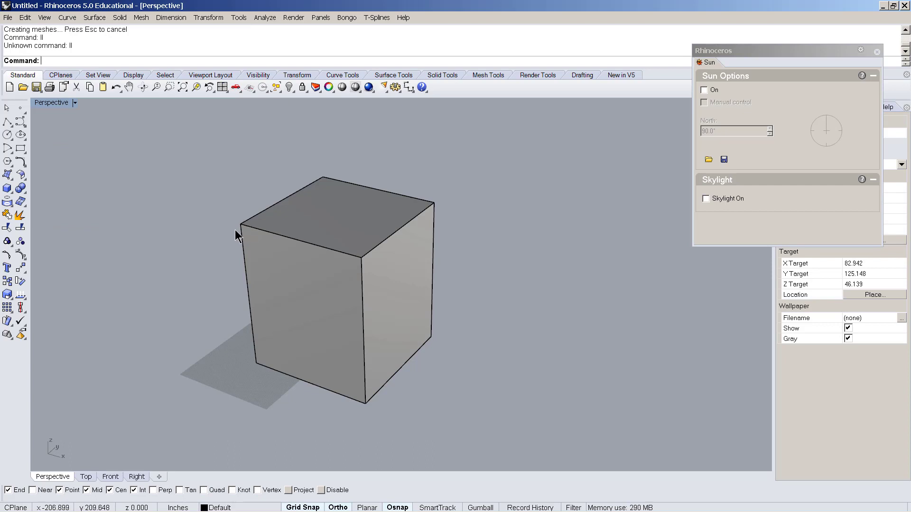
type("l")
key("Return")
scroll(238, 211, "up", 2)
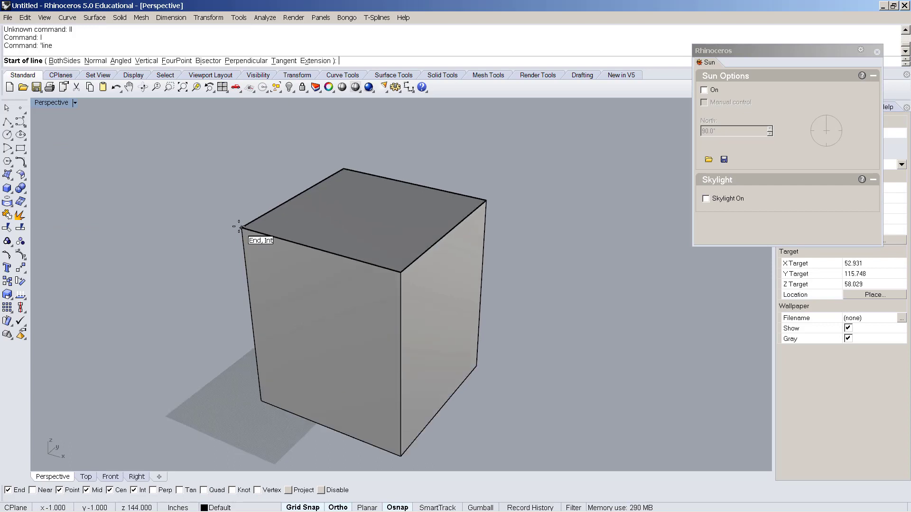
left_click(240, 228)
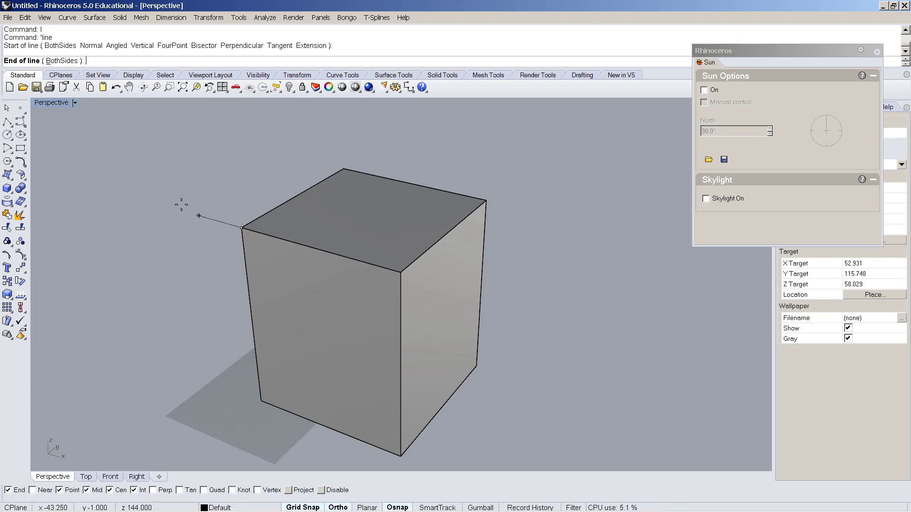
key("Escape")
- Turn on Planar mode, then test it by starting and cancelling lines at the box's top corner
type("pl")
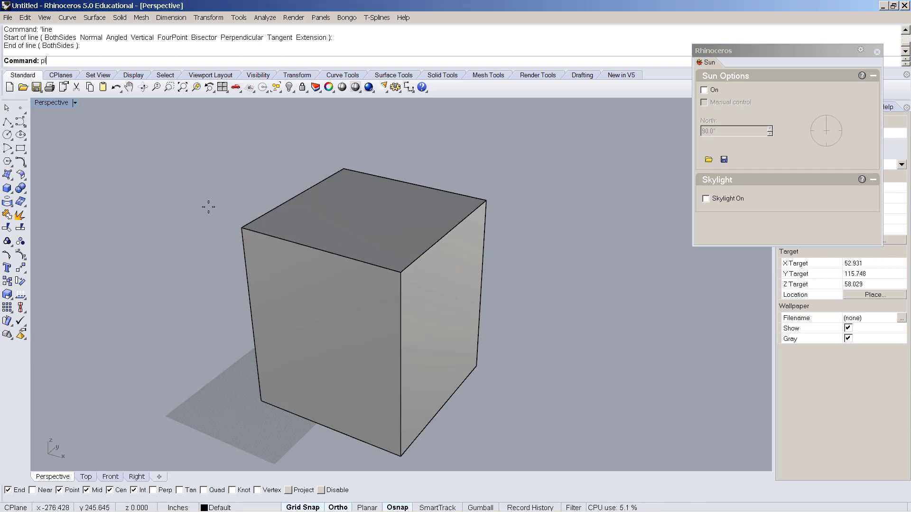
type("anar")
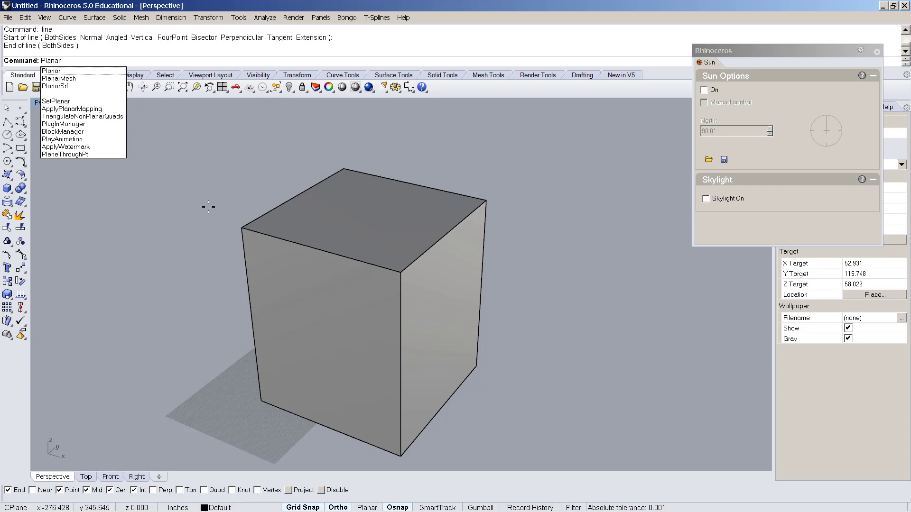
key("Down")
key("Down")
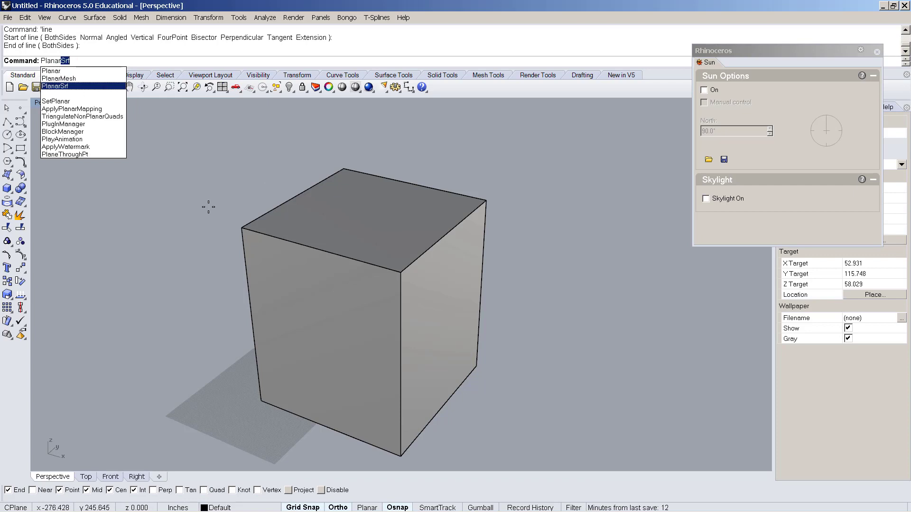
key("Up")
key("Up")
key("Return")
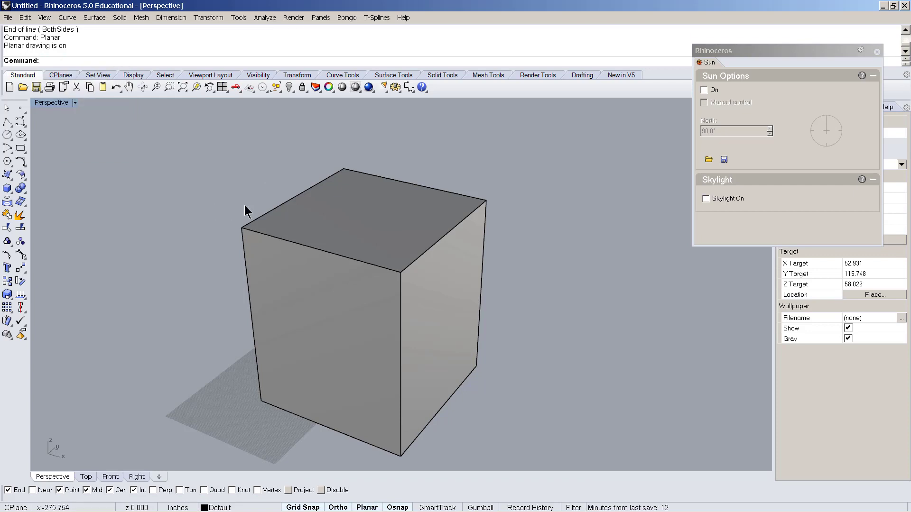
left_click(242, 228)
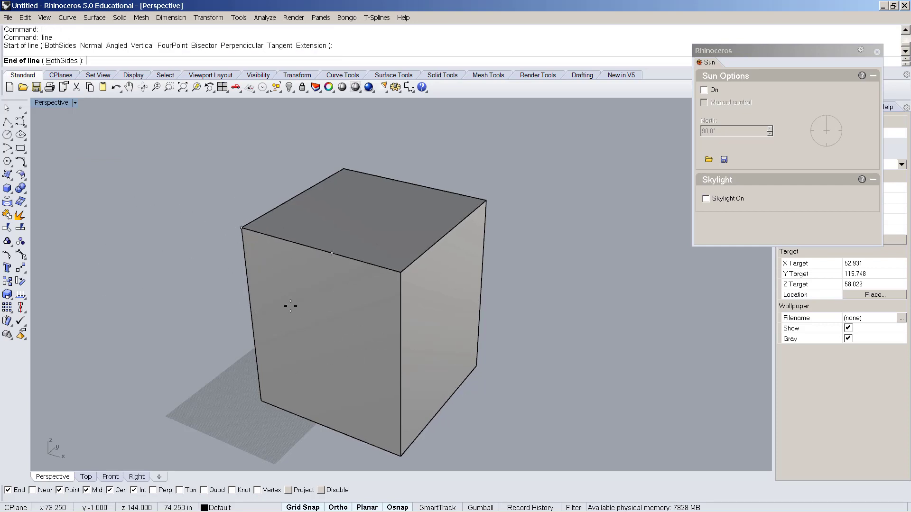
key("Escape")
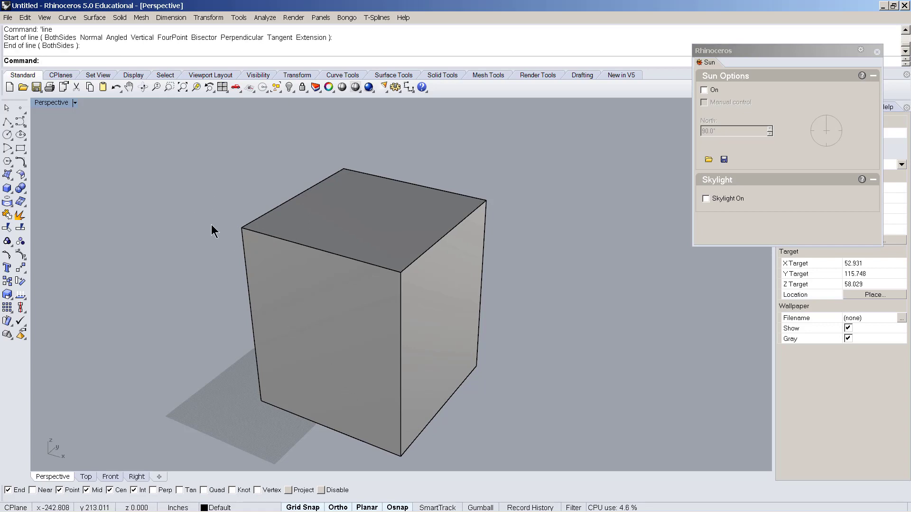
type("line")
key("Return")
left_click(242, 227)
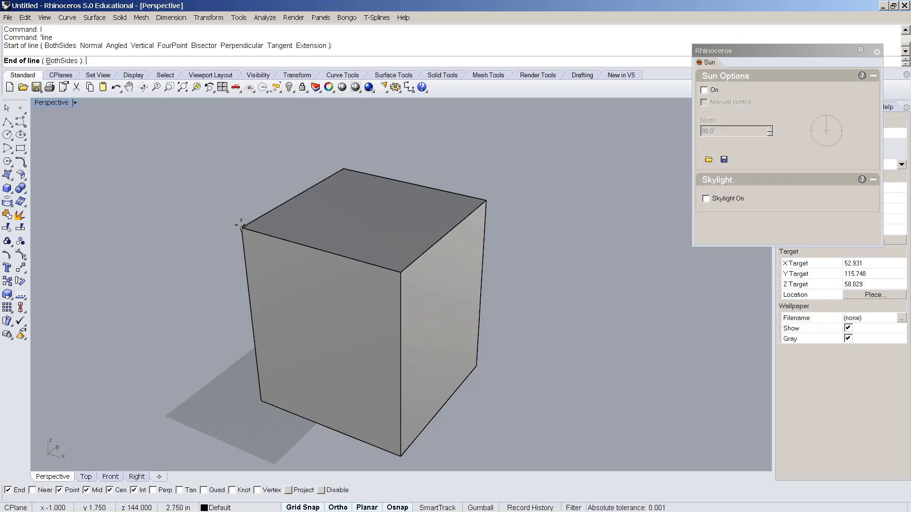
key("Escape")
- Restore the four-view layout and maximize the Right view
double_click(44, 103)
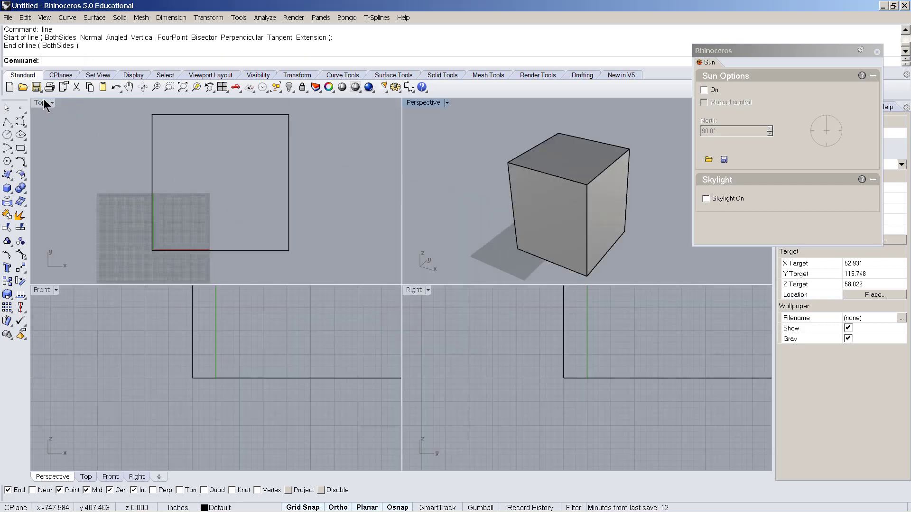
scroll(234, 404, "down", 2)
middle_click(232, 395)
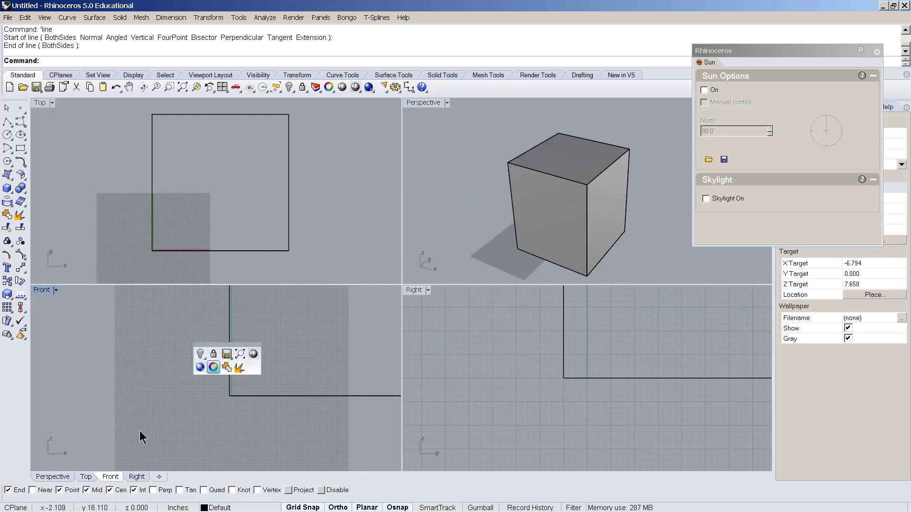
double_click(415, 292)
scroll(314, 398, "down", 3)
scroll(346, 379, "down", 4)
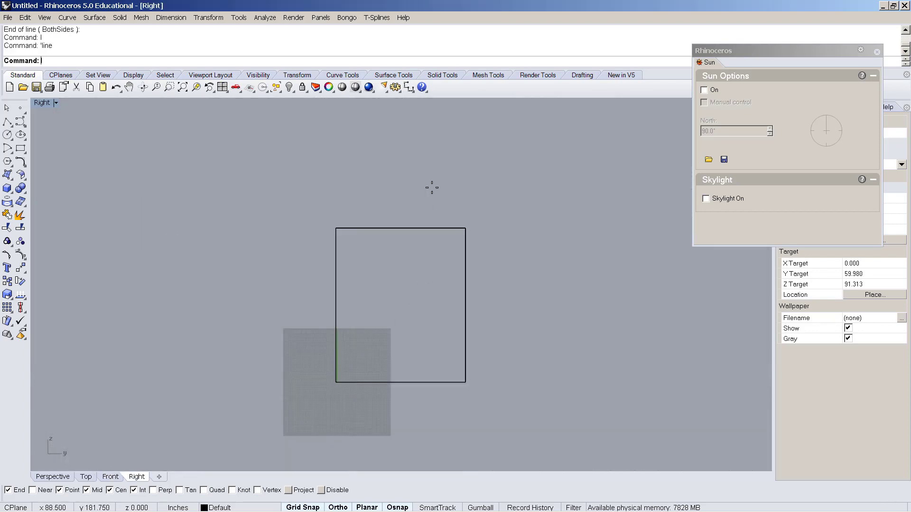
scroll(431, 188, "up", 2)
- Draw a 5' vertical line up from the top edge's midpoint
type("l")
key("Return")
left_click(392, 251)
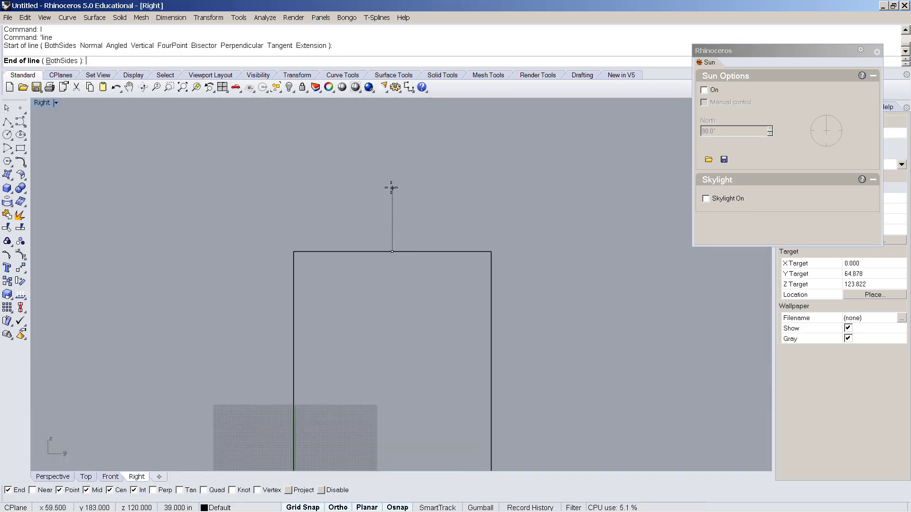
type("5'")
key("Return")
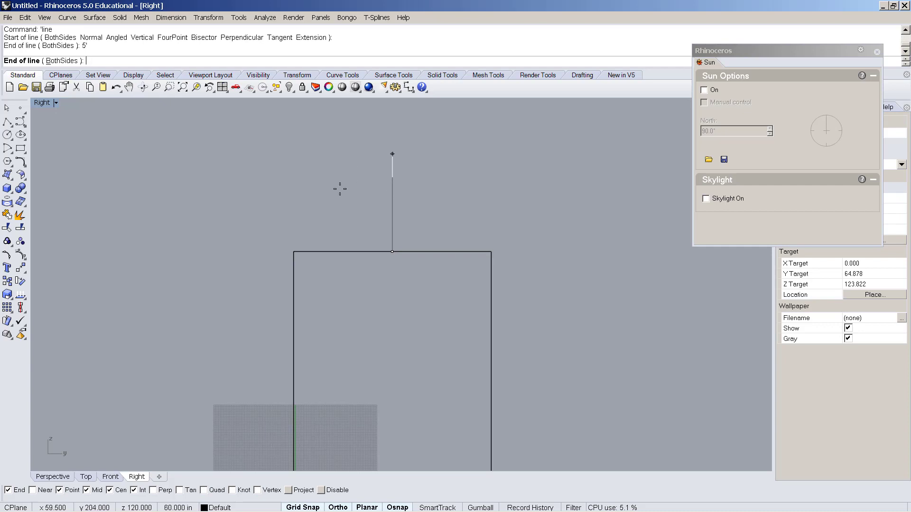
left_click(410, 142)
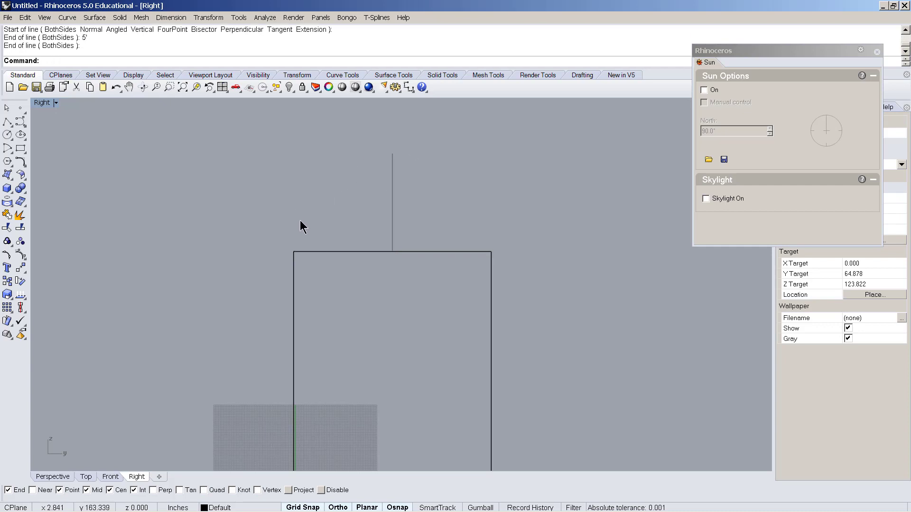
- Draw a 12" overhang line outward from the wall's top-left corner, plus a 12" segment below its end
type("l")
key("Return")
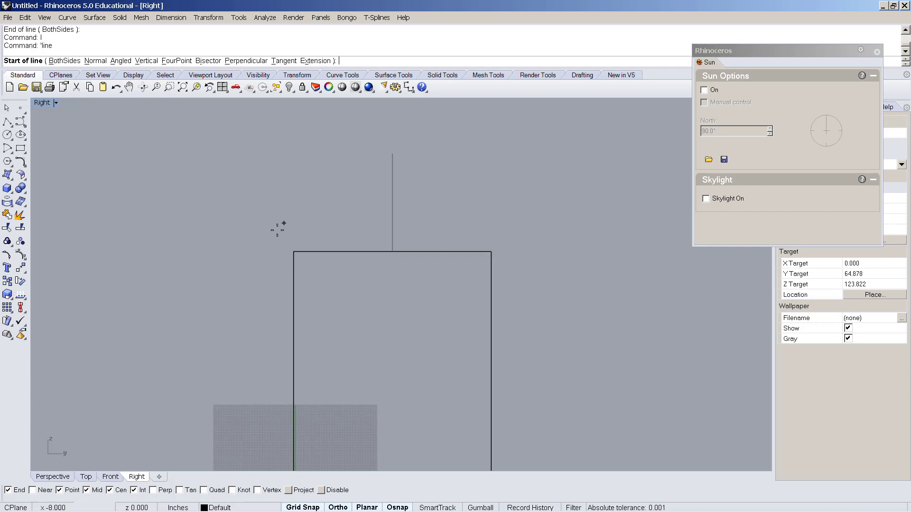
left_click(293, 252)
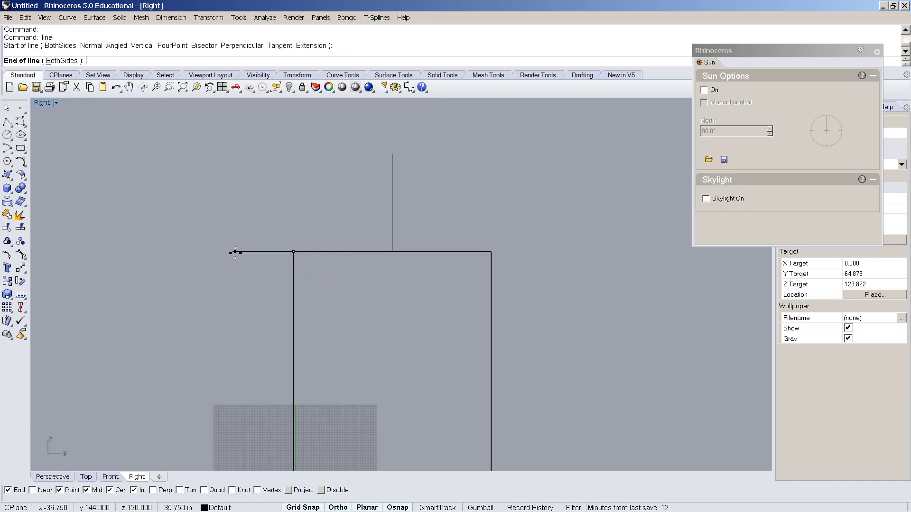
type("12")
key("Return")
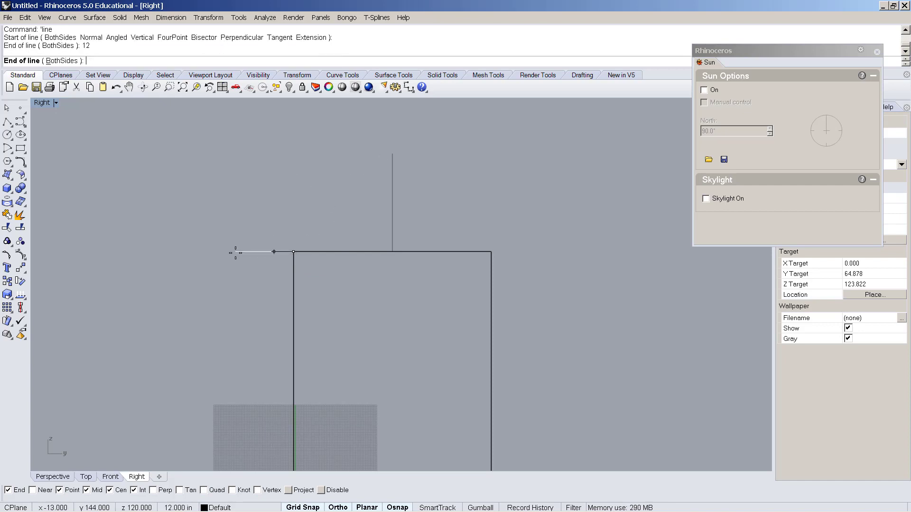
left_click(275, 251)
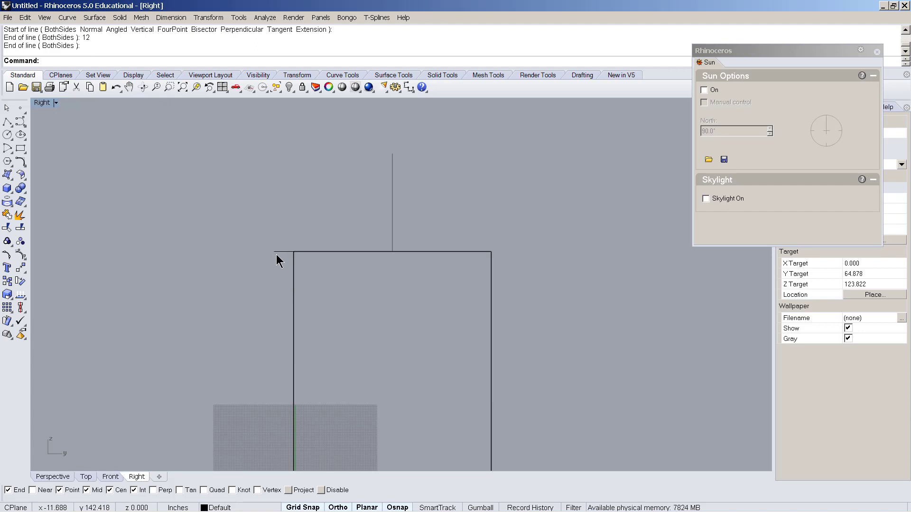
key("Return")
left_click(274, 251)
type("12")
key("Return")
left_click(278, 276)
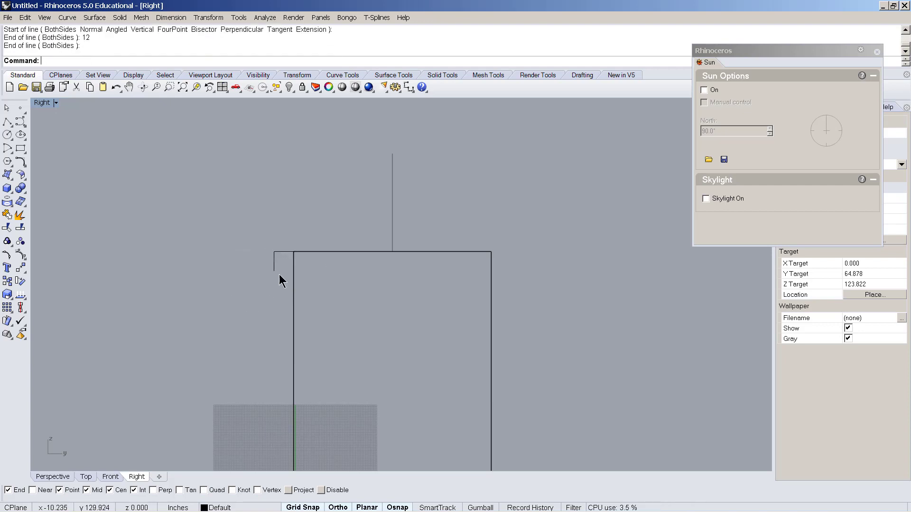
- Draw the diagonal roof line up to the vertical line's top and delete two helper lines
type("l")
key("Return")
left_click(275, 270)
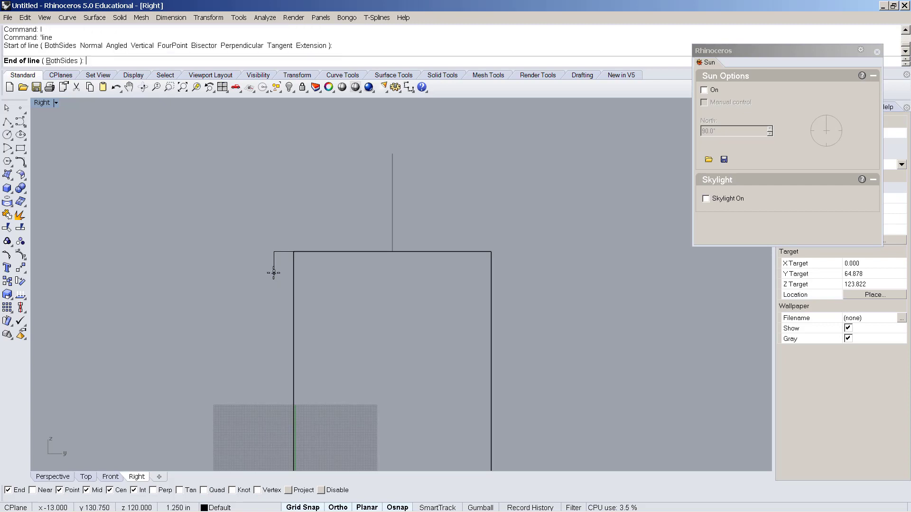
left_click(390, 153)
scroll(304, 227, "up", 3)
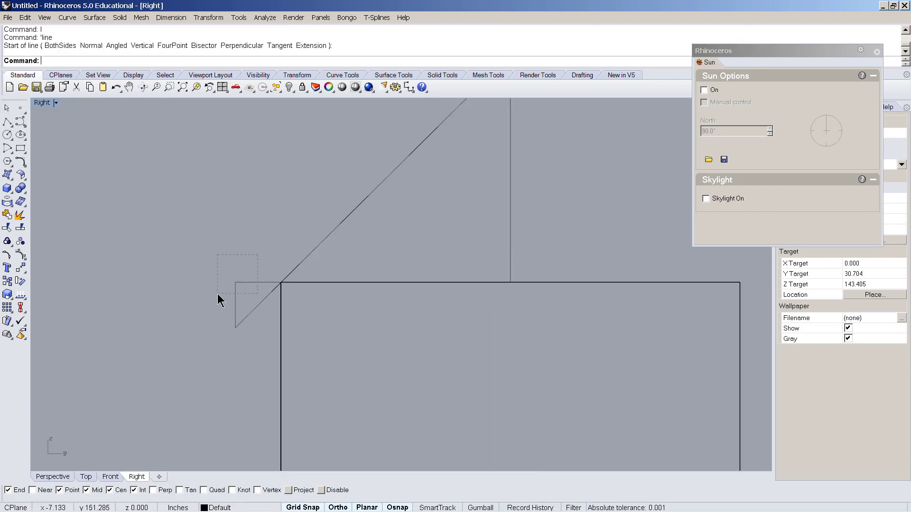
left_click_drag(217, 294, 218, 295)
key("Delete")
scroll(257, 312, "down", 3)
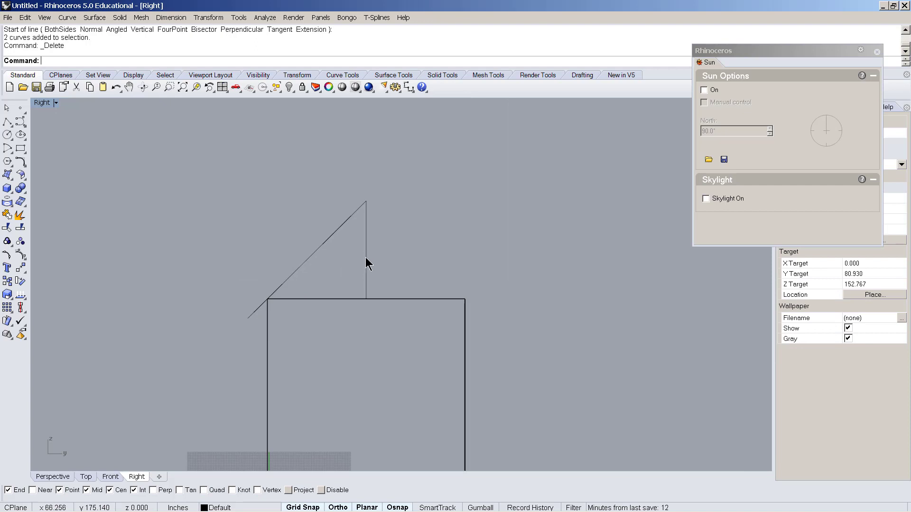
scroll(242, 300, "up", 4)
- Draw a 6" line from the diagonal's lower end for the board thickness
type("l")
key("Return")
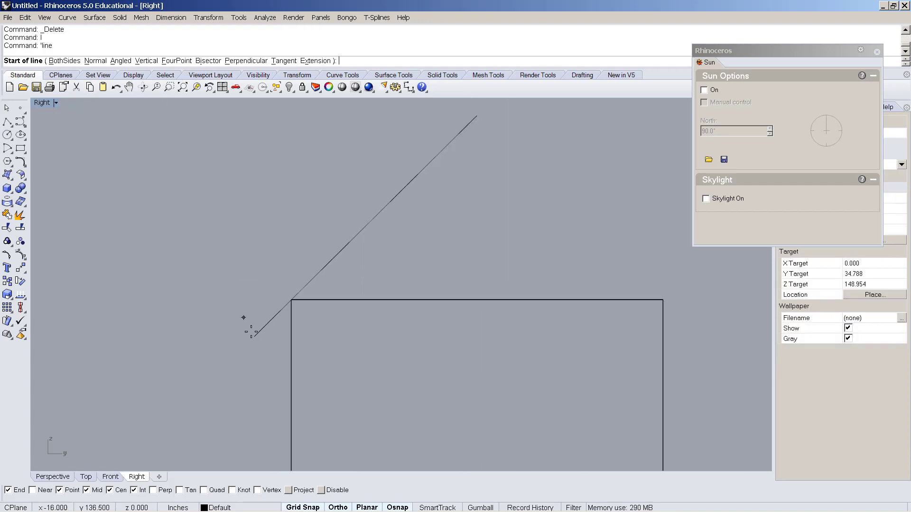
left_click(254, 336)
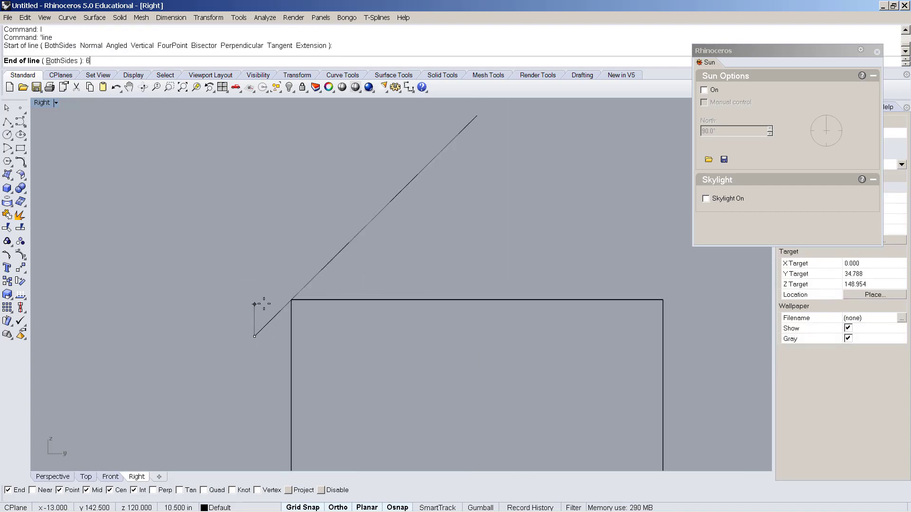
type("6")
key("Return")
- Copy the diagonal roof line 6" lower to form the board's underside
key("Return")
scroll(268, 363, "down", 1)
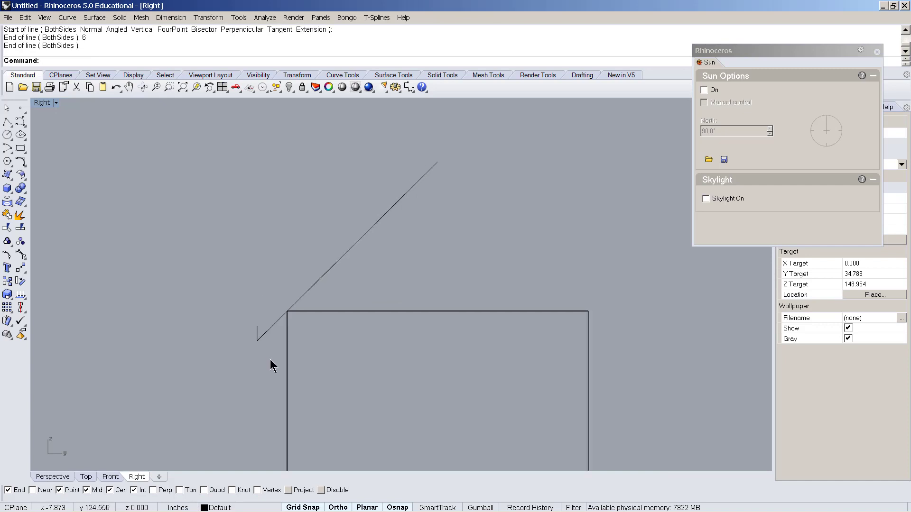
left_click(270, 329)
scroll(268, 332, "up", 2)
type("co")
key("Return")
scroll(252, 349, "up", 1)
left_click(252, 348)
scroll(245, 388, "down", 3)
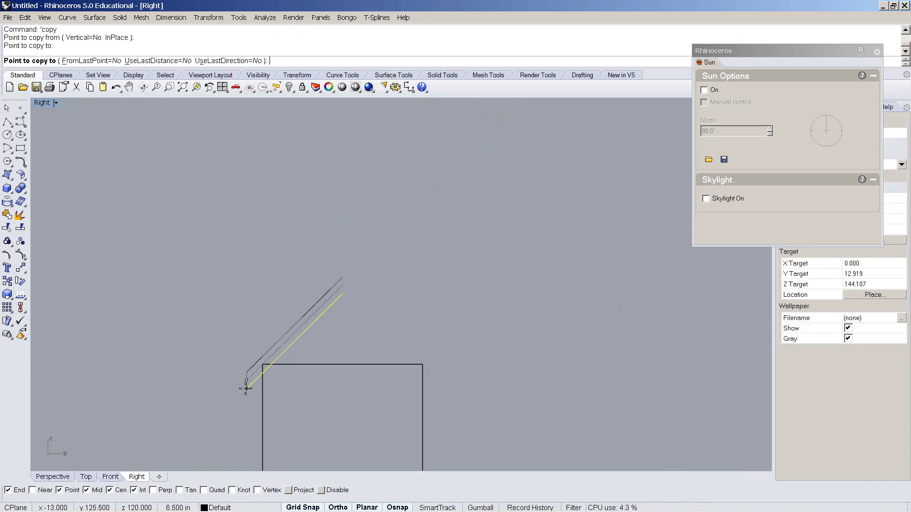
left_click(246, 389)
key("Return")
scroll(319, 362, "up", 2)
- Join the four board curves into one closed outline
type("l")
key("Return")
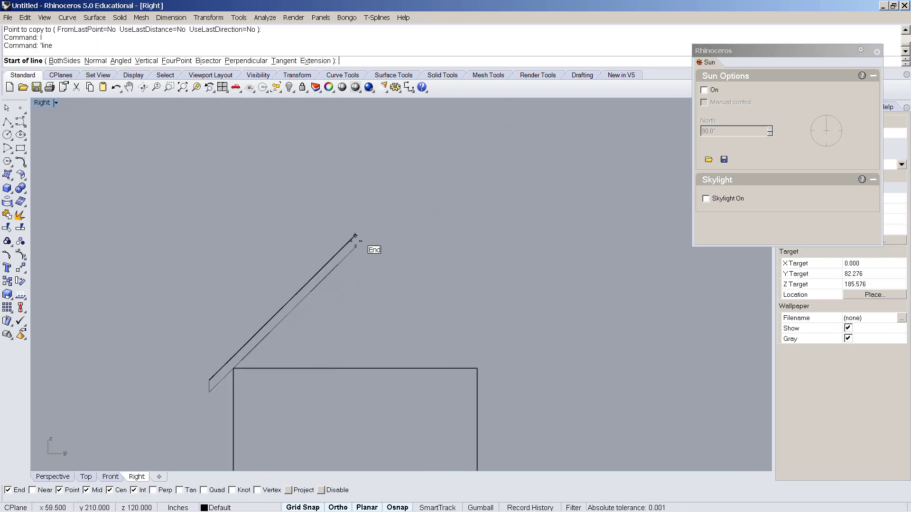
key("Escape")
scroll(360, 230, "down", 2)
left_click_drag(239, 201, 379, 372)
scroll(281, 292, "up", 2)
type("join")
key("Return")
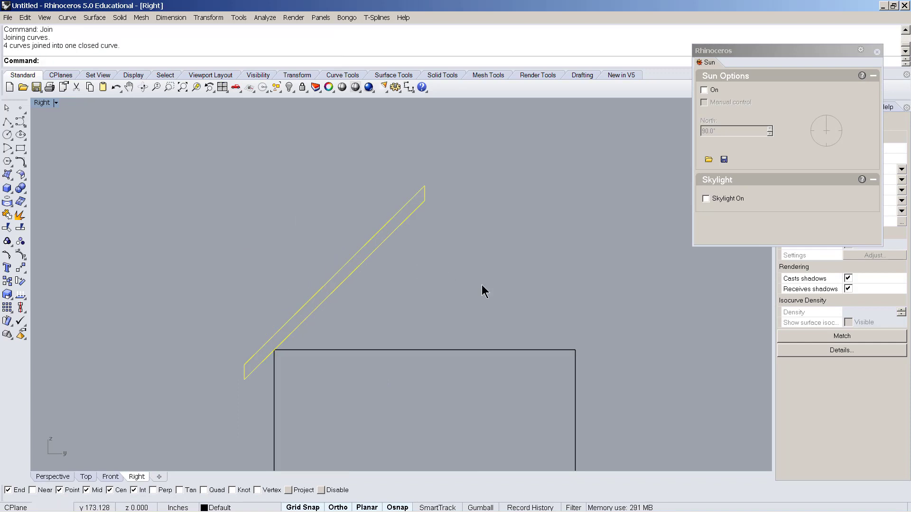
left_click(398, 228)
scroll(393, 242, "down", 3)
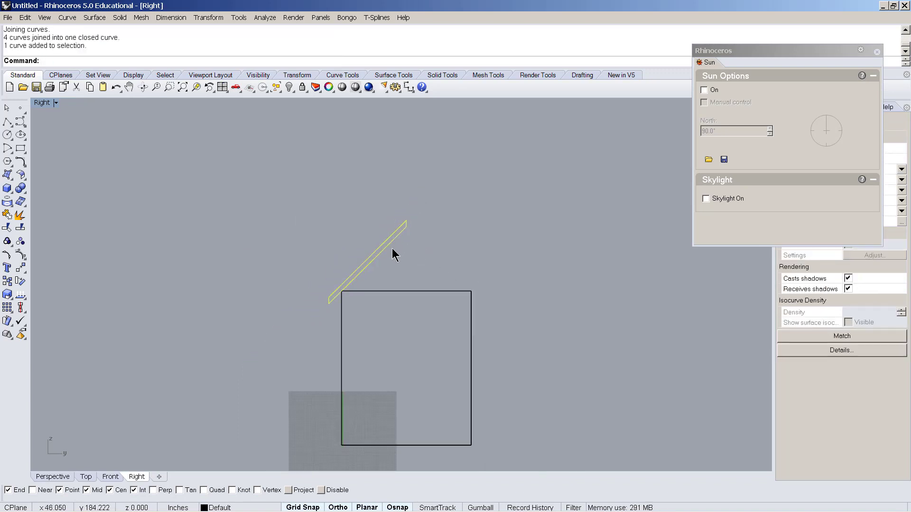
- Restore all four views and move the board outline 12 over
double_click(41, 103)
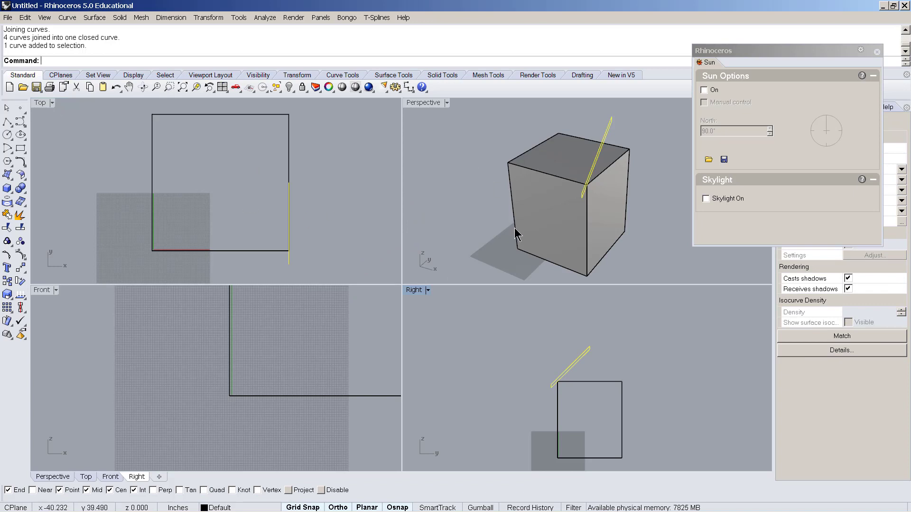
left_click(510, 219)
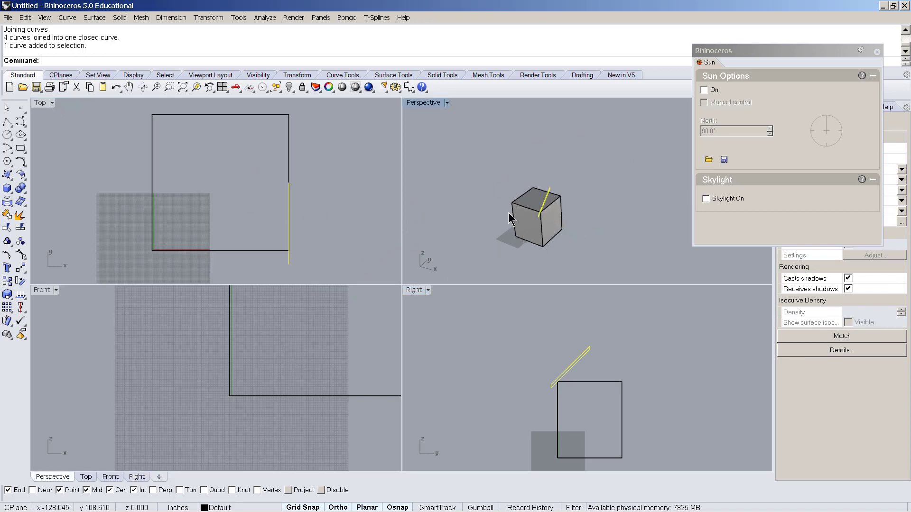
type("m")
key("Return")
left_click(314, 198)
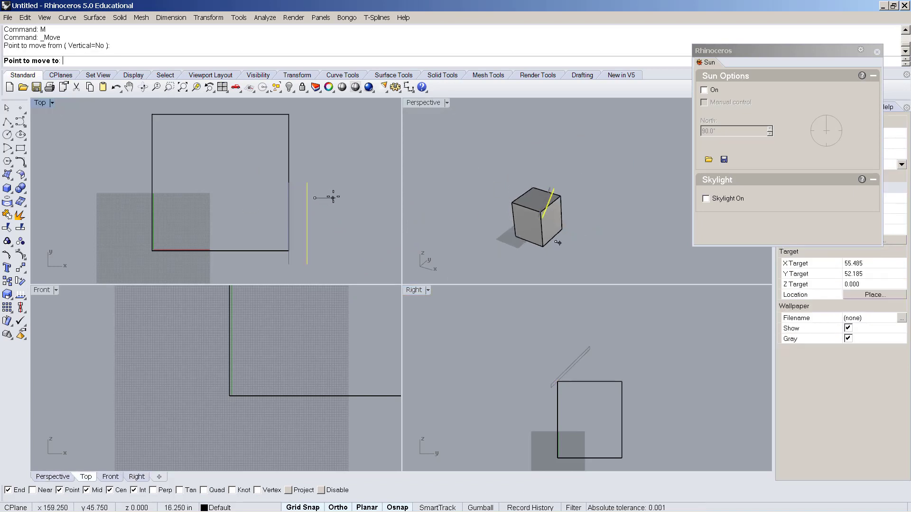
key("Return")
left_click(355, 198)
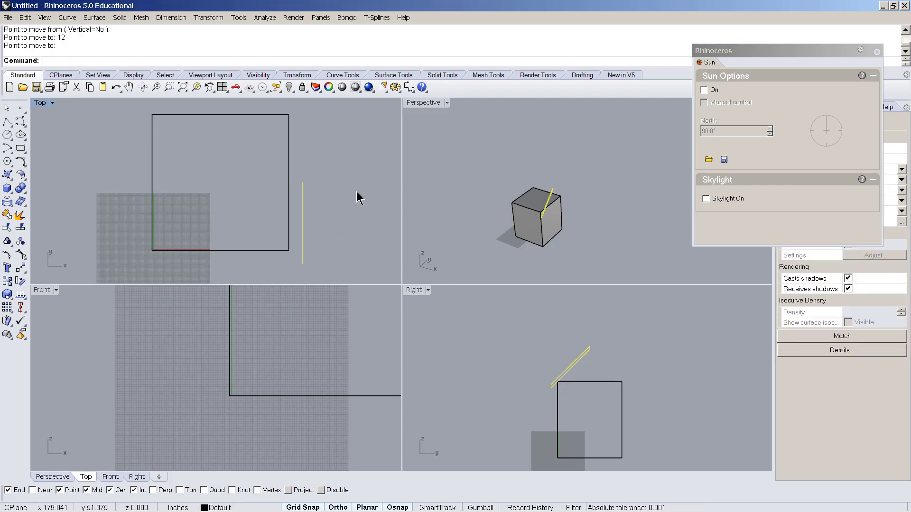
- Extrude the board outline 12' into a solid roof slab
scroll(356, 194, "down", 3)
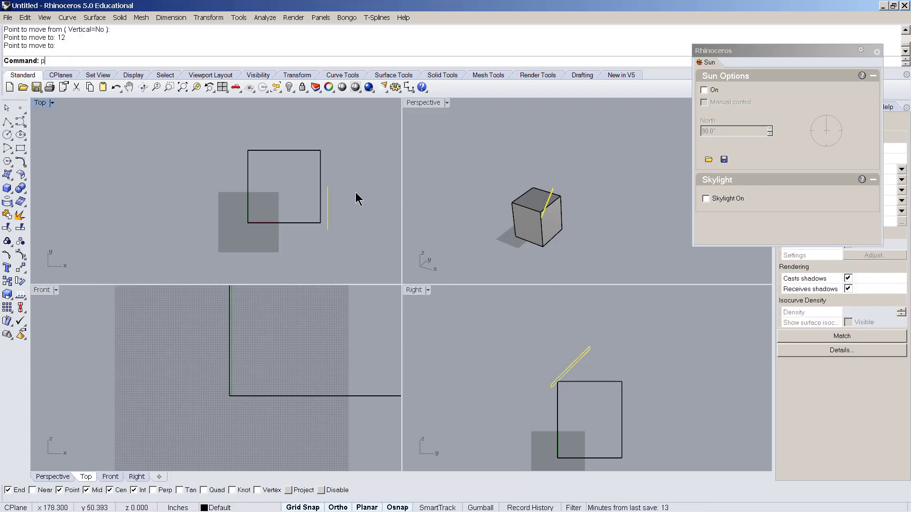
key("Return")
scroll(285, 171, "up", 3)
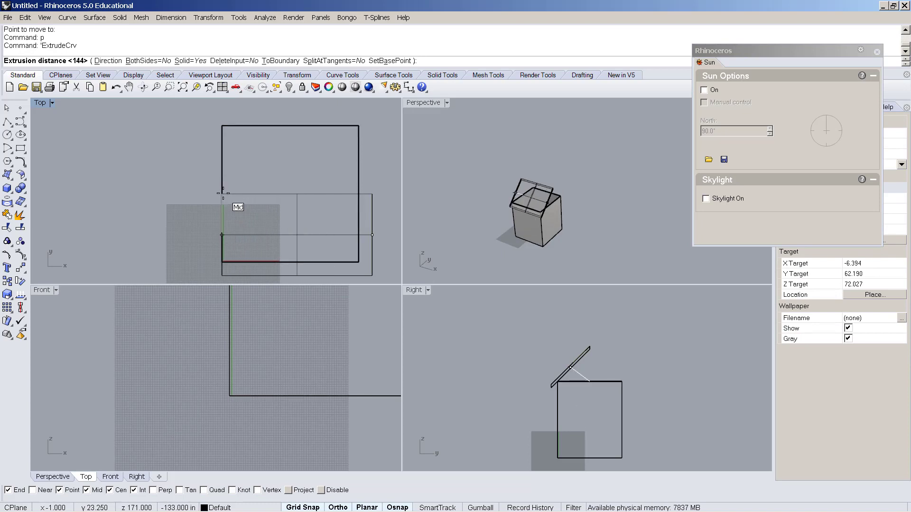
type("12'")
key("Return")
scroll(159, 206, "down", 3)
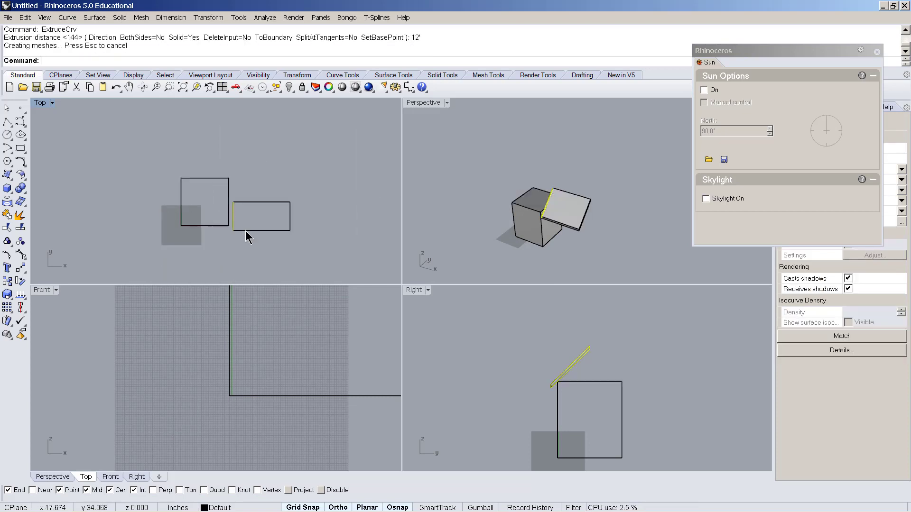
- Move the roof slab 12' so it sits over the house
type("M")
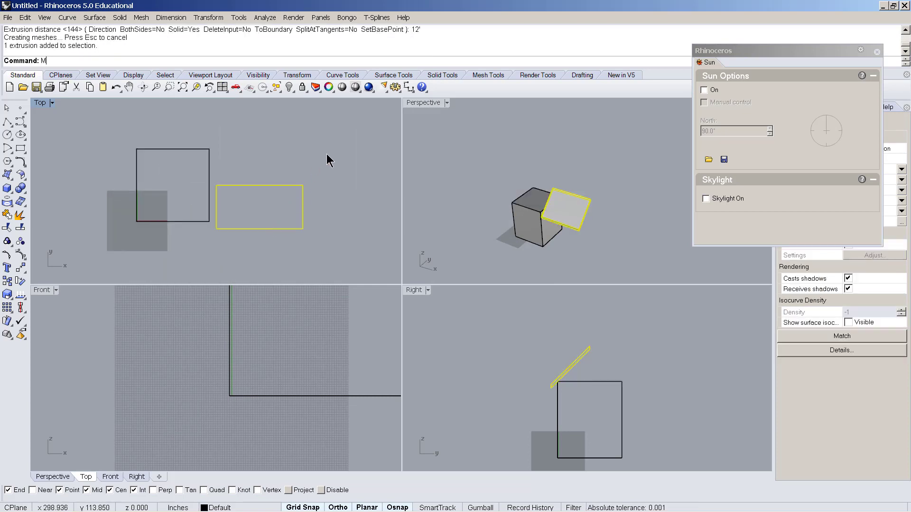
key("Return")
left_click(353, 162)
type("12'")
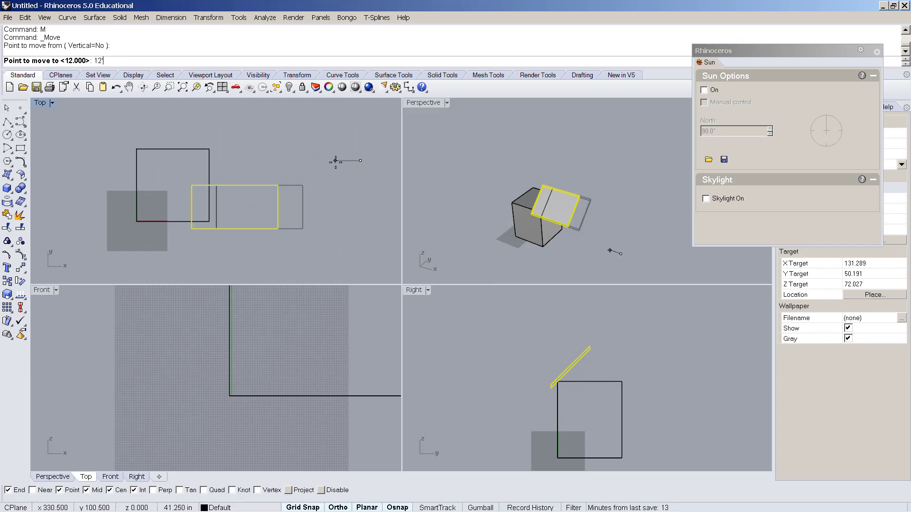
key("Return")
left_click(335, 166)
scroll(40, 157, "up", 3)
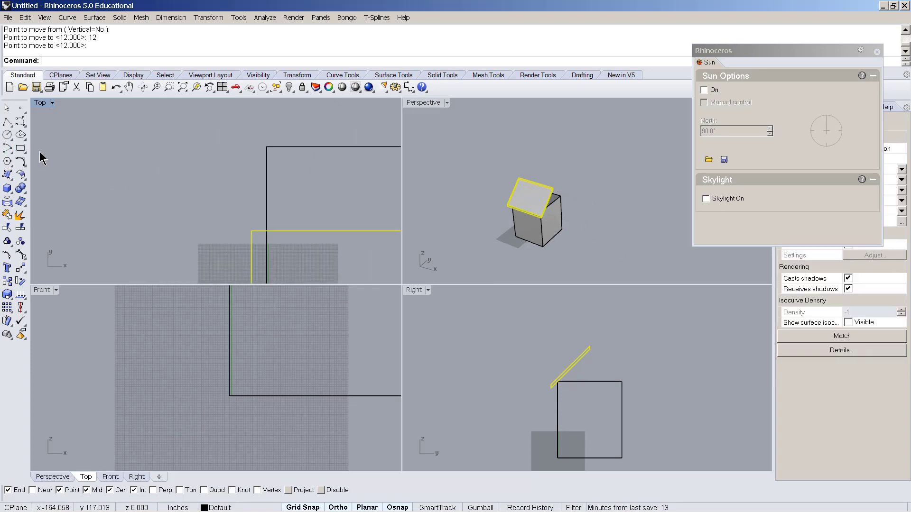
scroll(40, 157, "down", 4)
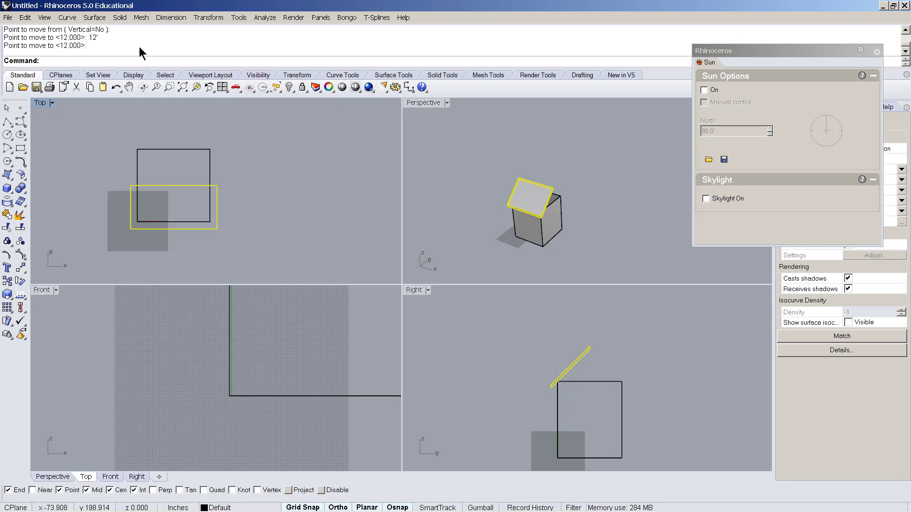
scroll(142, 176, "up", 2)
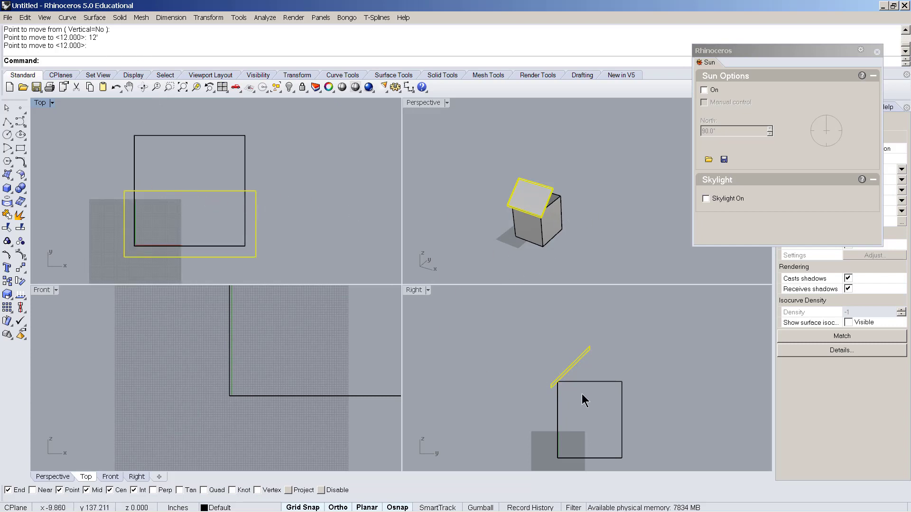
- Mirror the roof slab across the house's midline to create the opposite gable side
left_click(259, 214)
left_click(244, 191)
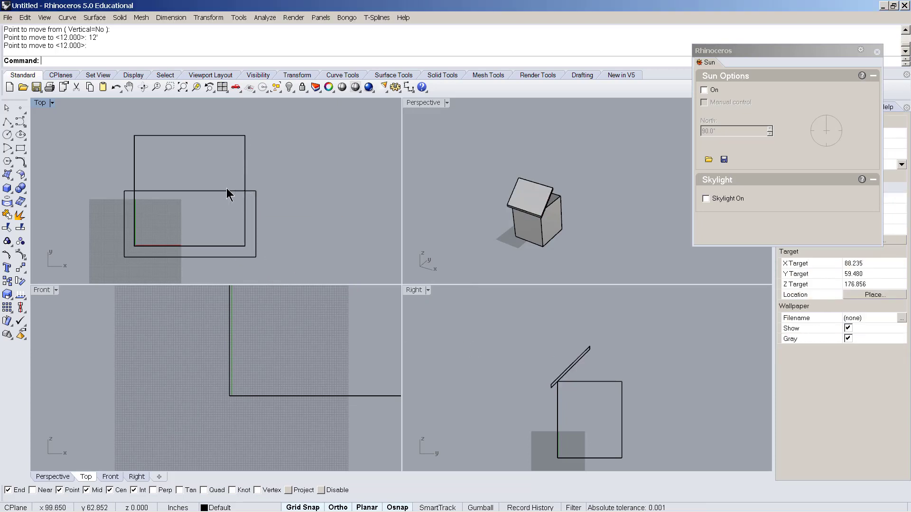
key("Return")
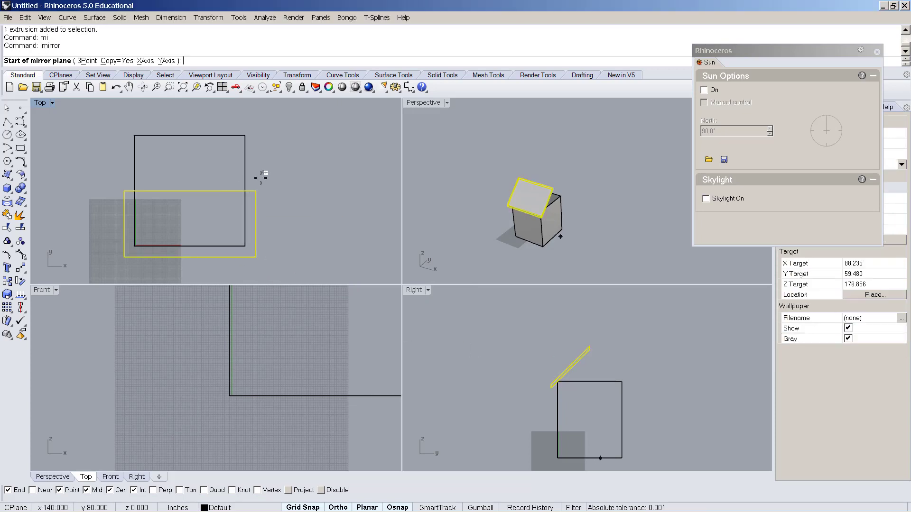
left_click(256, 191)
left_click(291, 190)
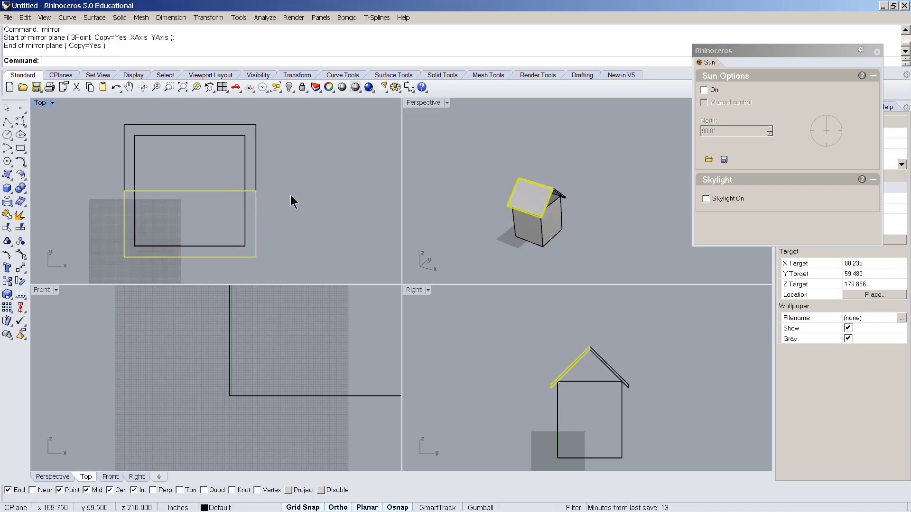
key("Escape")
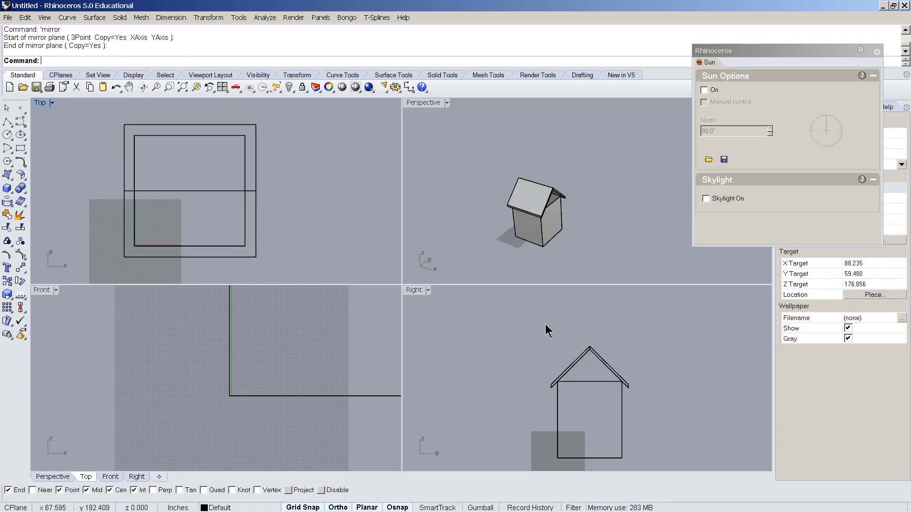
- In the maximized Right view, draw a closed polyline through the two wall-top corners and the roof apex
double_click(409, 290)
scroll(417, 295, "up", 3)
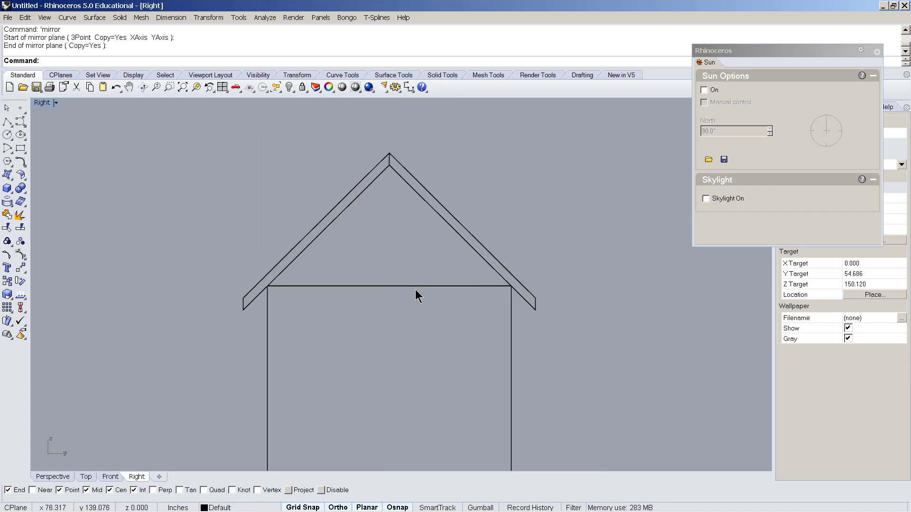
left_click(343, 287)
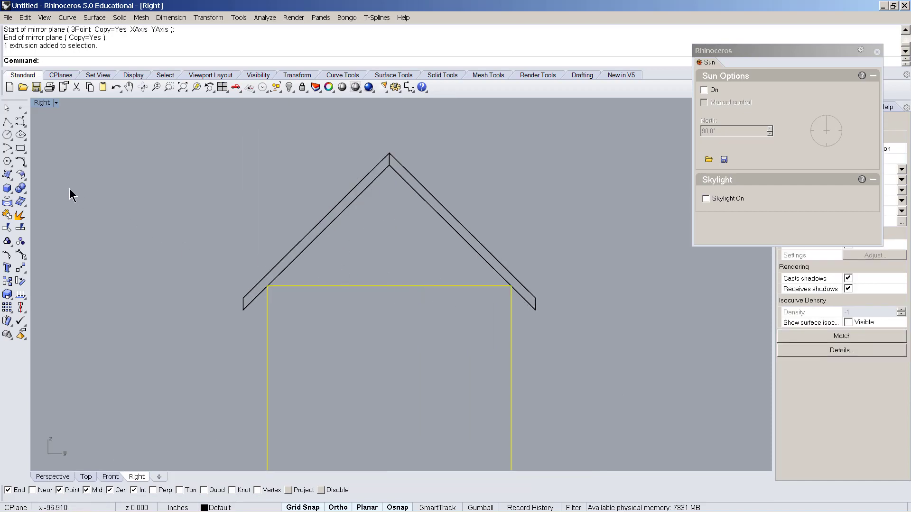
left_click(7, 121)
left_click(267, 287)
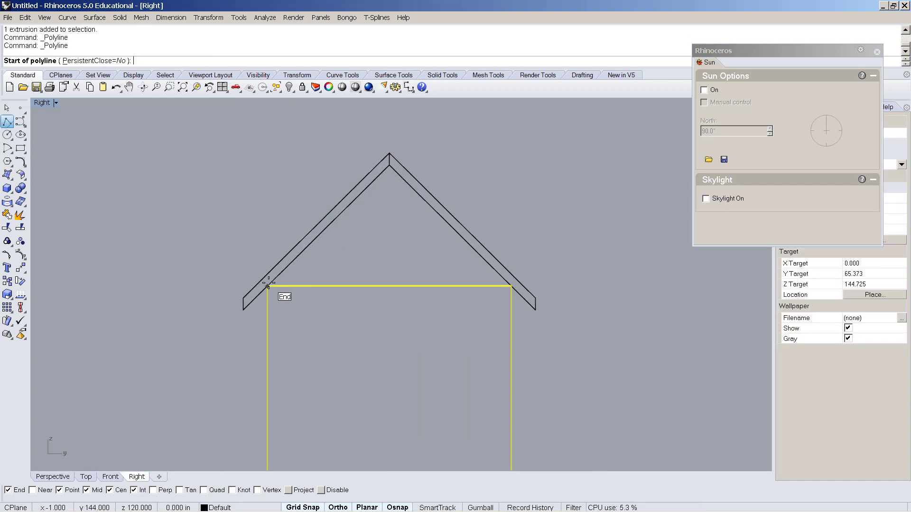
left_click(389, 165)
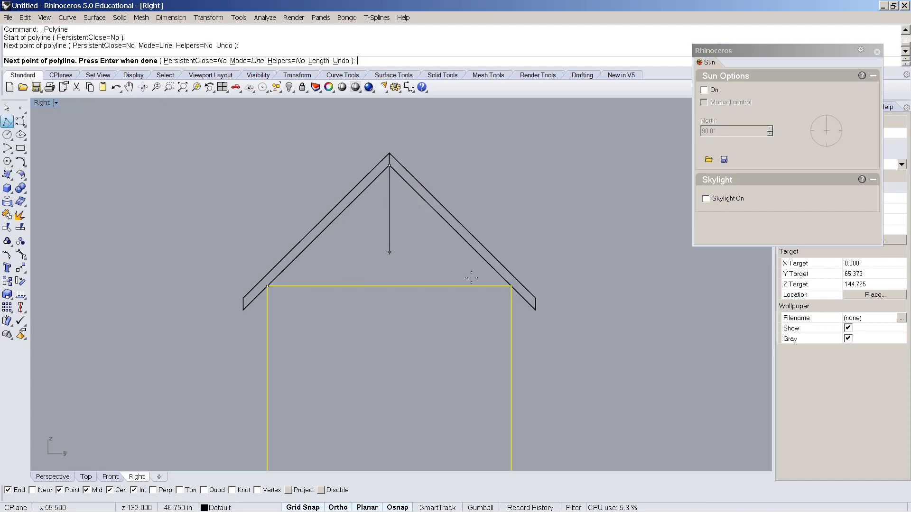
left_click(511, 287)
type("c")
key("Return")
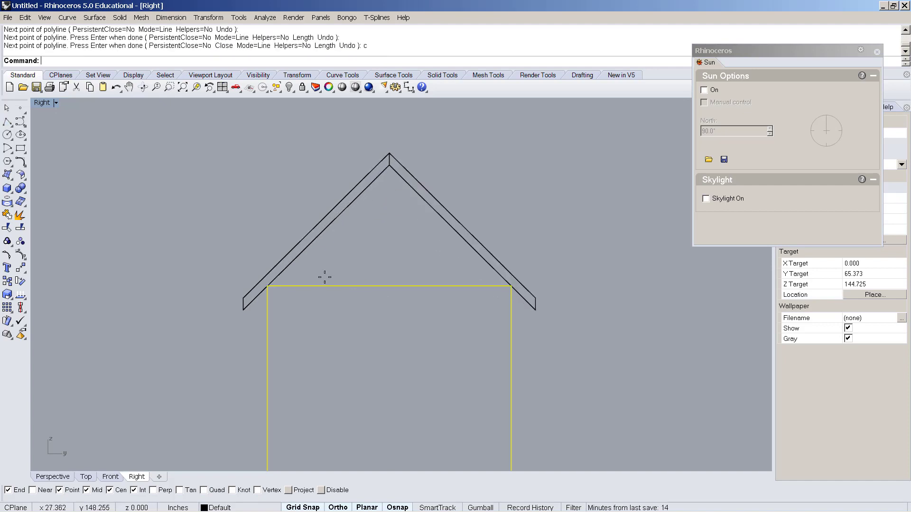
- Select the new triangle and check it in the perspective and side views
left_click(335, 286)
key("Escape")
left_click(336, 286)
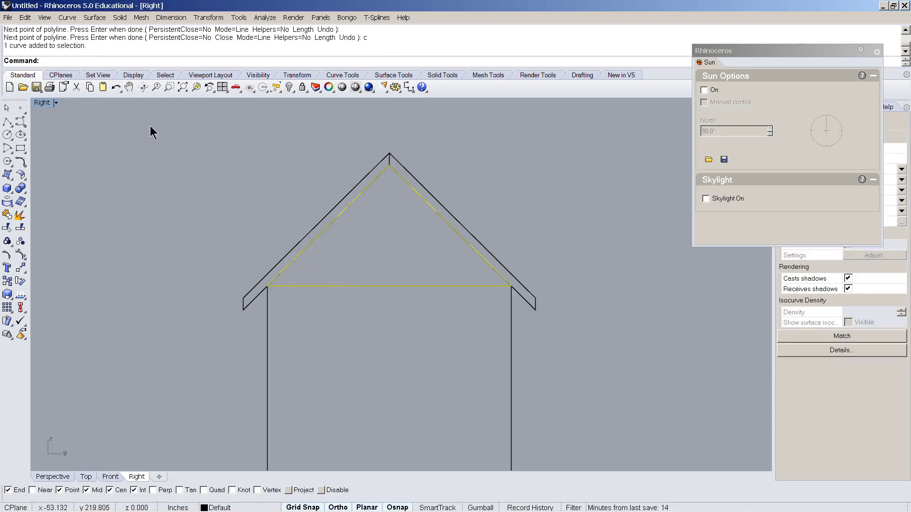
double_click(41, 103)
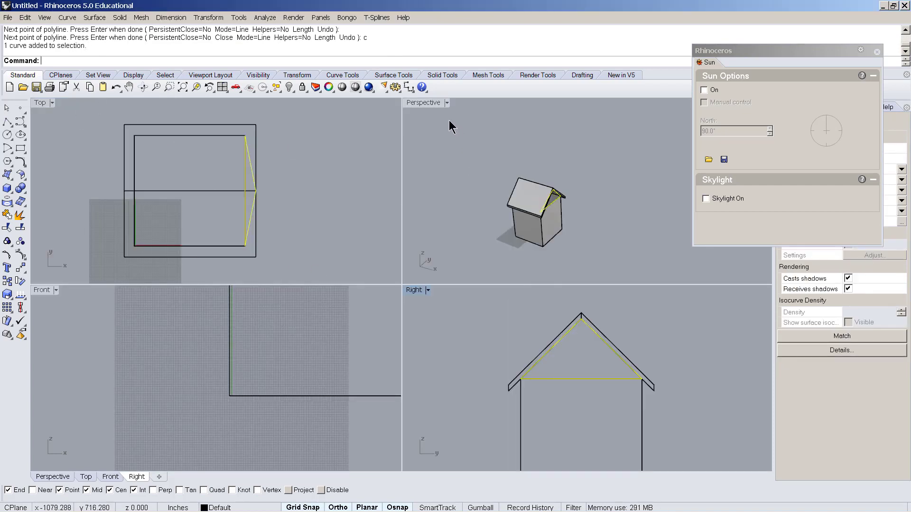
double_click(434, 103)
scroll(338, 301, "up", 10)
middle_click(303, 223)
double_click(50, 103)
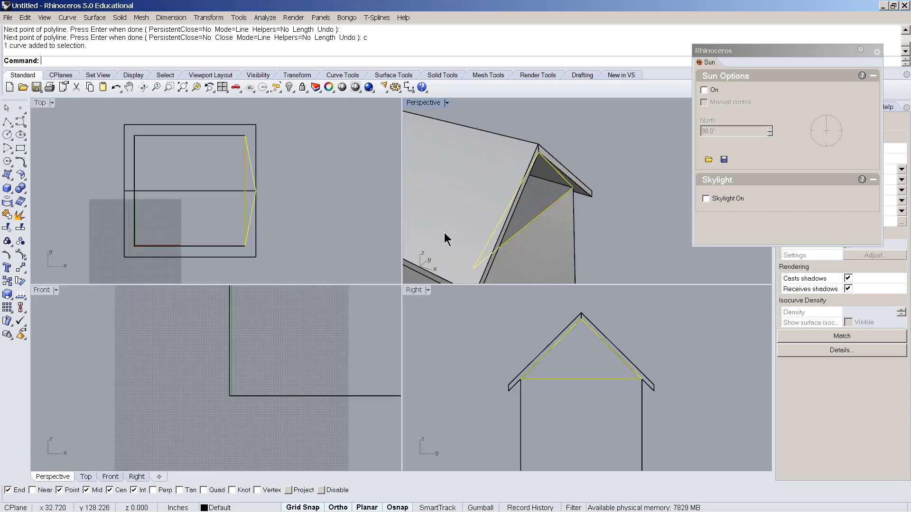
double_click(415, 293)
scroll(415, 291, "down", 3)
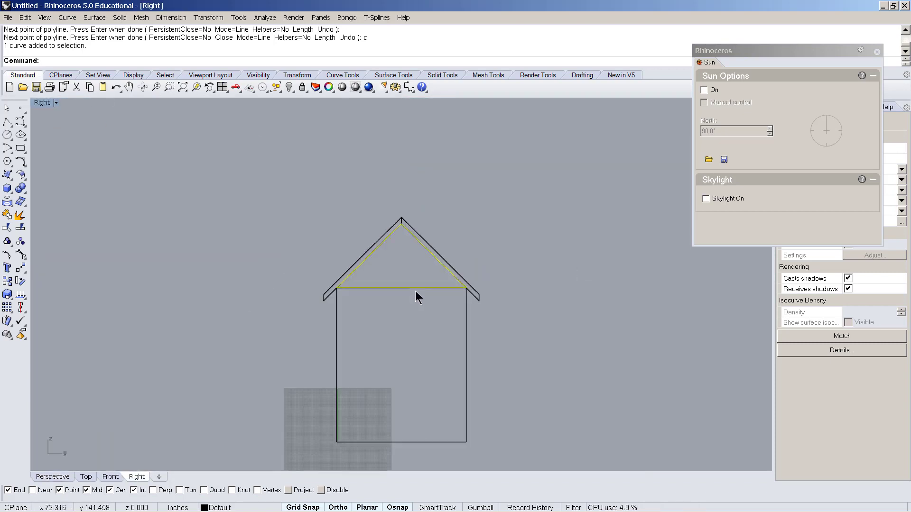
key("BackSpace")
scroll(386, 242, "up", 3)
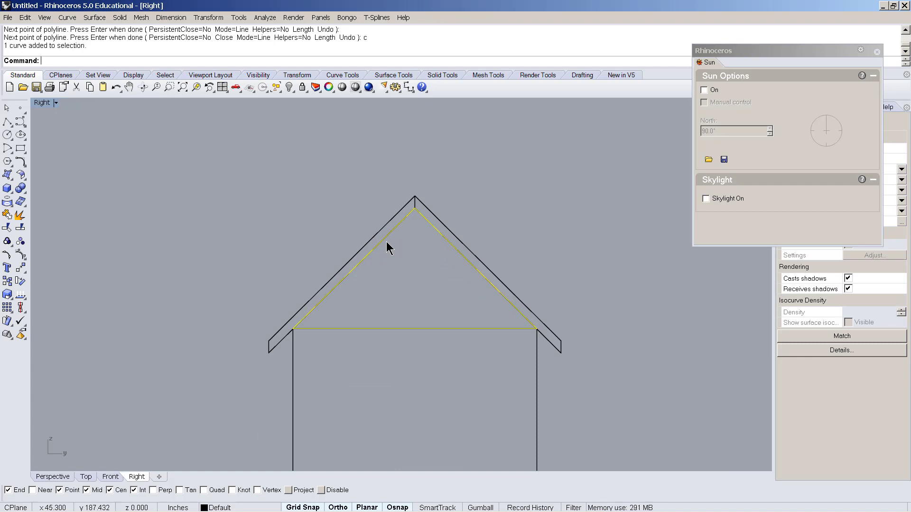
- Project the triangle onto the construction plane with ProjectToCPlane, deleting the original
type("ectToCPlane")
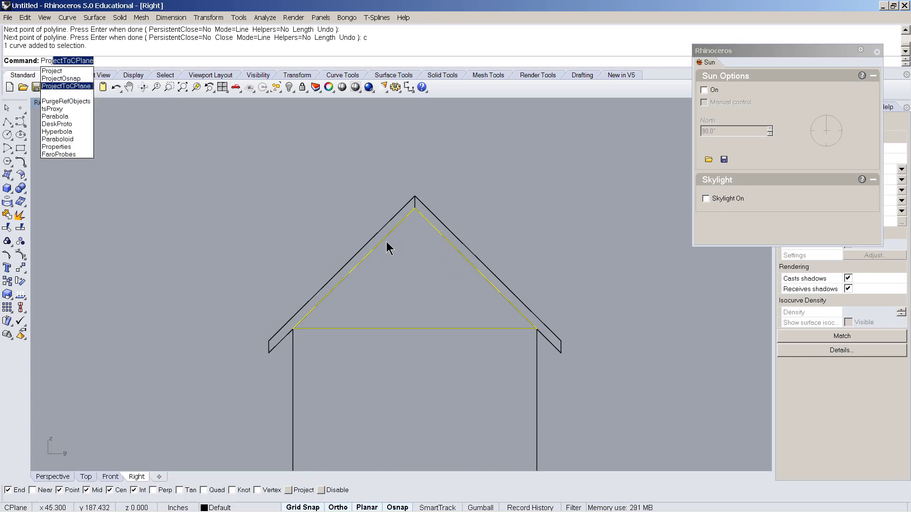
key("Return")
type("y")
key("Return")
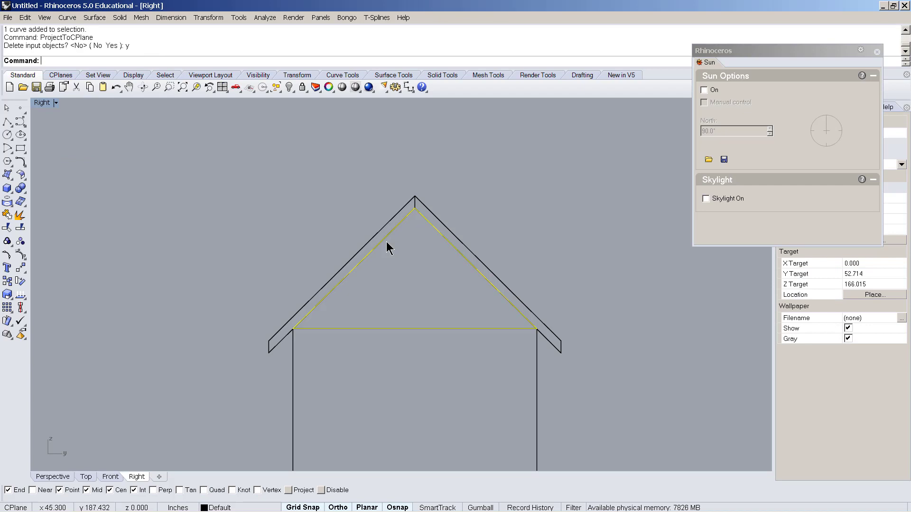
- Move the triangle from its bottom midpoint to the gable end under the roof
type("M")
key("Return")
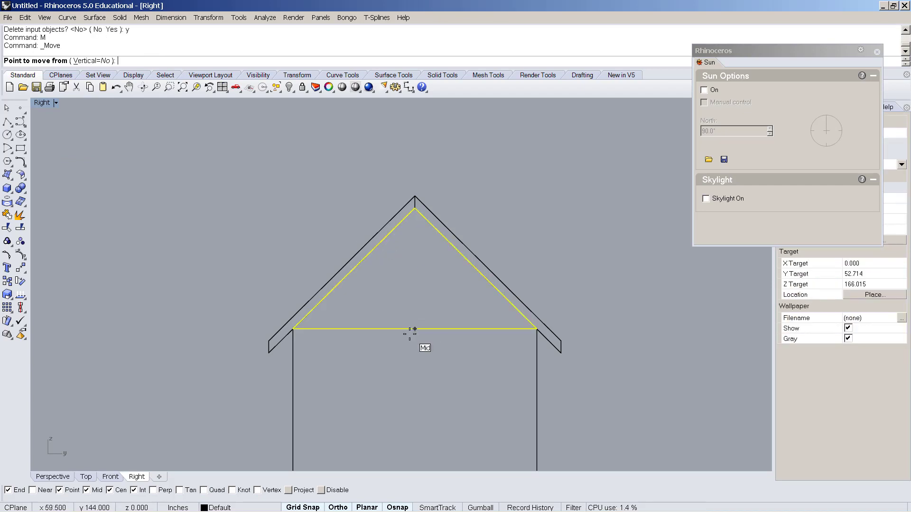
left_click(415, 328)
double_click(41, 102)
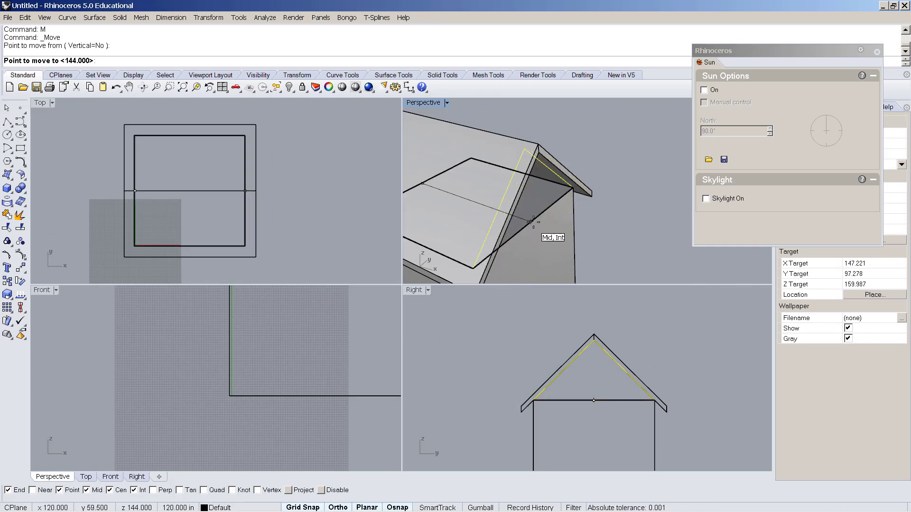
left_click(538, 227)
- Extrude the triangle -10 to form the solid gable
scroll(561, 216, "down", 4)
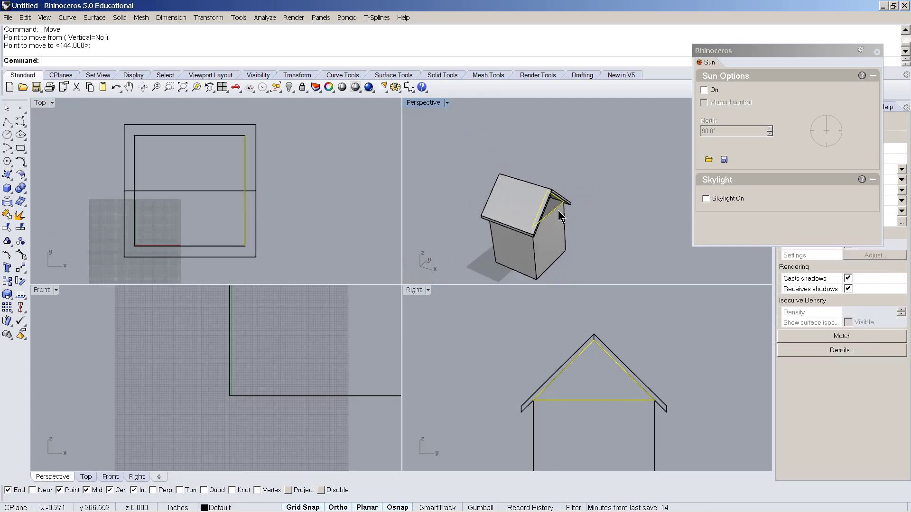
type("p")
key("Return")
scroll(489, 232, "up", 5)
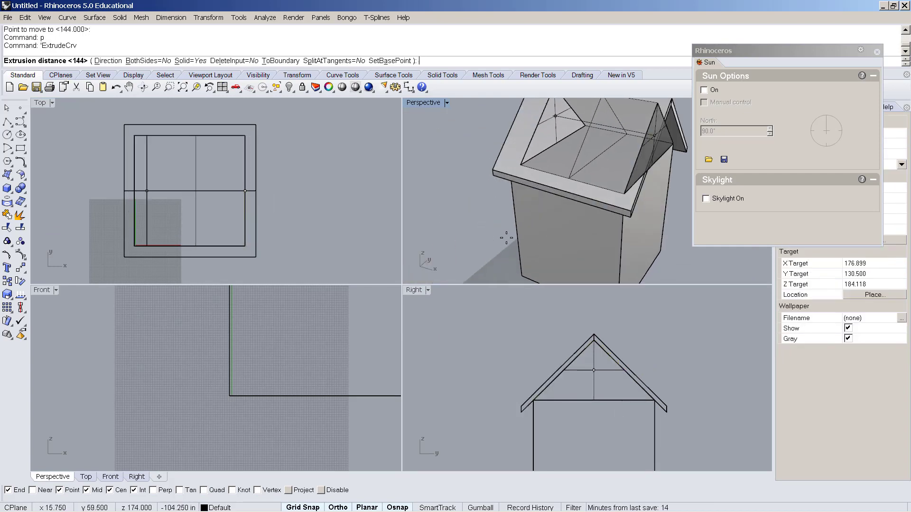
scroll(510, 223, "down", 3)
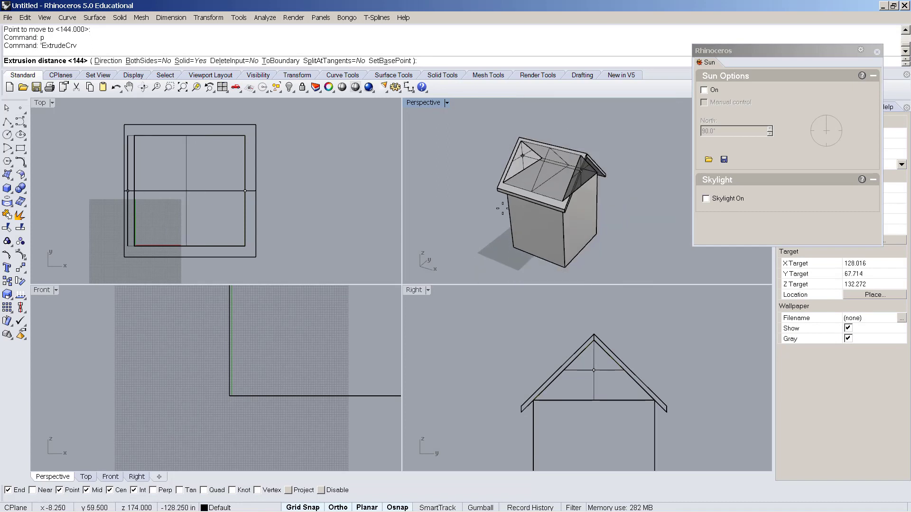
type("-10")
key("Return")
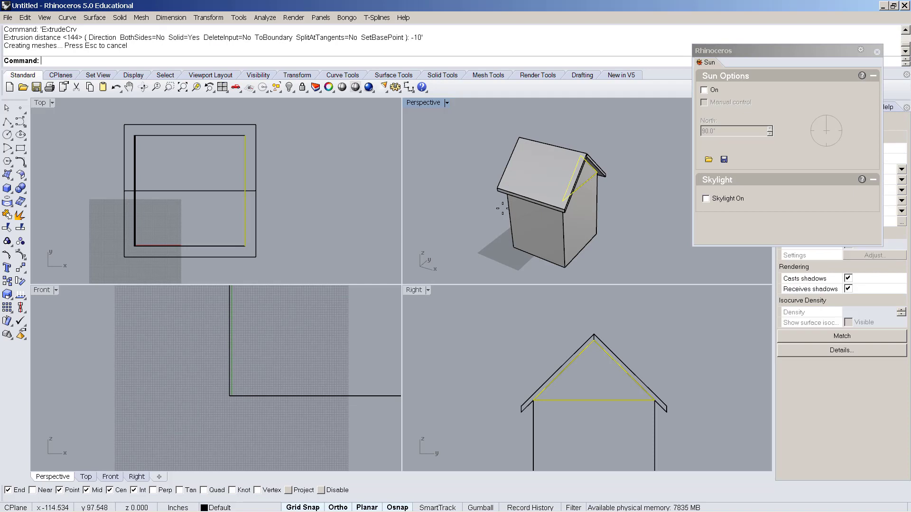
key("Escape")
scroll(613, 203, "up", 3)
middle_click(613, 204)
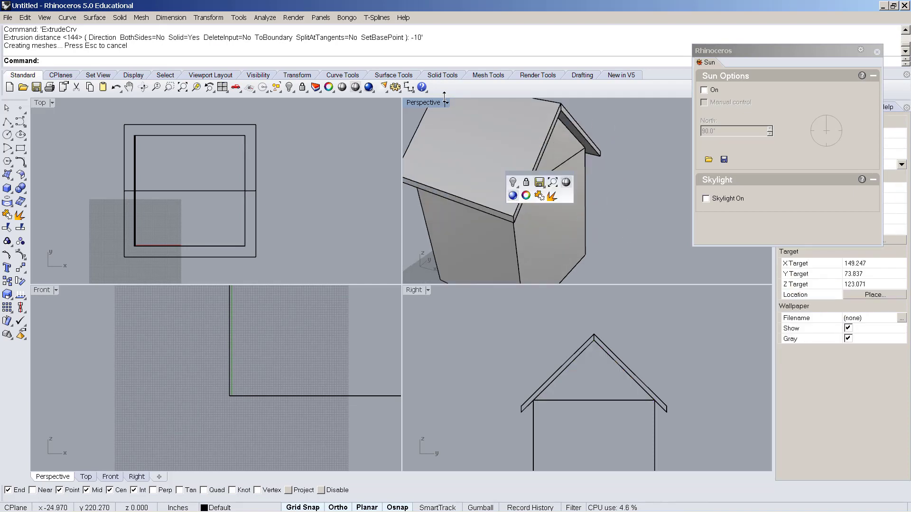
- Frame the whole shaded house in a maximized Perspective view, then bring up Save with Ctrl+S
double_click(423, 103)
scroll(403, 230, "down", 5)
right_click_drag(402, 230, 480, 275)
scroll(457, 248, "down", 2)
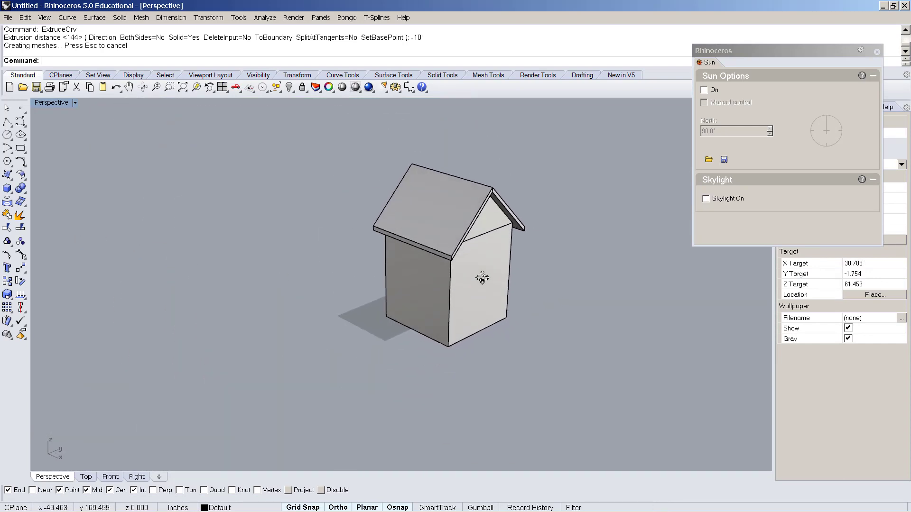
key("ctrl+s")
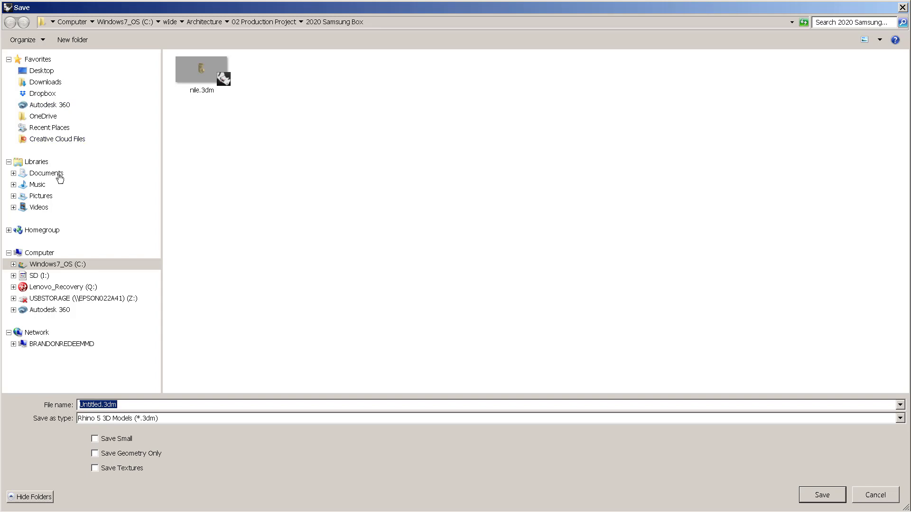
- Save the model as house-1 in the Documents library
left_click(47, 173)
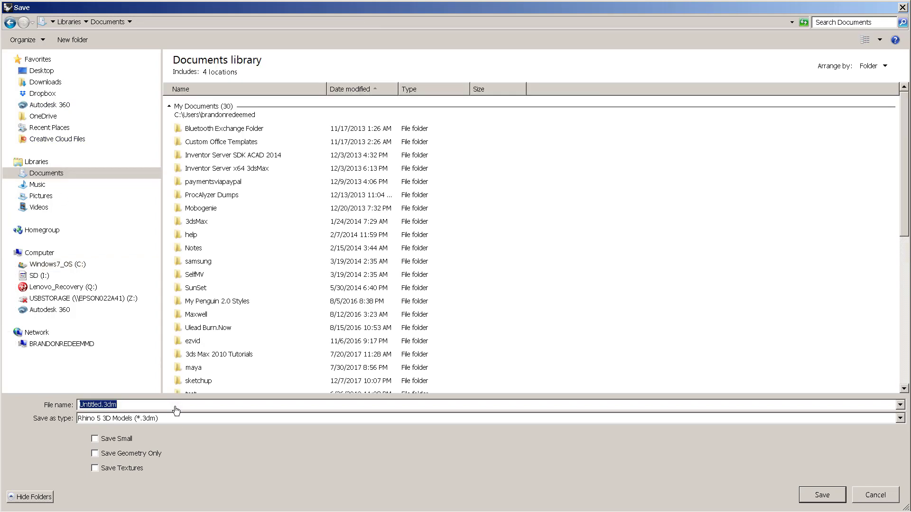
type("house-1")
key("Return")
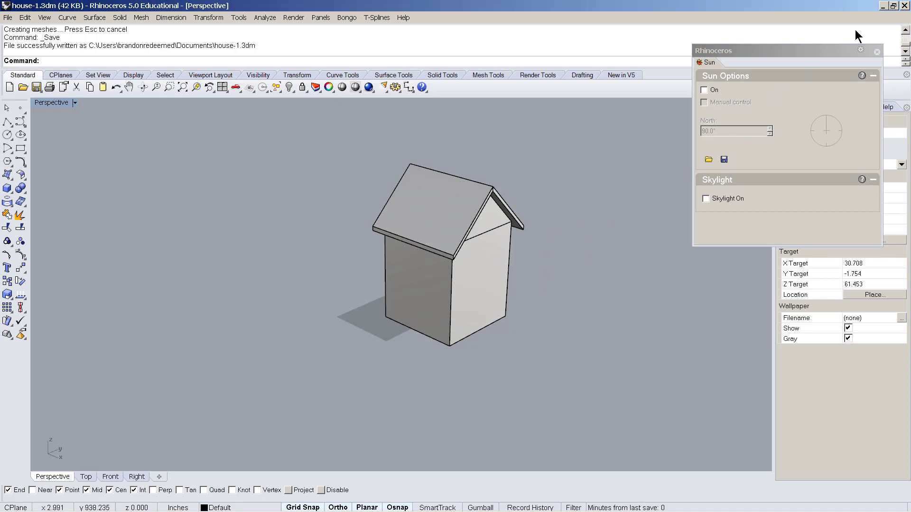
- Minimize Rhino and bring up the Revit Home page from the taskbar
left_click(883, 6)
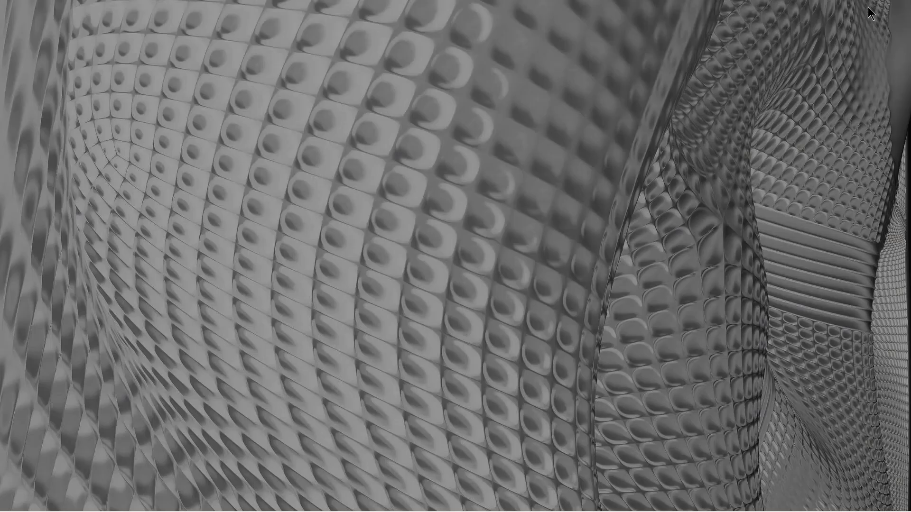
left_click(439, 499)
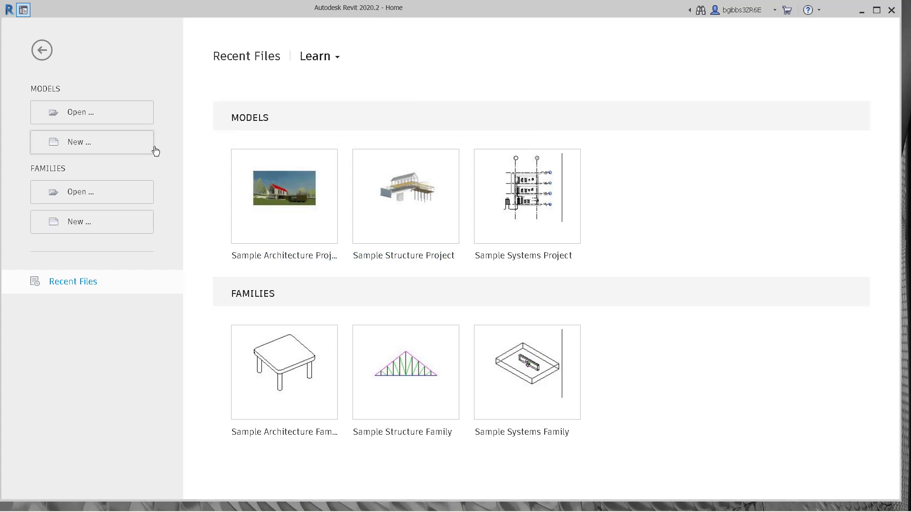
- Create a new project from the Architectural Template
left_click(79, 141)
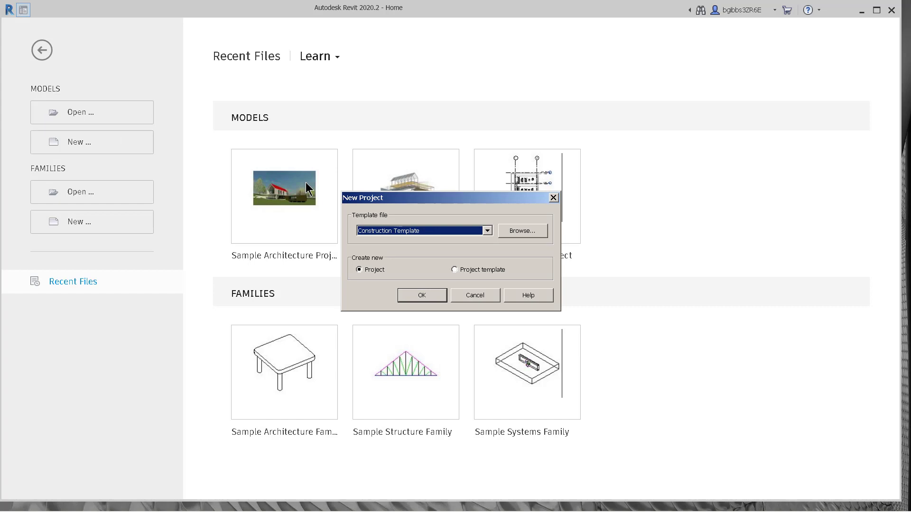
left_click(487, 230)
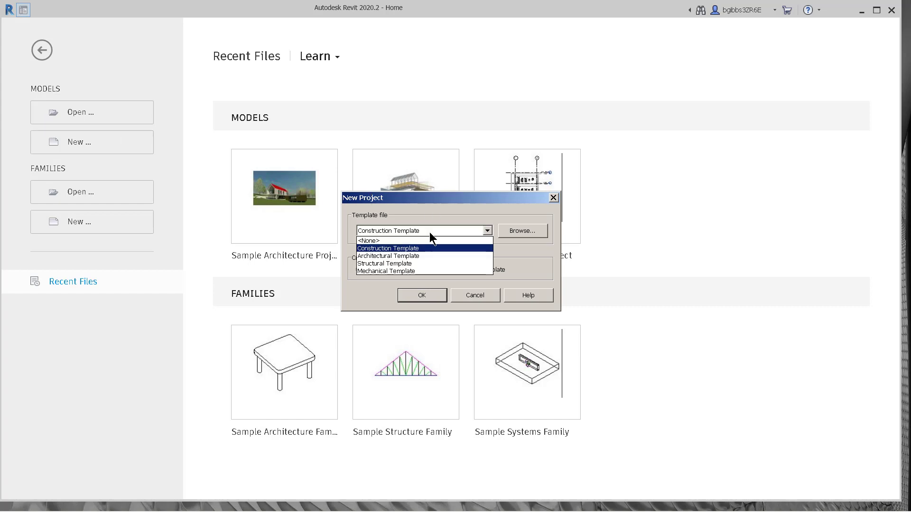
left_click(417, 256)
left_click(422, 295)
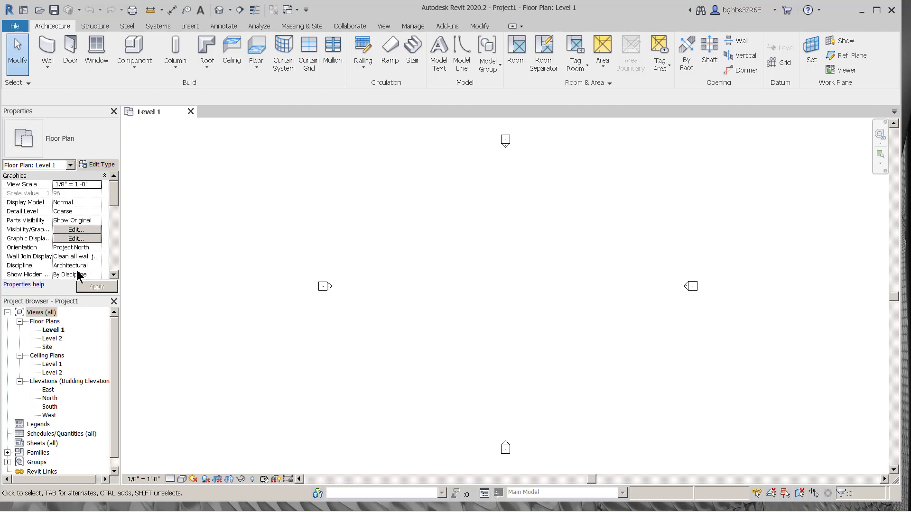
- Start a wall on the Level 1 plan, then abandon the first attempt
scroll(294, 320, "down", 3)
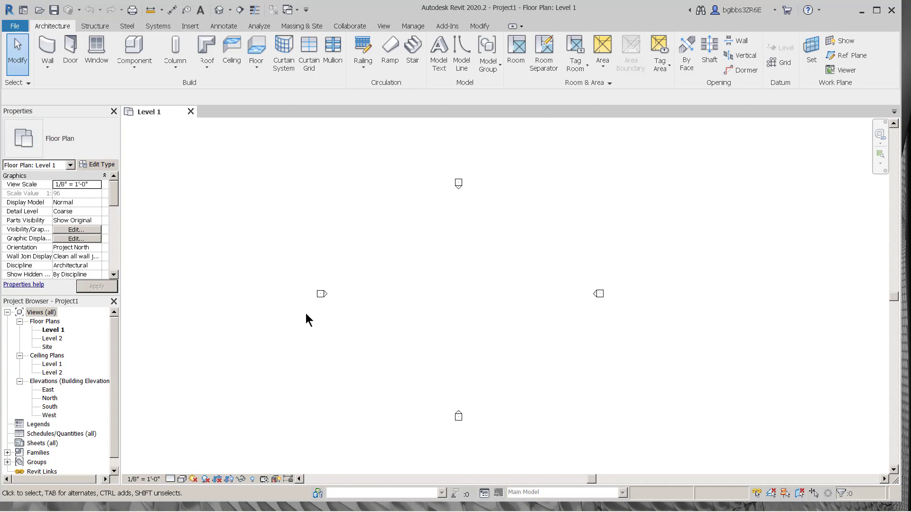
scroll(419, 302, "up", 4)
scroll(289, 226, "down", 1)
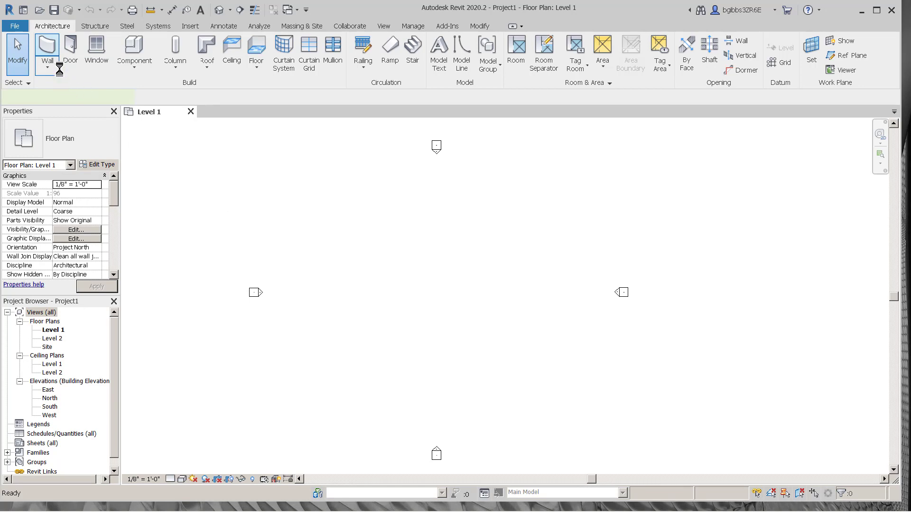
left_click(47, 50)
scroll(385, 306, "up", 2)
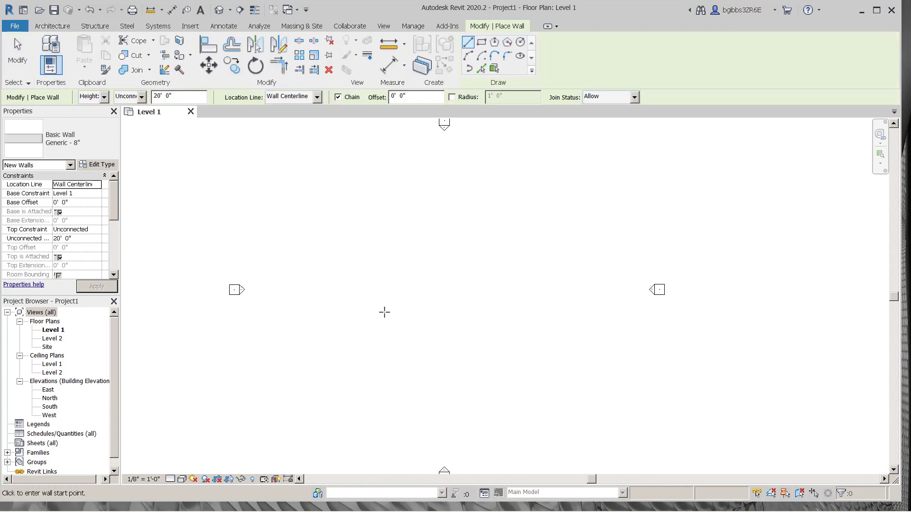
scroll(382, 311, "down", 3)
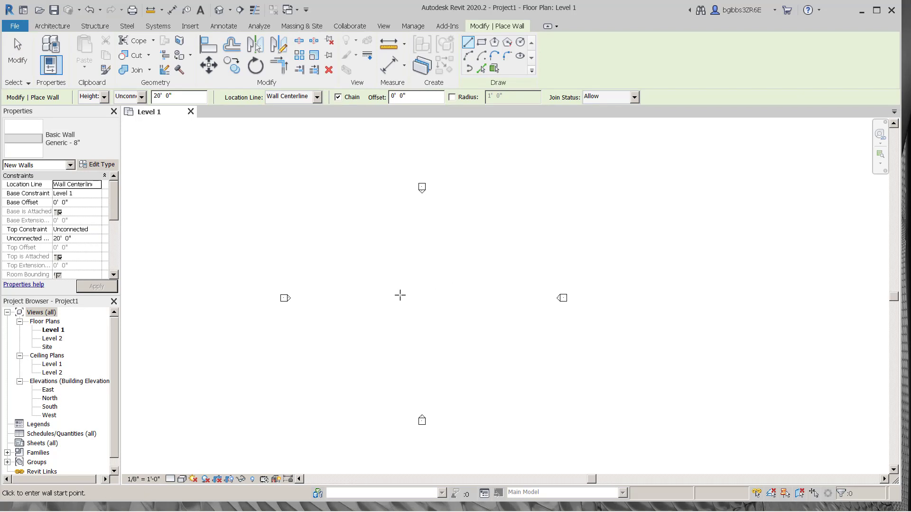
scroll(400, 296, "up", 1)
scroll(371, 308, "up", 1)
scroll(470, 252, "down", 2)
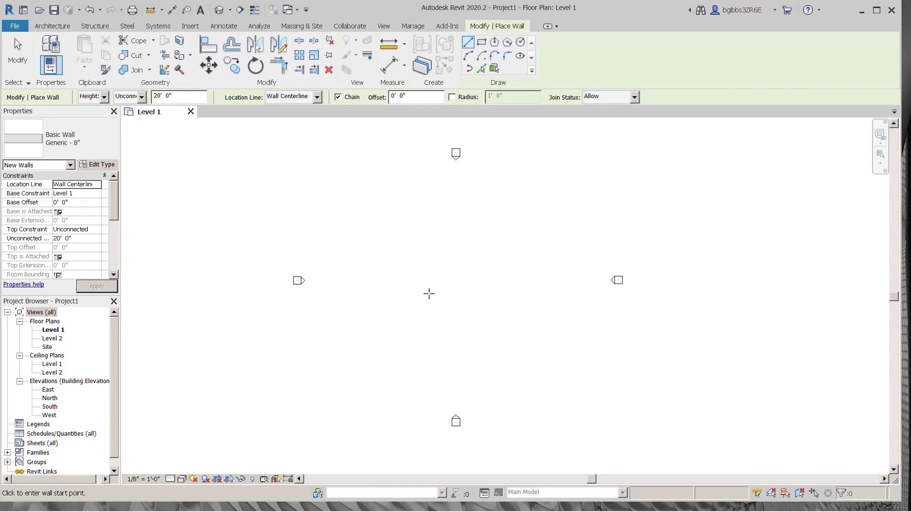
left_click(405, 302)
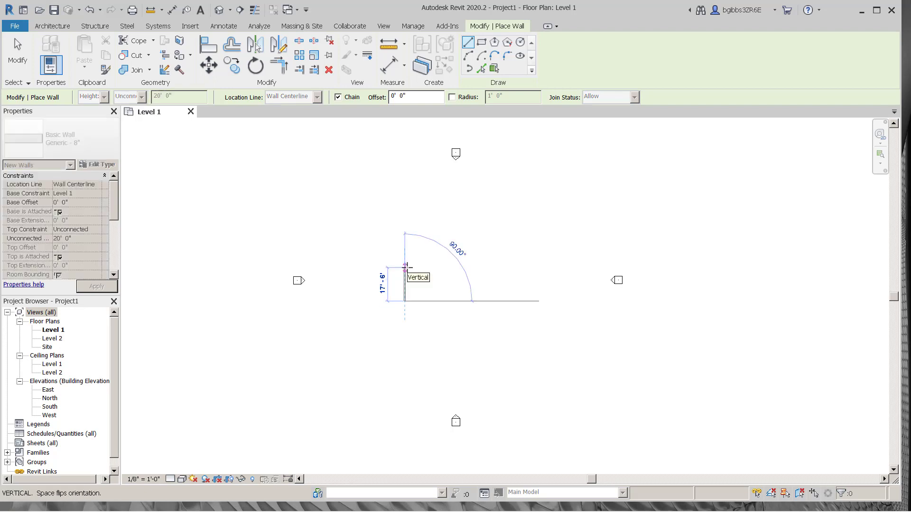
type("16")
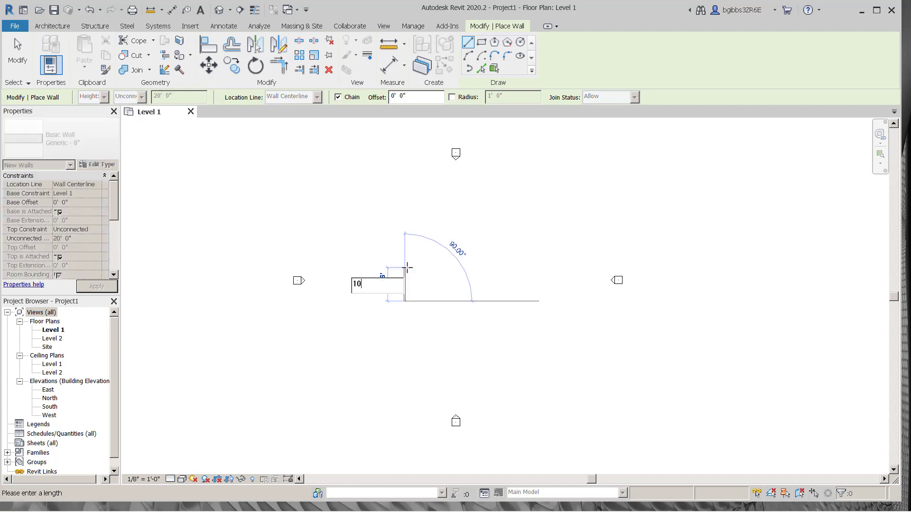
key("Escape")
key("Escape")
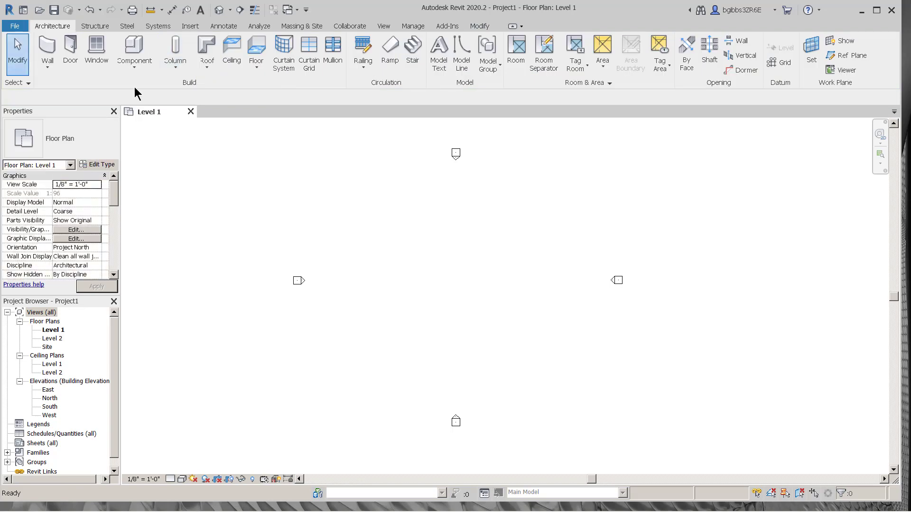
- Draw three 10' walls from a new corner and close the square at the start
scroll(289, 246, "up", 1)
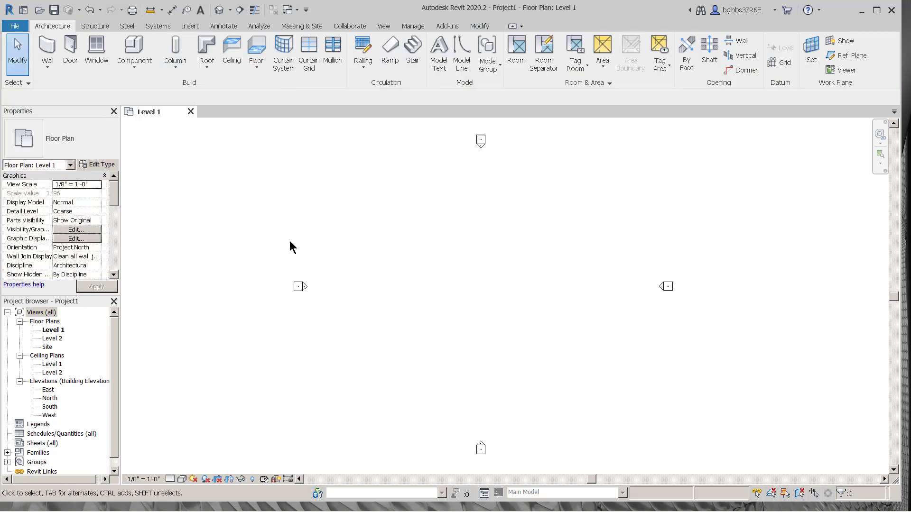
left_click(47, 47)
left_click(432, 335)
scroll(432, 295, "up", 3)
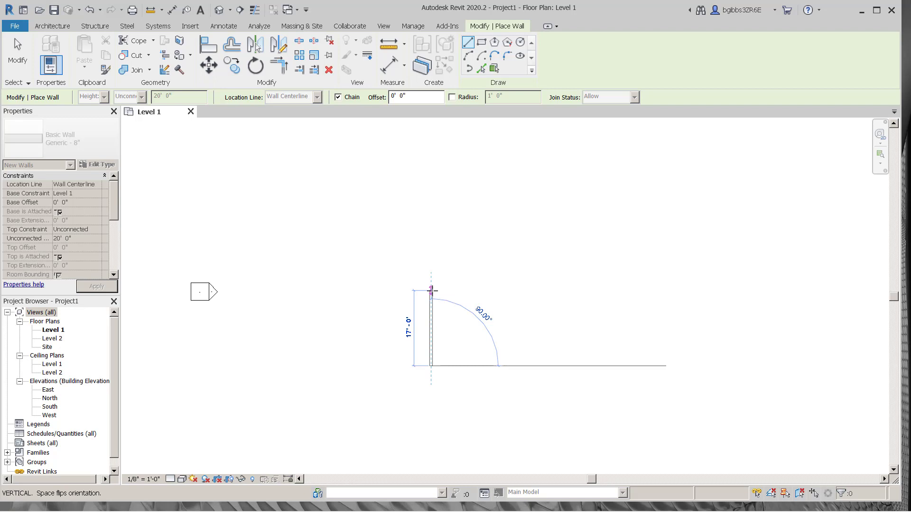
type("10'")
key("Return")
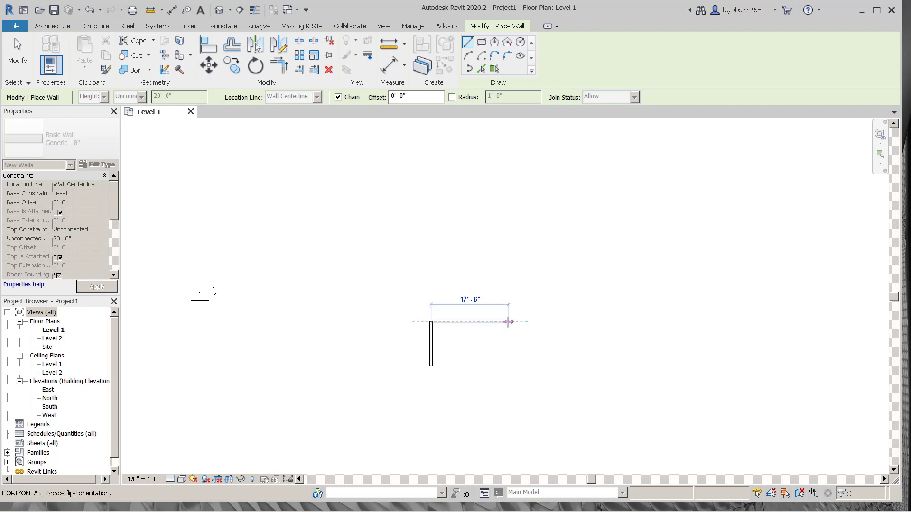
type("1")
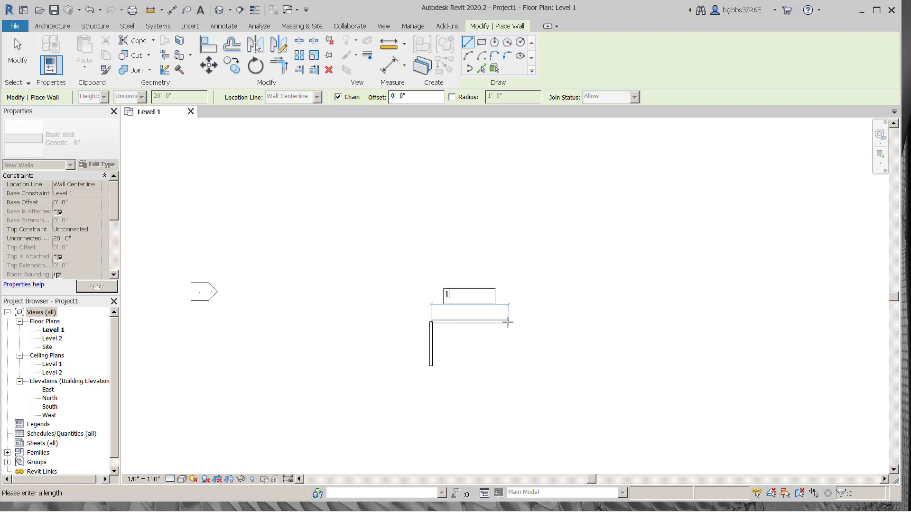
type("0'")
key("Return")
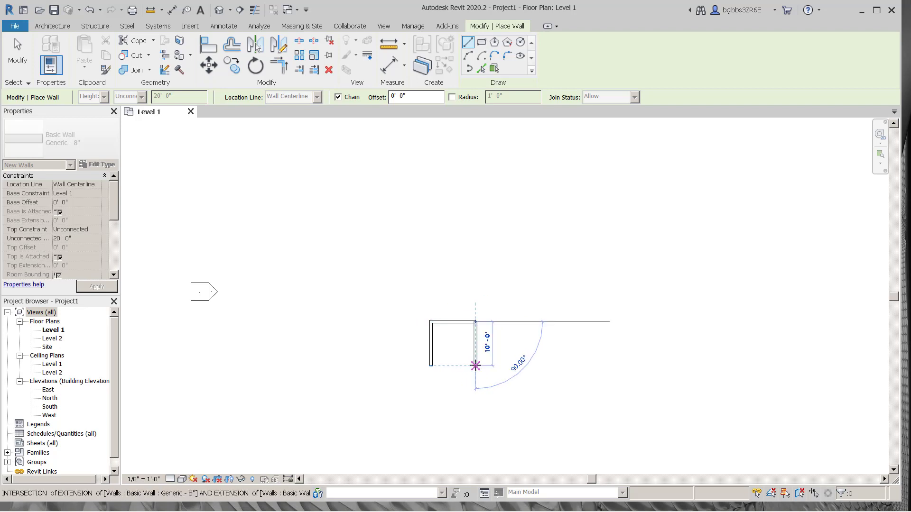
type("10")
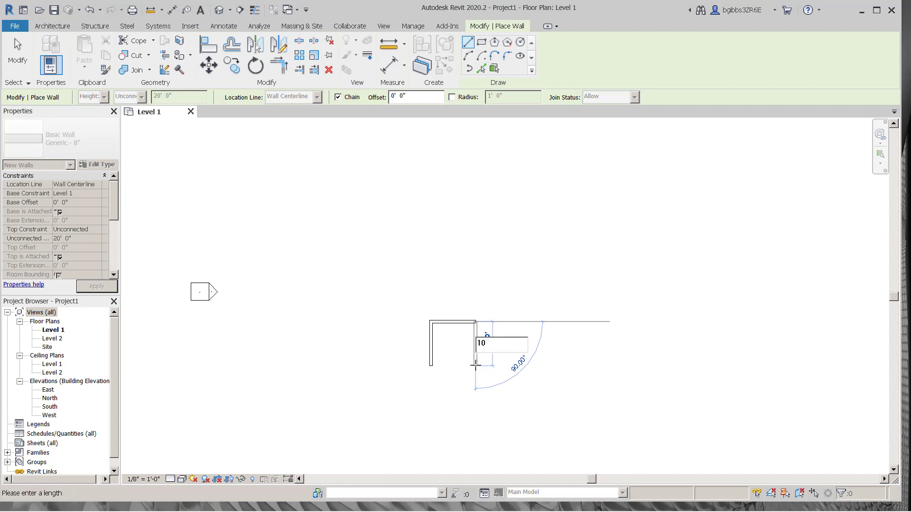
key("Return")
scroll(427, 366, "up", 3)
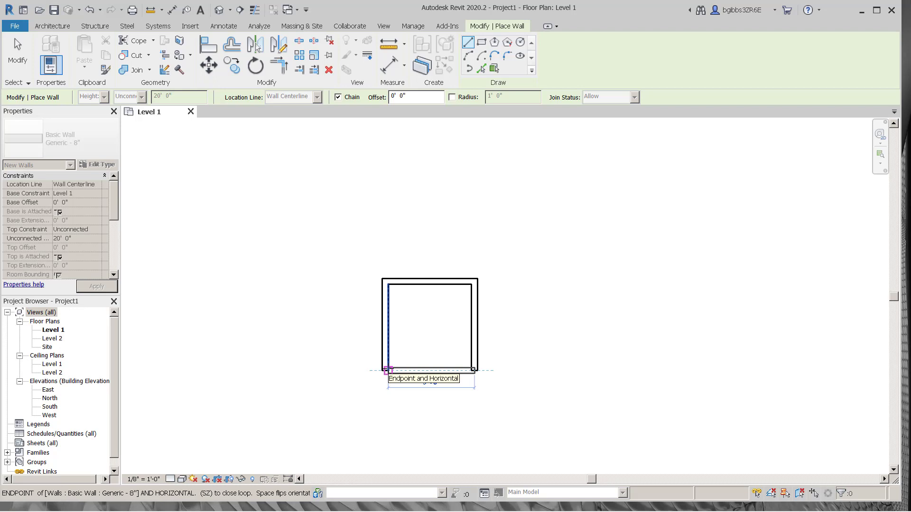
left_click(388, 371)
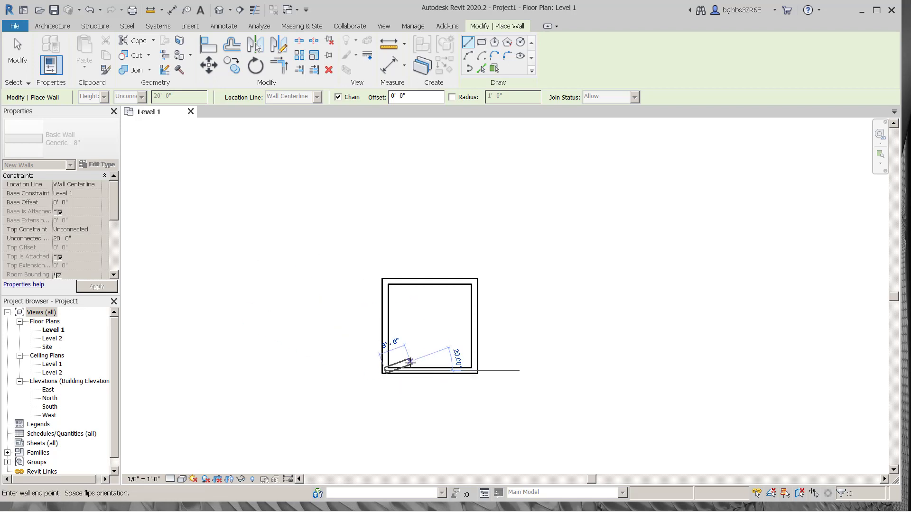
key("Escape")
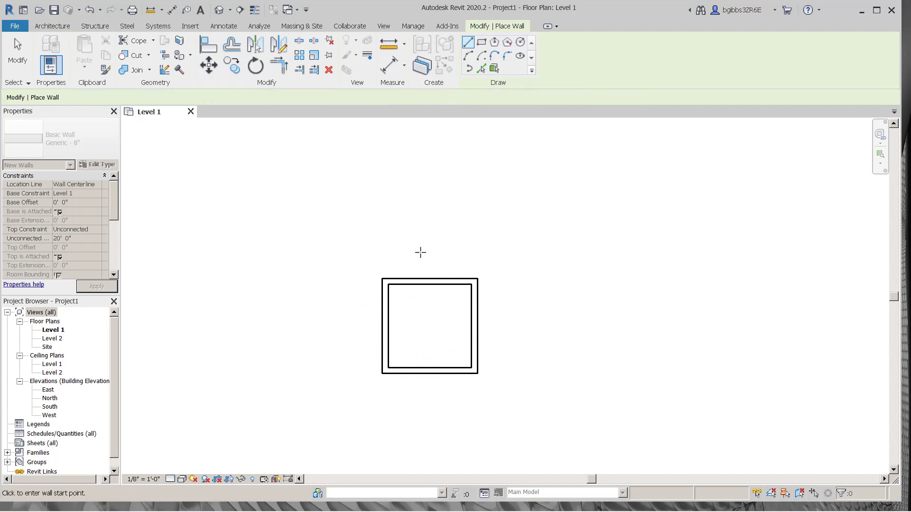
scroll(384, 326, "up", 2)
scroll(372, 270, "down", 2)
key("Escape")
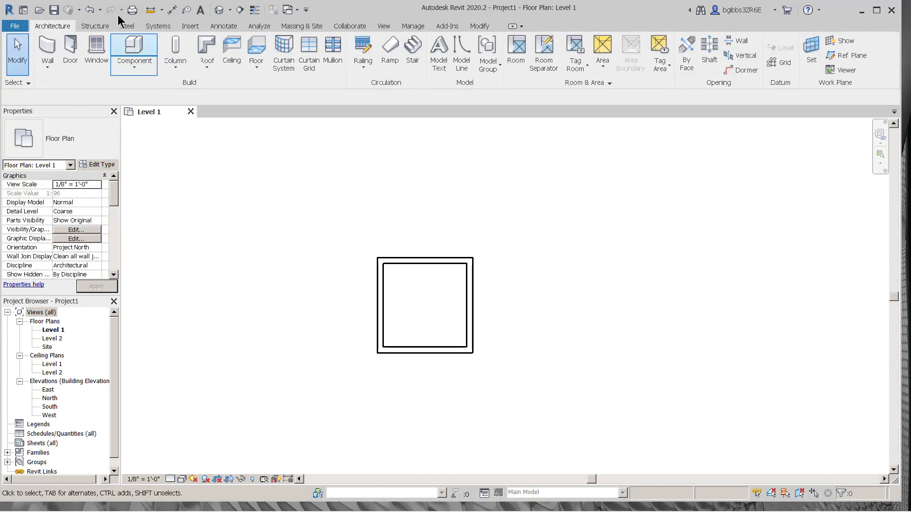
- Open the default 3D view and window-select all four walls
left_click(219, 10)
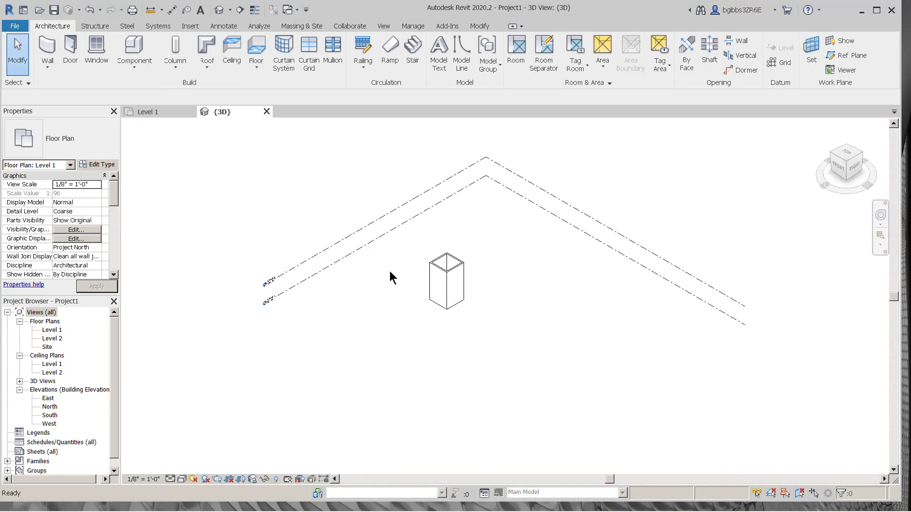
scroll(444, 278, "up", 5)
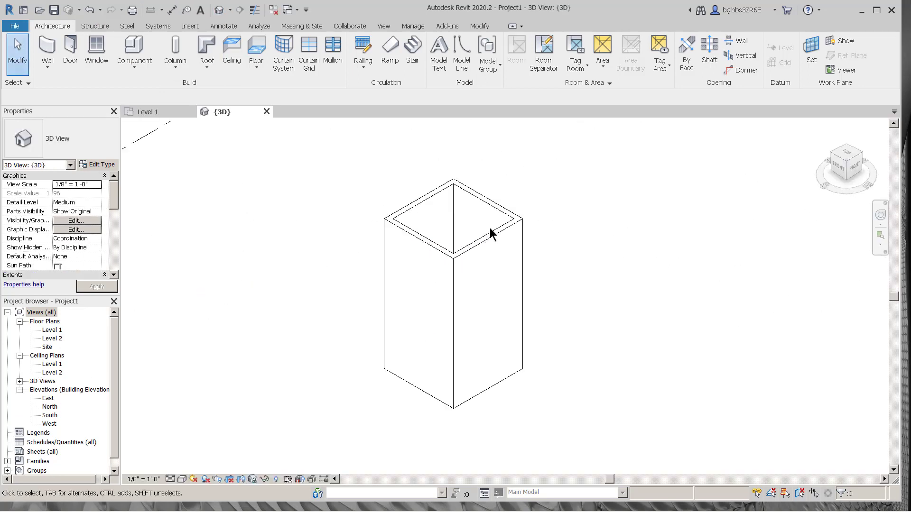
scroll(489, 195, "down", 2)
left_click_drag(527, 194, 378, 367)
scroll(450, 269, "up", 1)
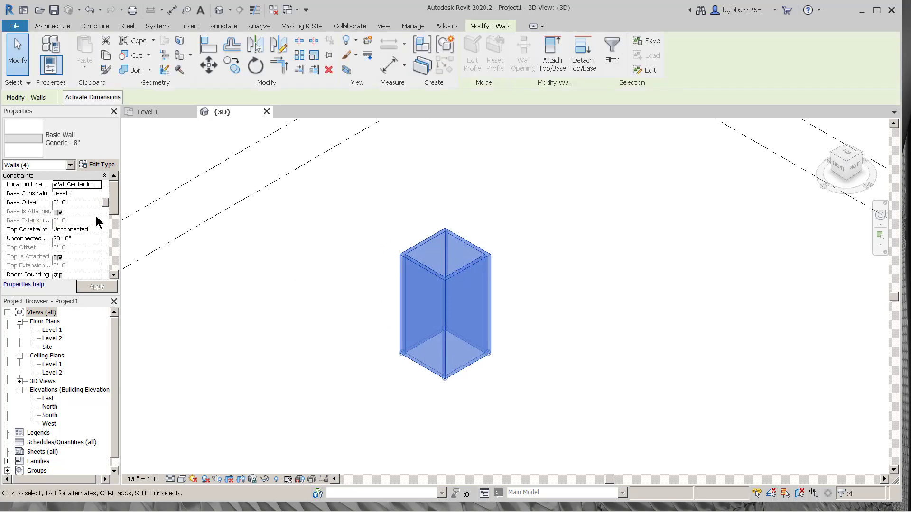
- Set the walls' Unconnected Height to 12' and apply it
left_click(82, 237)
key("End")
left_click(81, 240)
type("12")
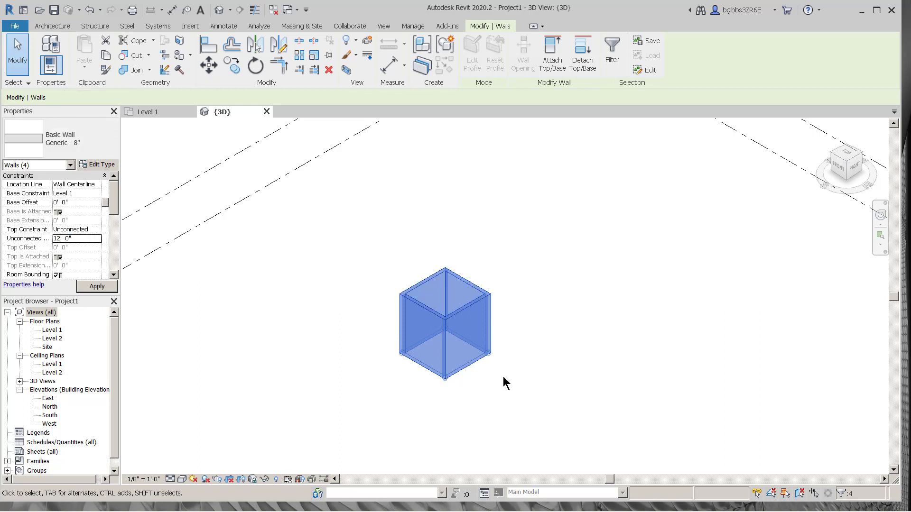
left_click(504, 383)
scroll(437, 303, "up", 5)
scroll(391, 200, "down", 2)
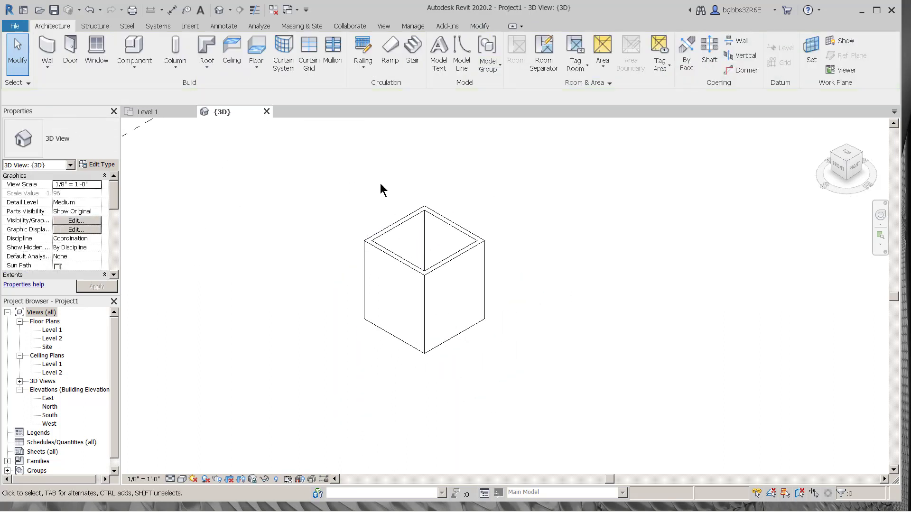
- Start a footprint roof on Level 2, sketching in the Level 1 plan with Pick Walls
left_click(207, 47)
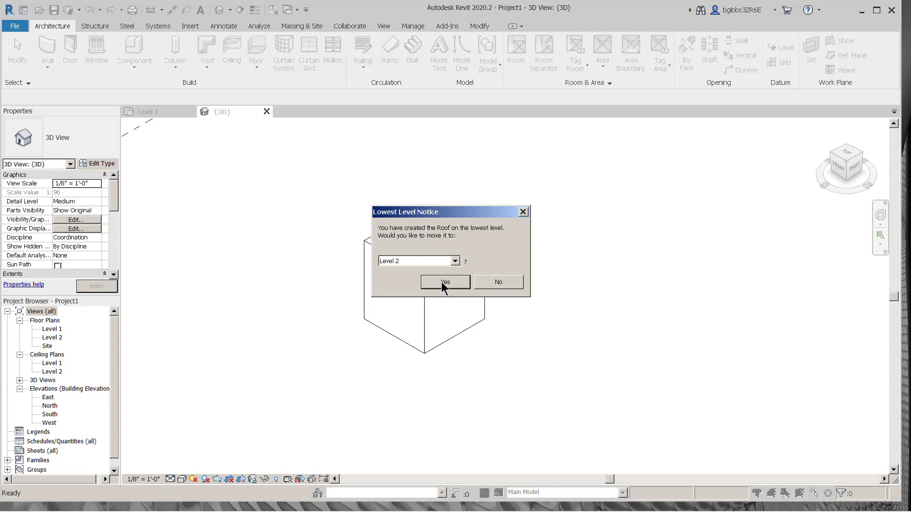
left_click(442, 282)
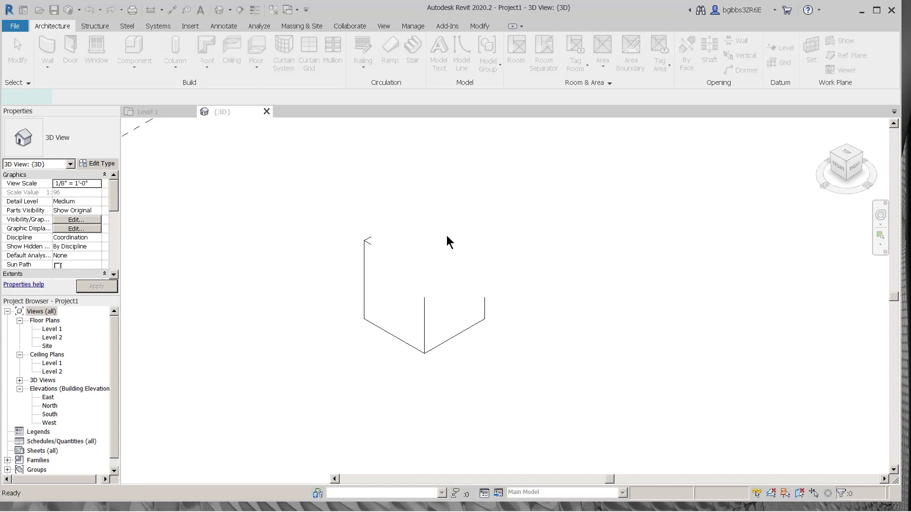
left_click(154, 113)
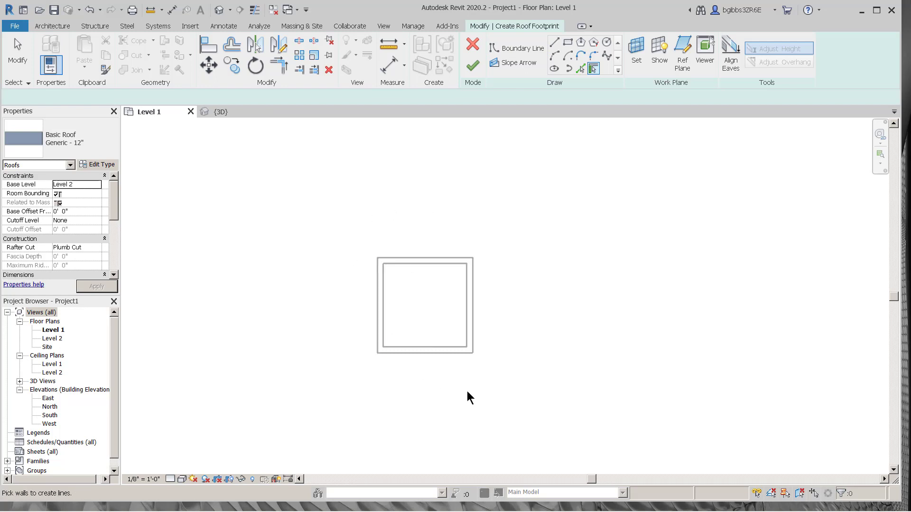
scroll(457, 371, "up", 1)
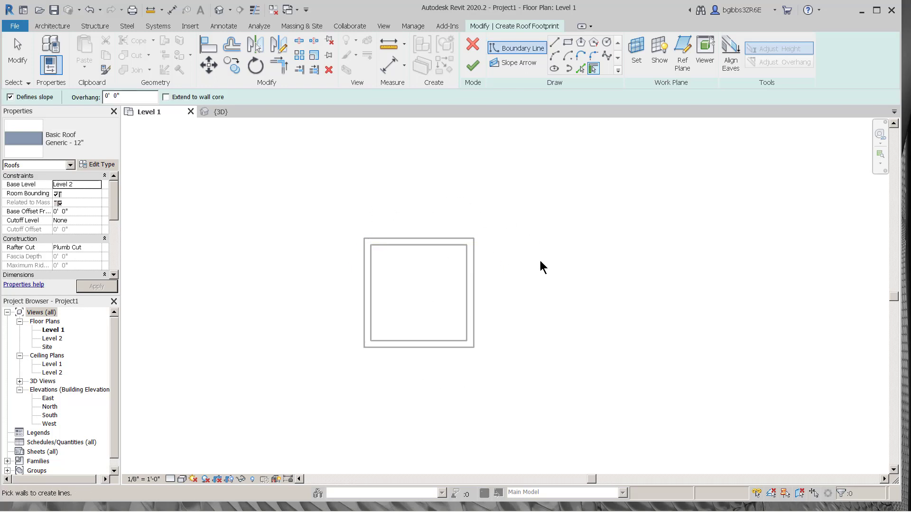
left_click(569, 44)
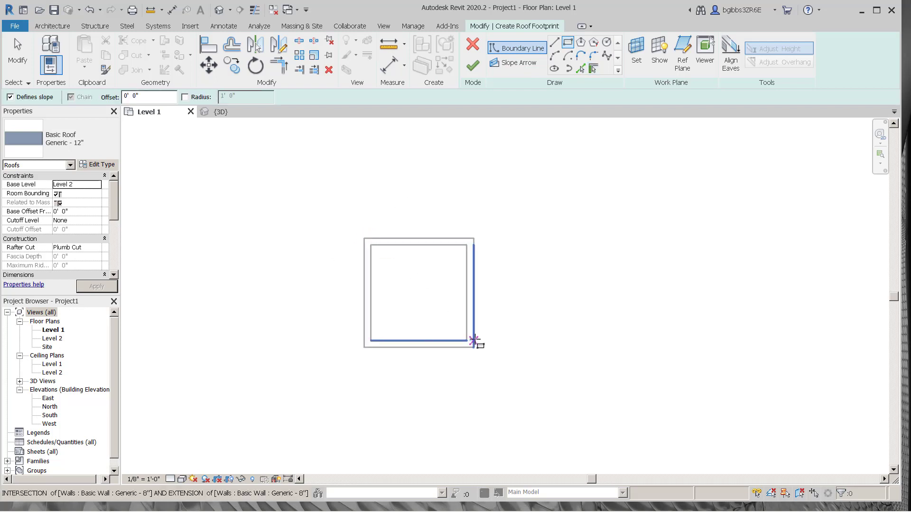
left_click(593, 69)
scroll(432, 309, "up", 2)
- Pick the top, left, right and bottom walls as the roof footprint boundary
left_click(398, 207)
left_click(338, 234)
left_click(495, 301)
left_click(489, 369)
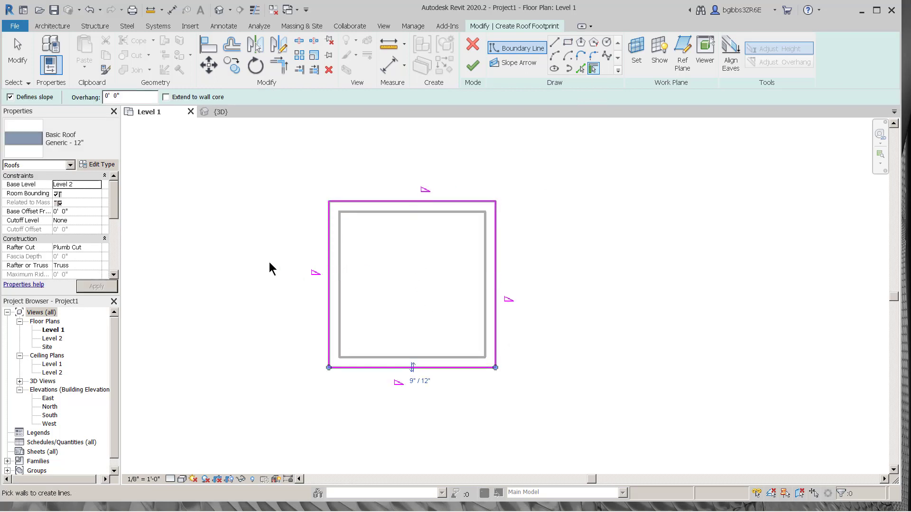
scroll(269, 262, "down", 1)
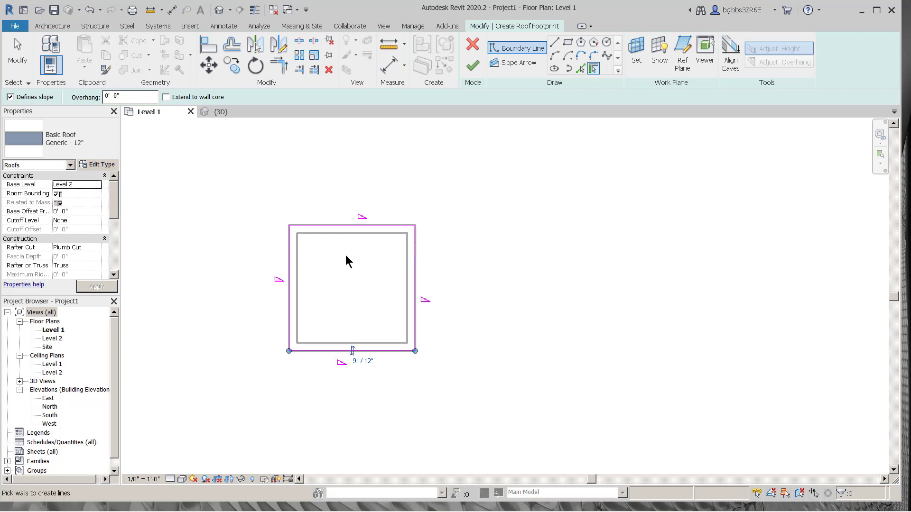
scroll(352, 256, "down", 1)
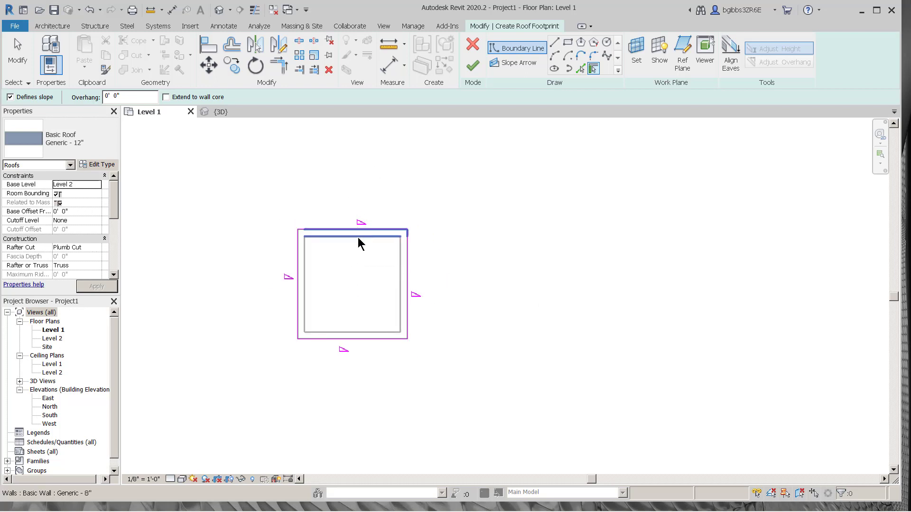
scroll(415, 270, "up", 1)
scroll(414, 287, "down", 1)
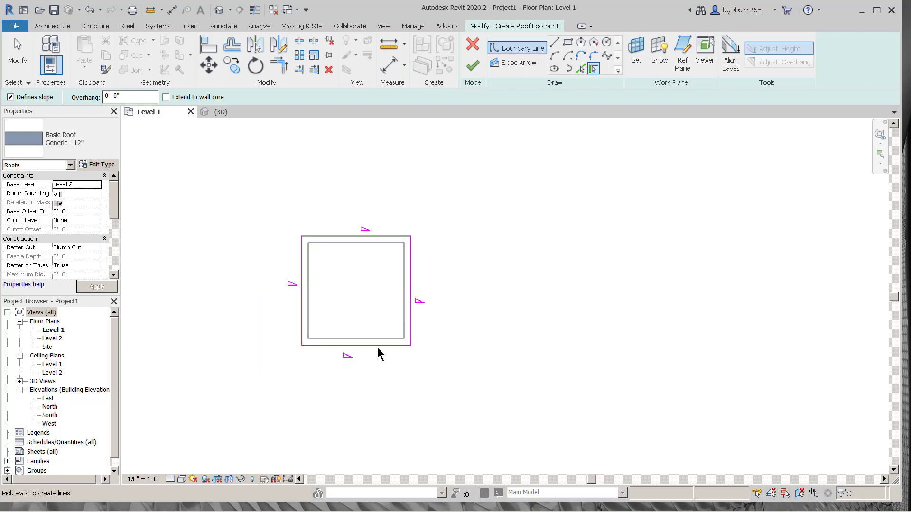
scroll(396, 275, "up", 1)
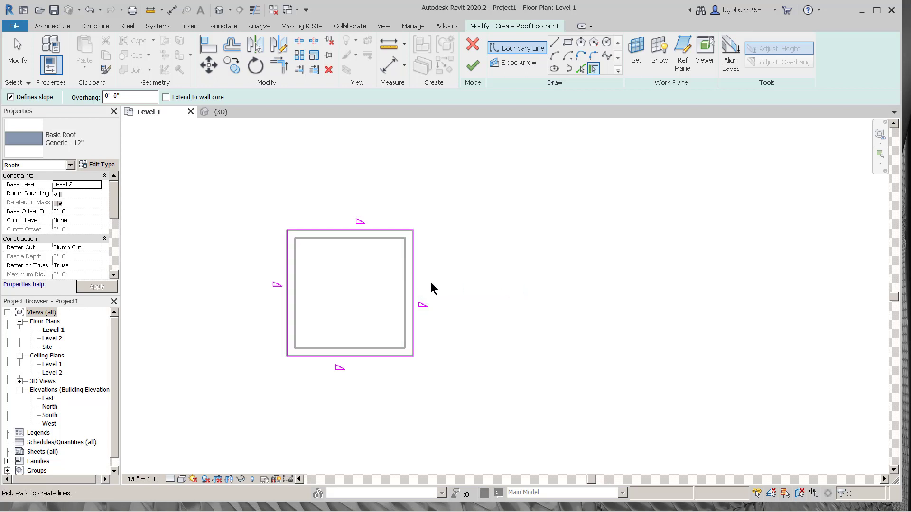
scroll(430, 282, "down", 1)
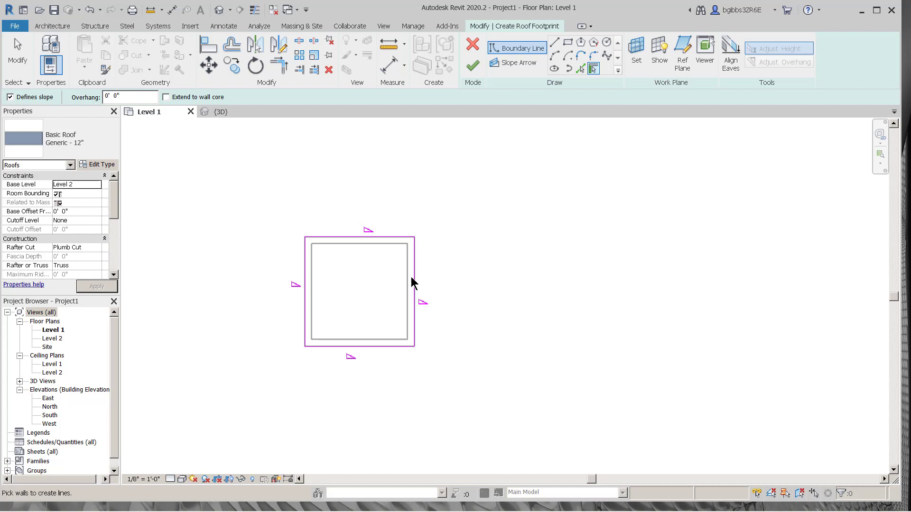
scroll(410, 276, "up", 1)
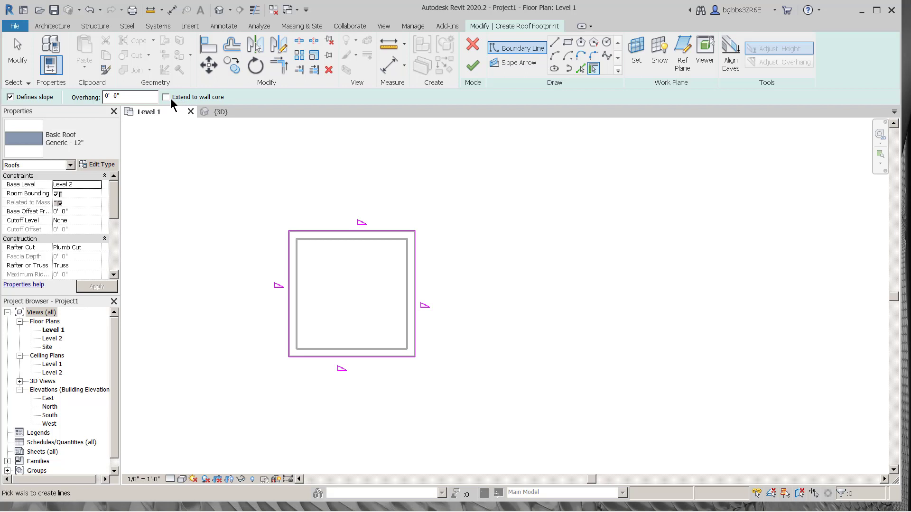
- Uncheck Defines Slope on the left and right footprint lines to make gable ends
left_click(30, 98)
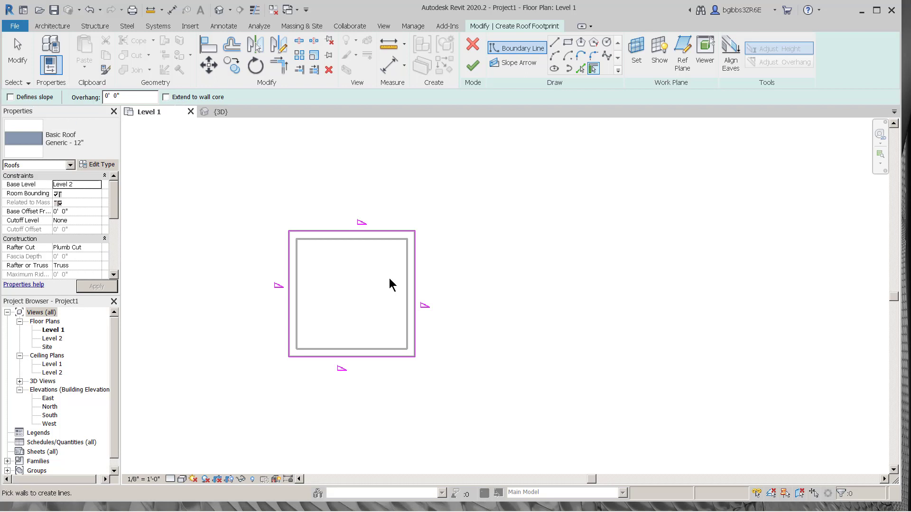
left_click(286, 286)
key("Escape")
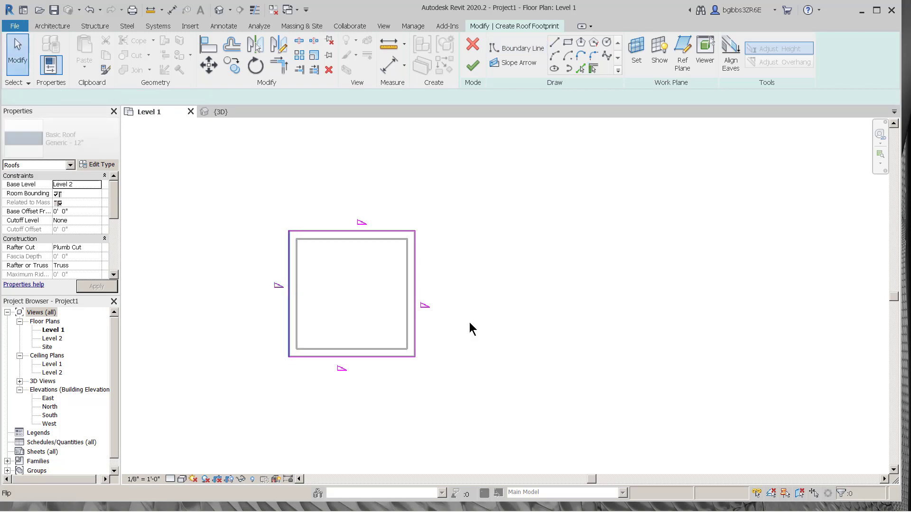
left_click_drag(468, 274, 258, 307)
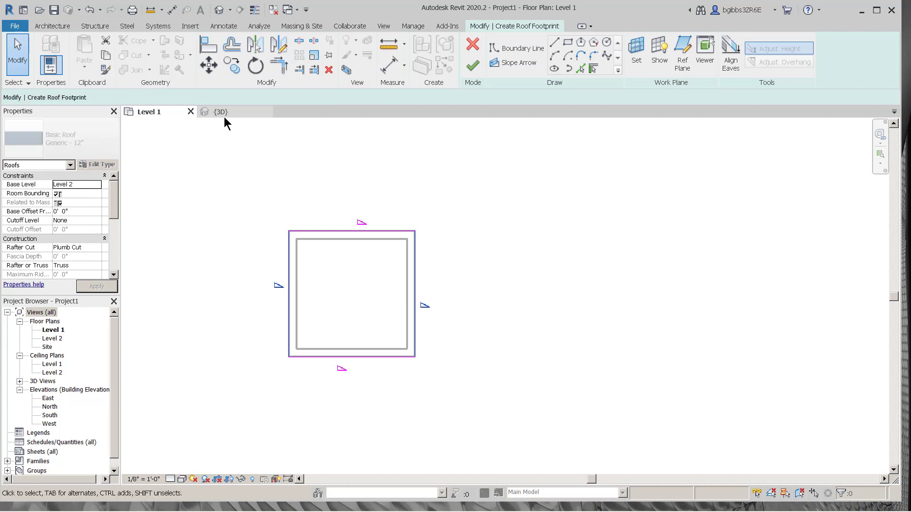
left_click(227, 97)
scroll(313, 325, "down", 3)
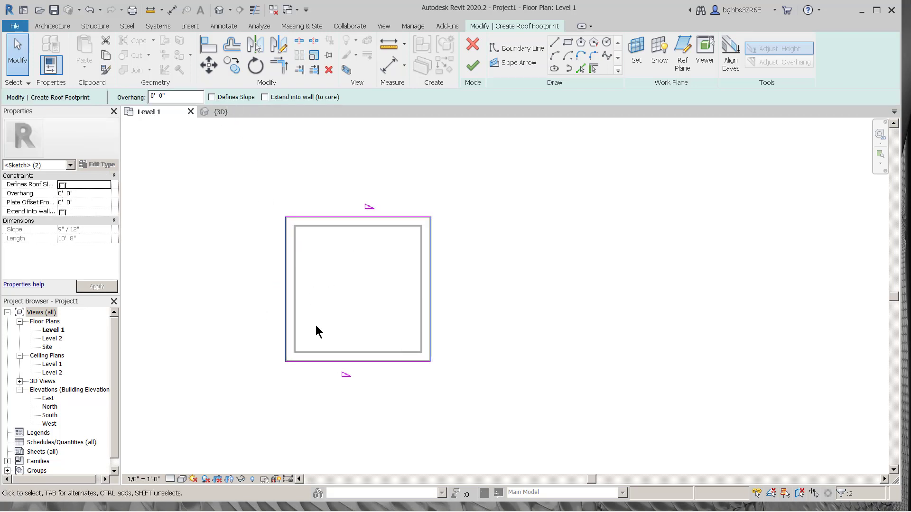
scroll(338, 326, "up", 2)
left_click(366, 396)
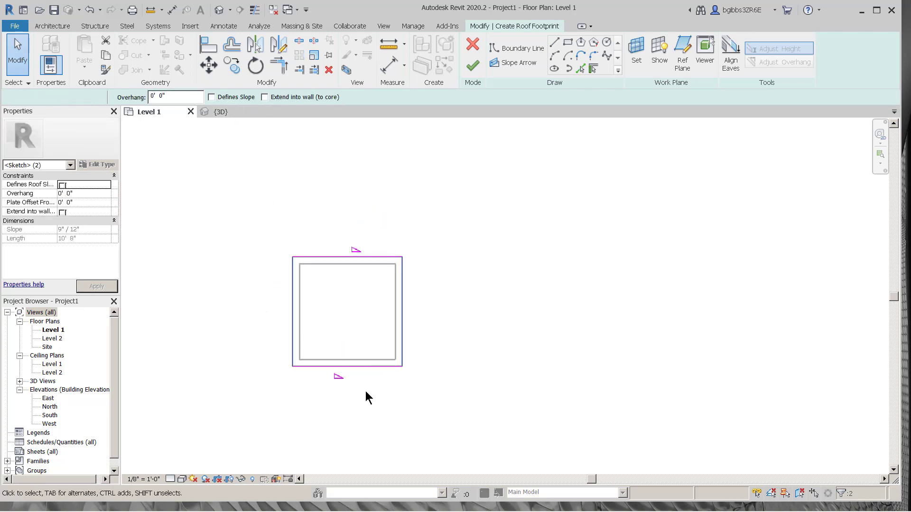
left_click(402, 285)
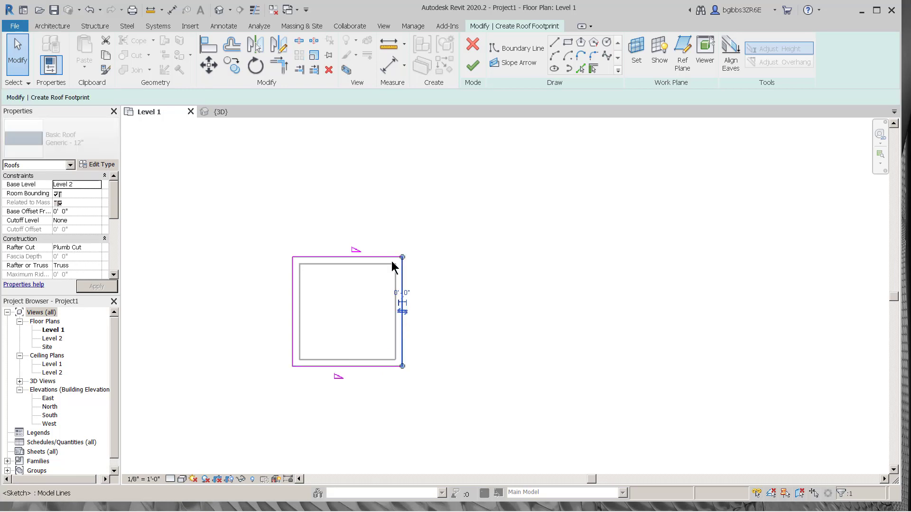
scroll(376, 315, "up", 1)
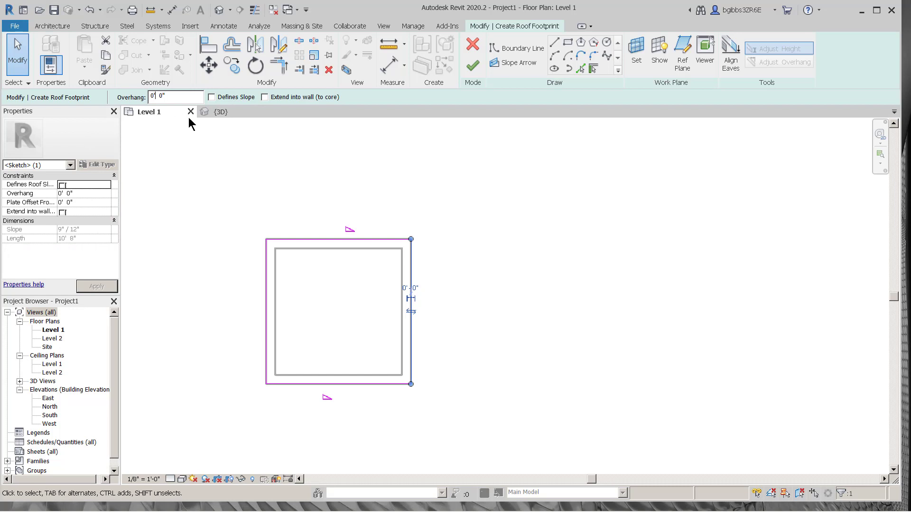
- Give all four footprint lines a 1' 0" overhang, finish the sketch, leave walls unattached
left_click_drag(421, 204, 181, 409)
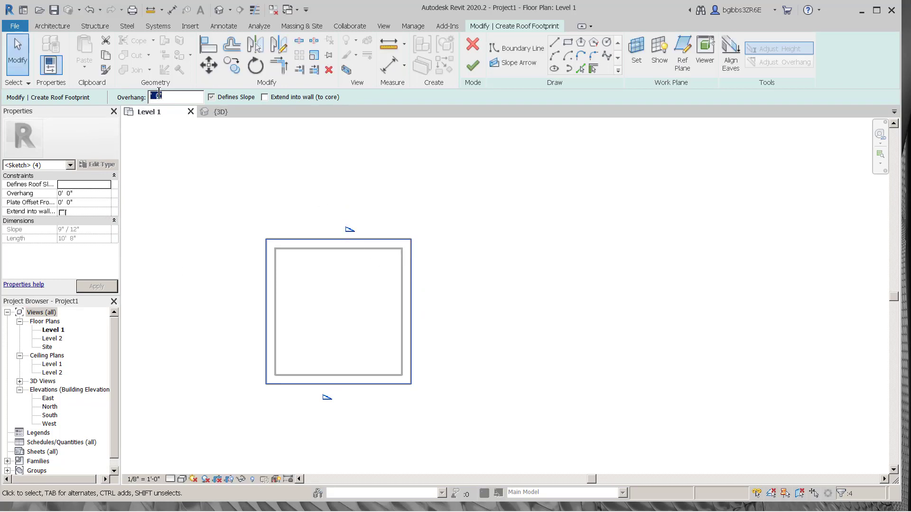
left_click(293, 189)
left_click(538, 268)
mouse_move(499, 210)
left_mouse_down()
mouse_move(409, 289)
mouse_move(270, 371)
mouse_move(248, 408)
left_mouse_up()
key("Return")
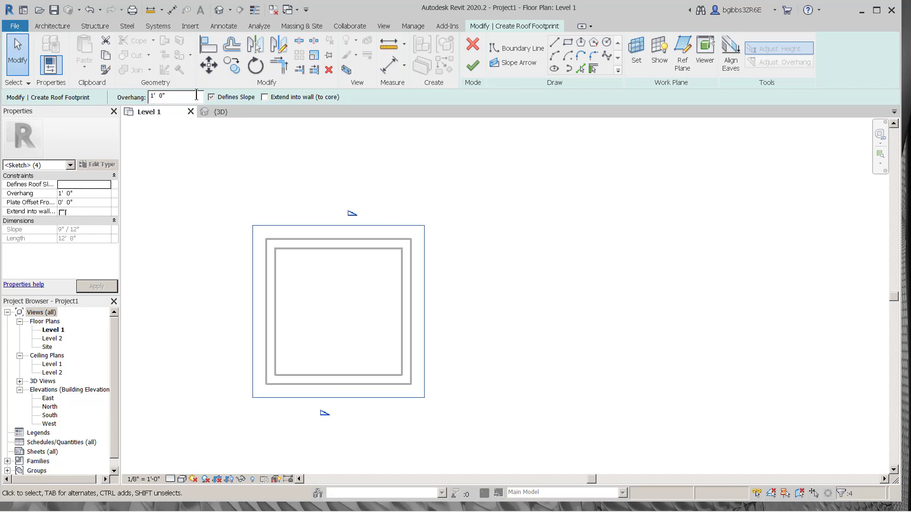
left_click(326, 219)
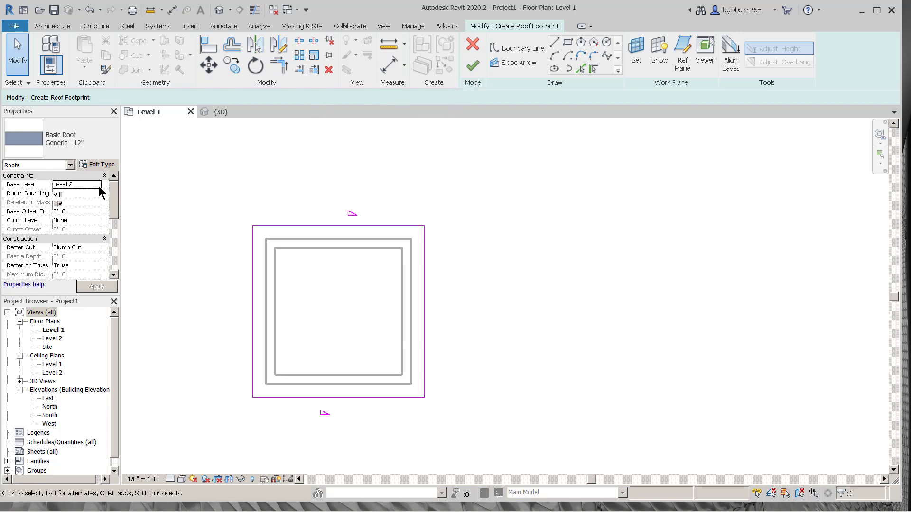
left_click(473, 65)
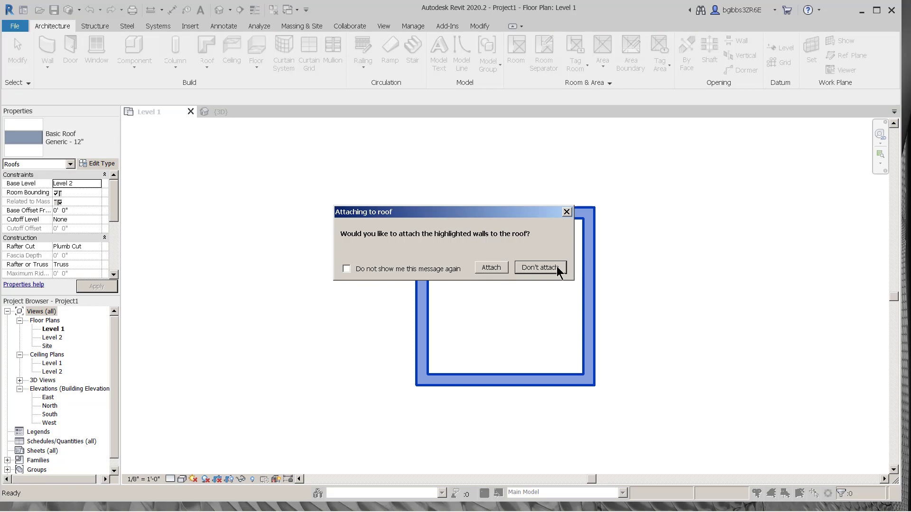
left_click(540, 268)
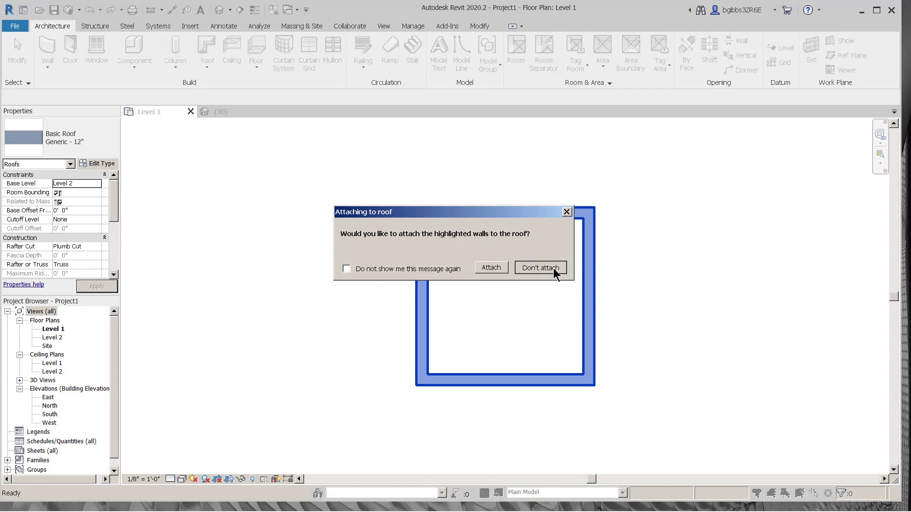
- In the {3D} view, change the roof's Base Level from Level 2 to Level 1 and apply
left_click(232, 114)
scroll(388, 284, "up", 2)
middle_click_drag(388, 285, 399, 256, "shift")
scroll(388, 233, "up", 3)
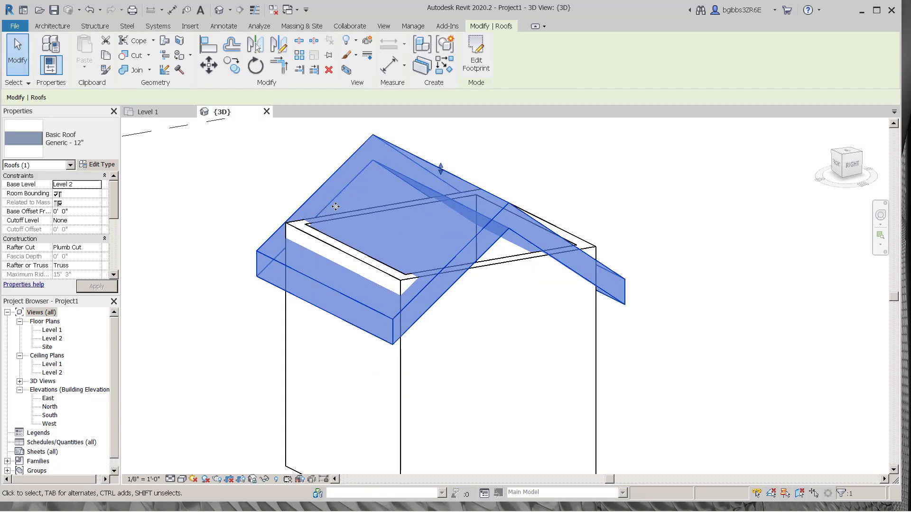
key("Escape")
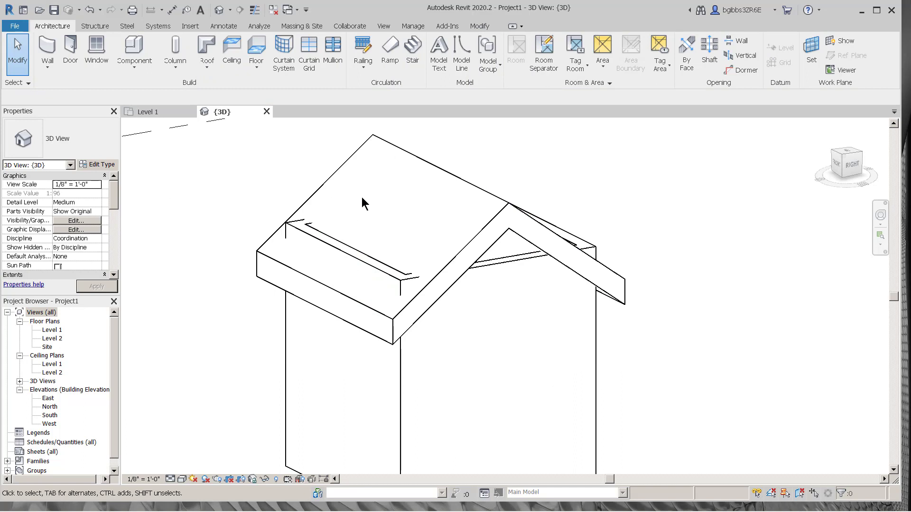
left_click(344, 168)
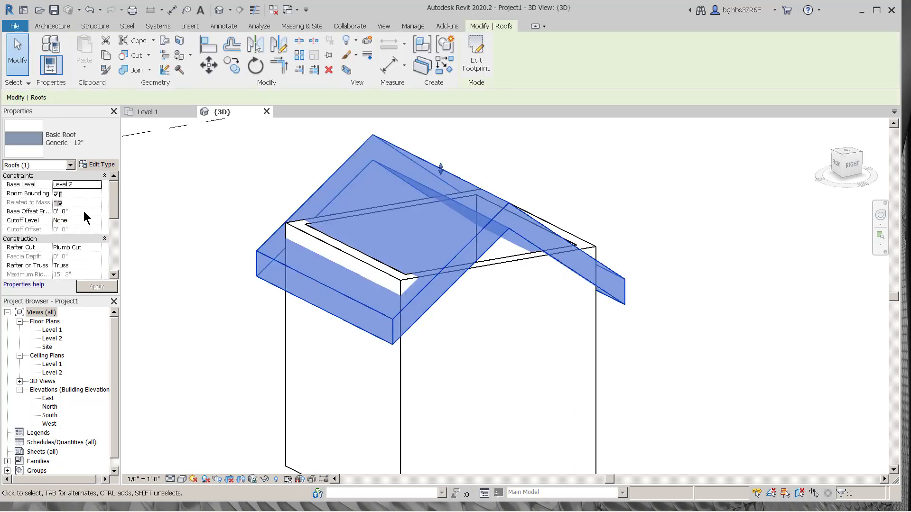
left_click(100, 188)
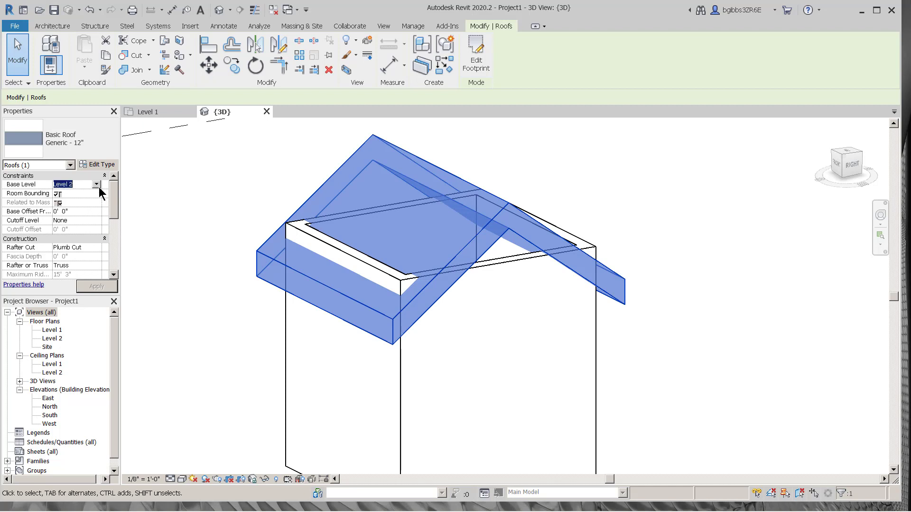
left_click(97, 185)
left_click(78, 194)
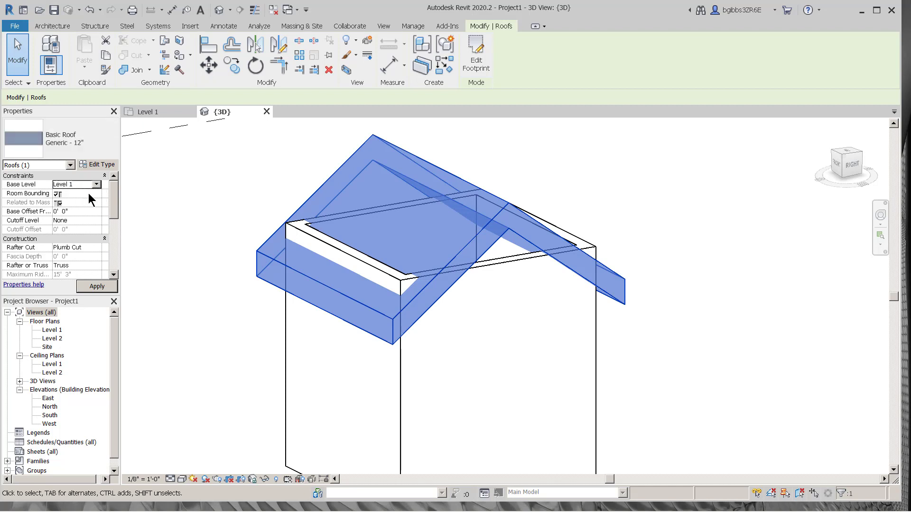
left_click(99, 286)
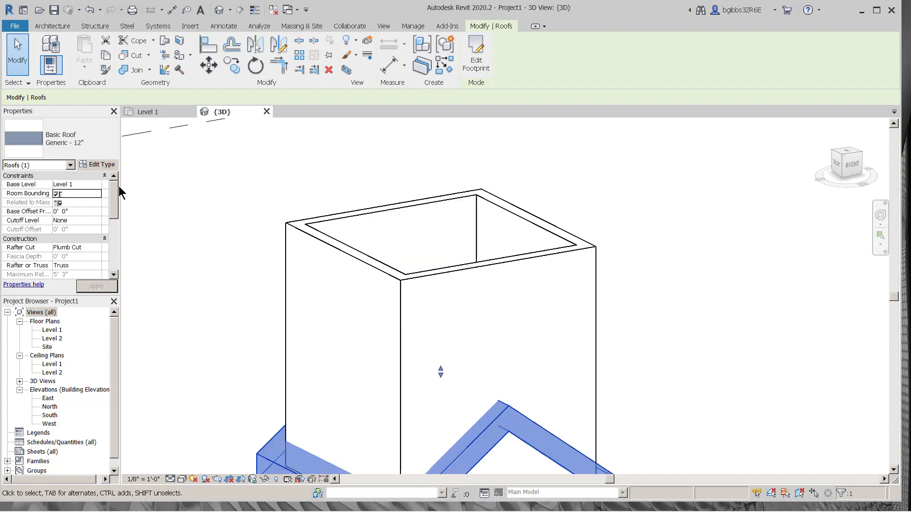
- Widen the Properties palette and reselect the roof to review its base offset
left_click_drag(119, 189, 199, 191)
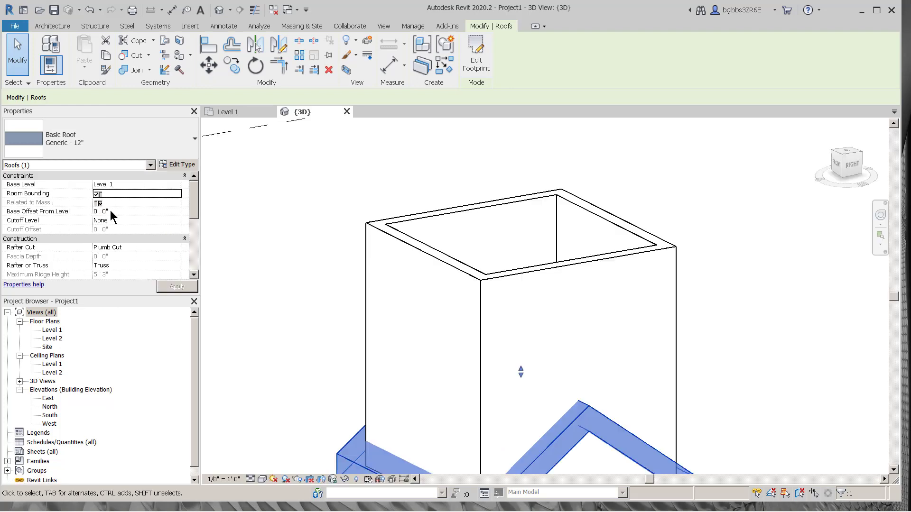
left_click(437, 236)
scroll(437, 236, "down", 3)
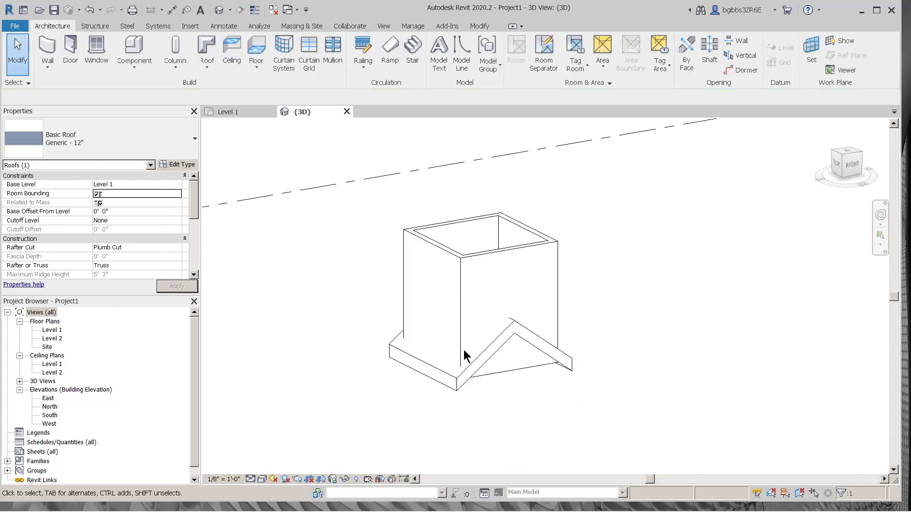
left_click(451, 386)
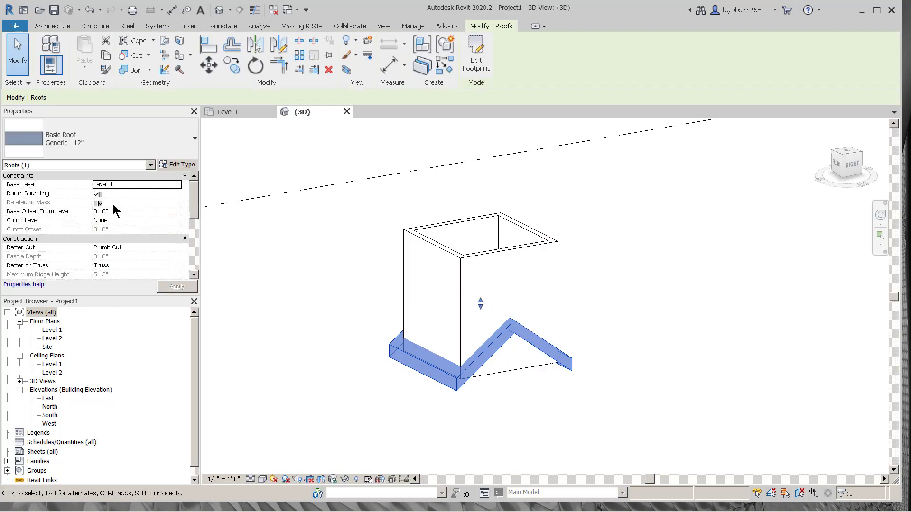
left_click(124, 212)
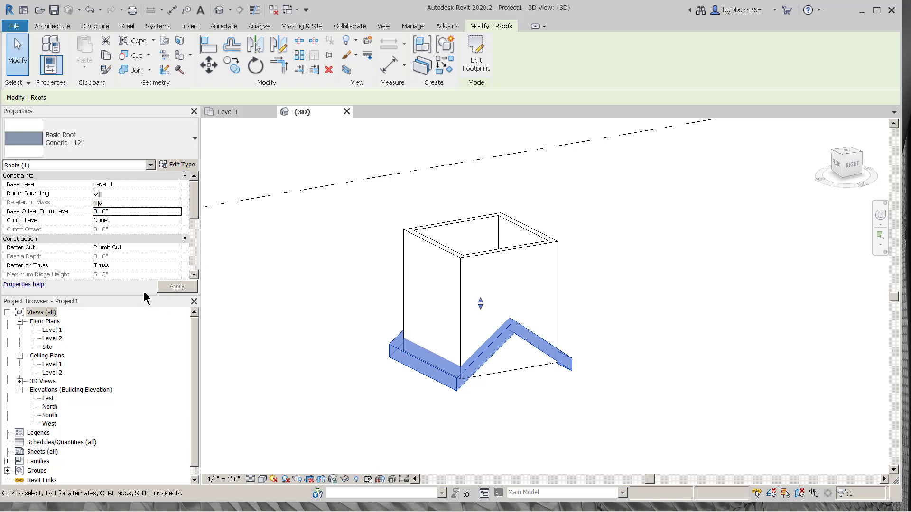
left_click_drag(144, 295, 144, 374)
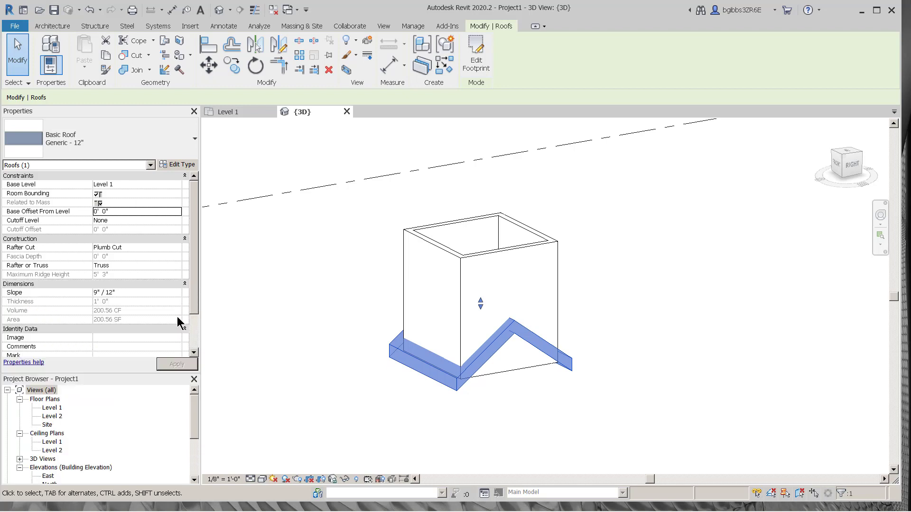
scroll(129, 274, "up", 2)
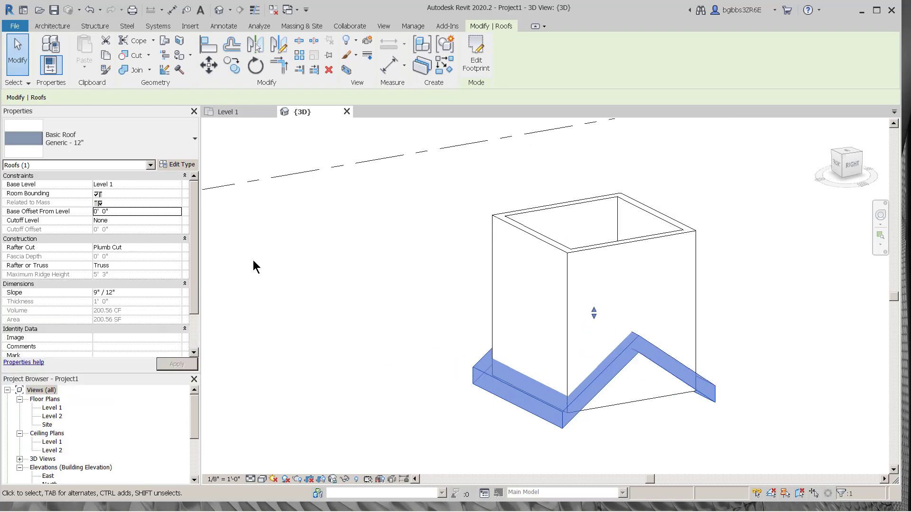
left_click(128, 193)
- Set the roof's Base Offset From Level to 10 to lower it onto the walls
left_click(127, 210)
type("10")
key("Return")
left_click(432, 298)
middle_click_drag(432, 298, 465, 218, "shift")
- Select the four walls and attach their tops to the roof
left_click_drag(628, 284, 397, 296)
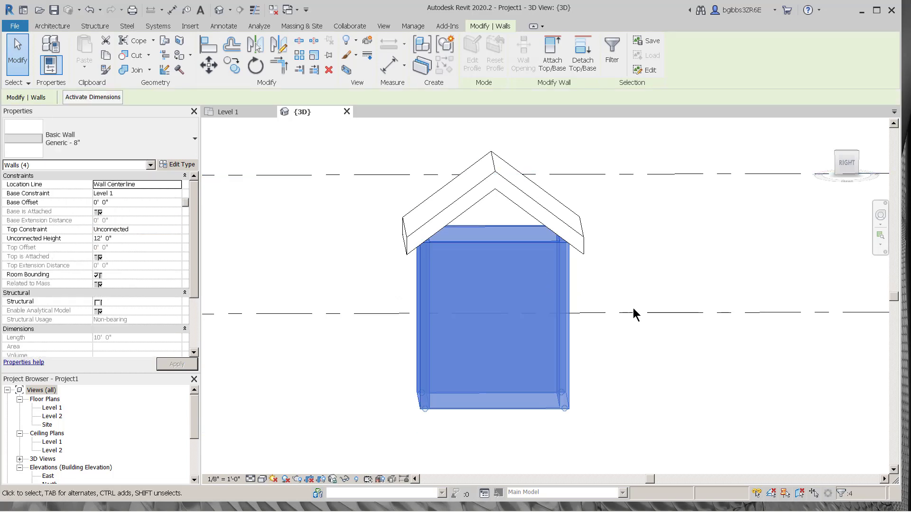
middle_click_drag(593, 296, 684, 316, "shift")
left_click(552, 52)
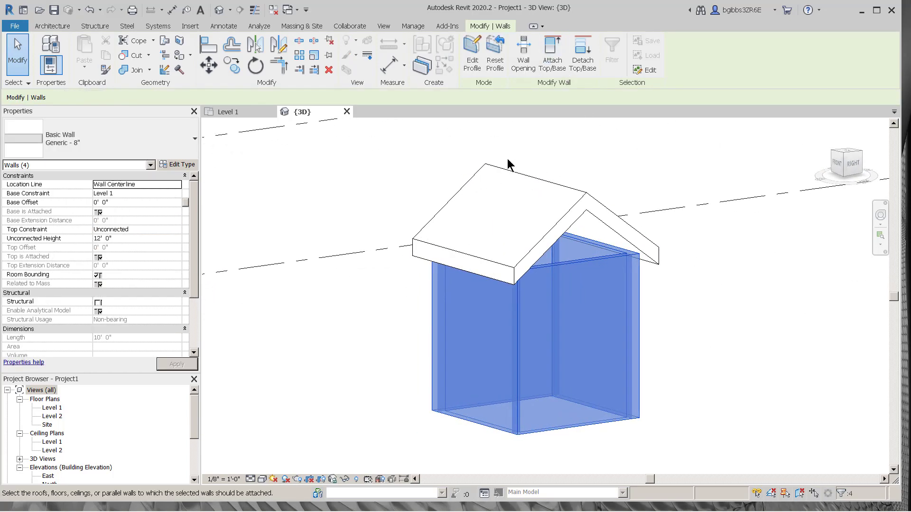
left_click(519, 174)
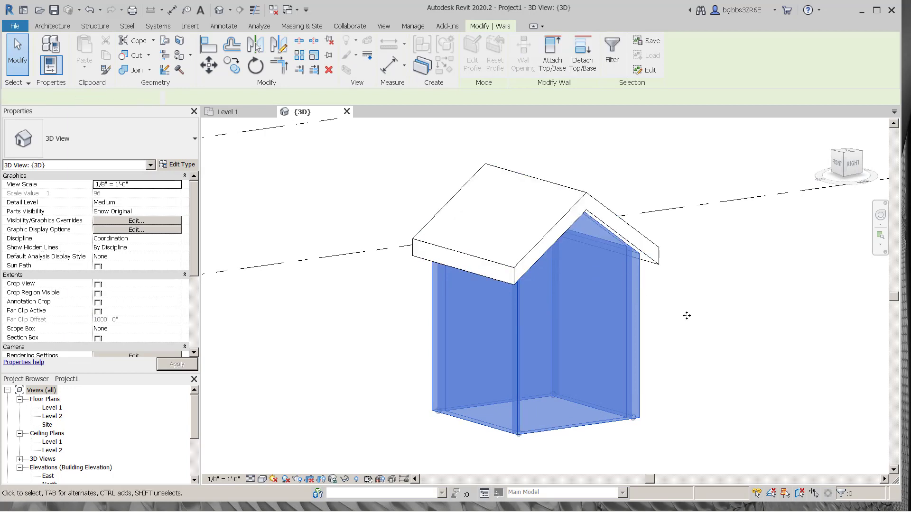
key("Escape")
- Orbit and zoom to the roof corner, then select the roof
middle_click_drag(564, 341, 354, 244, "shift")
scroll(697, 372, "down", 3)
scroll(502, 218, "up", 3)
scroll(391, 252, "up", 3)
scroll(345, 261, "up", 2)
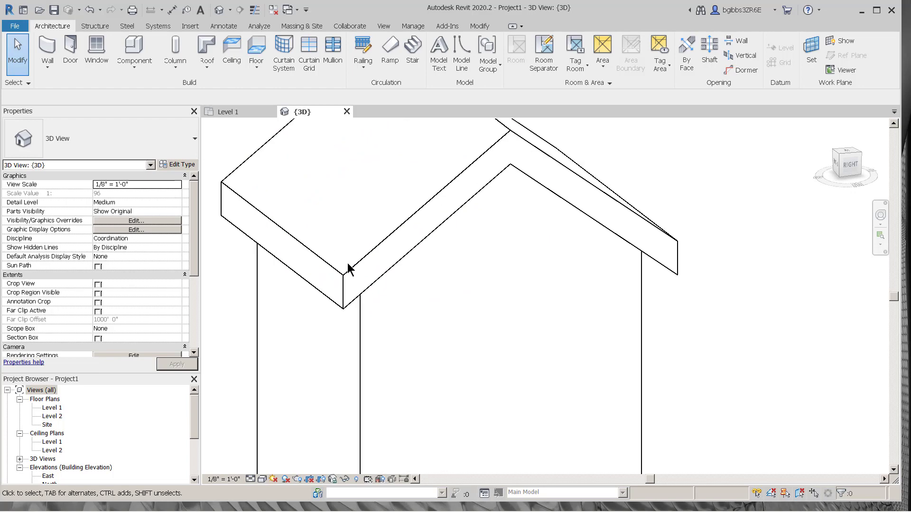
left_click(348, 269)
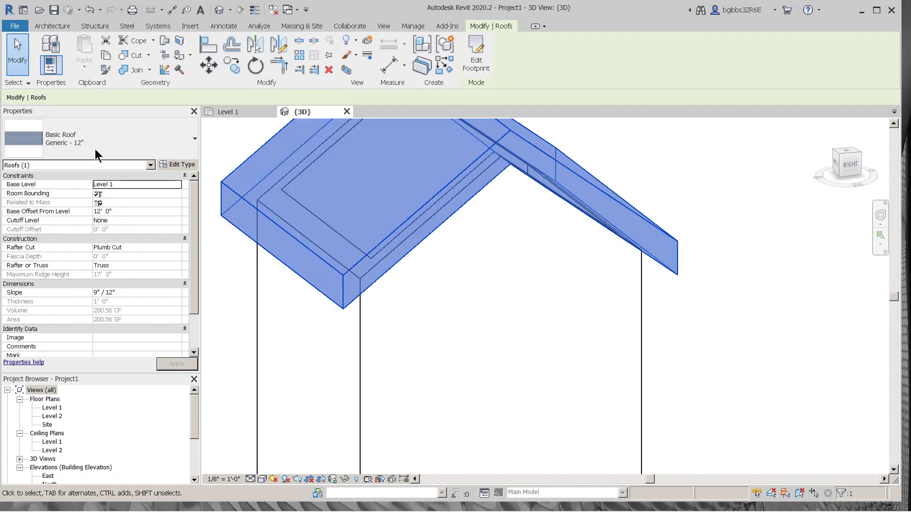
- Duplicate the roof type as a new type named 'Generic - 6"'
left_click(132, 147)
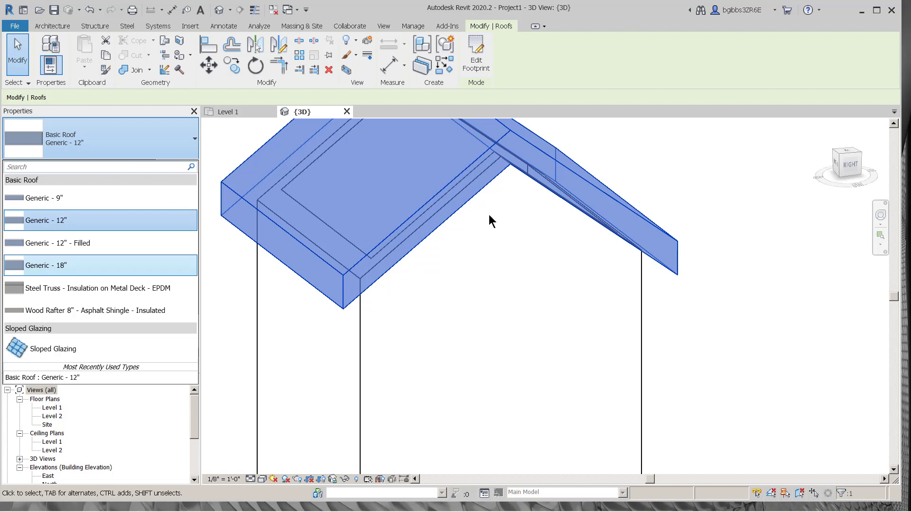
left_click(195, 137)
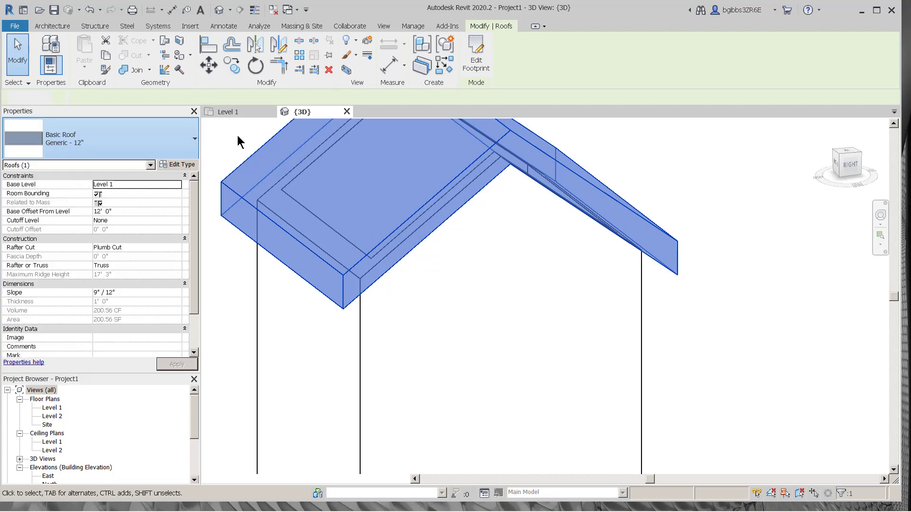
left_click(237, 135)
left_click(250, 166)
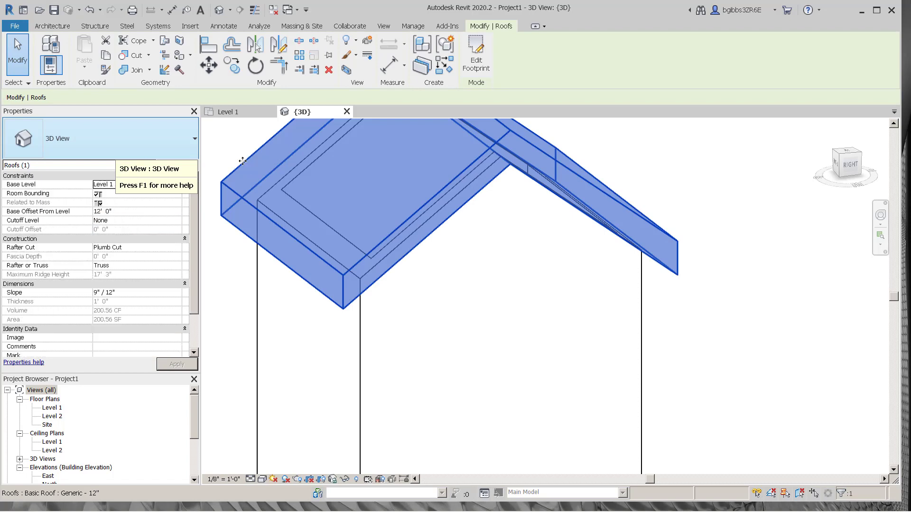
left_click(191, 163)
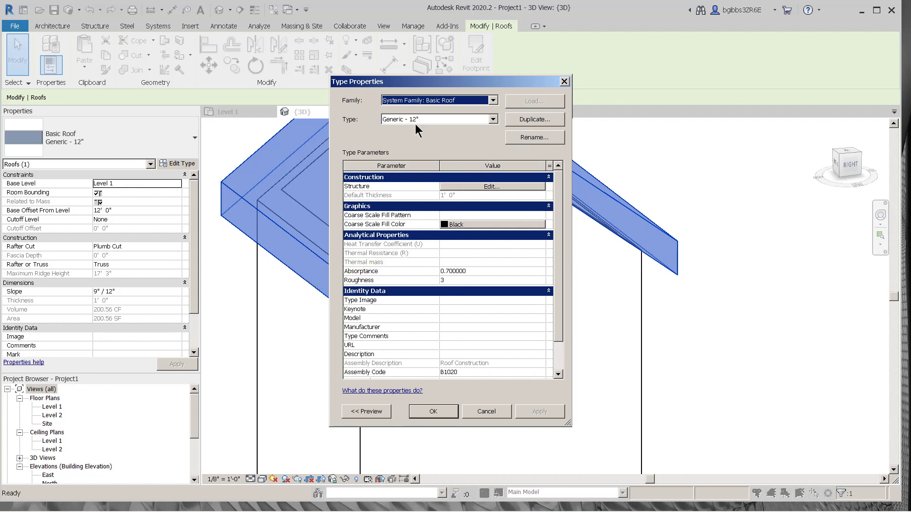
left_click(524, 119)
left_click(435, 244)
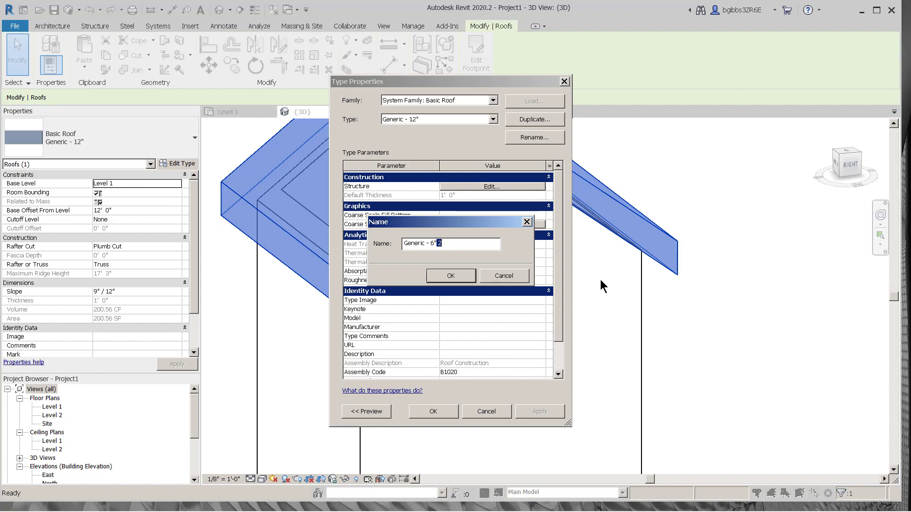
key("Return")
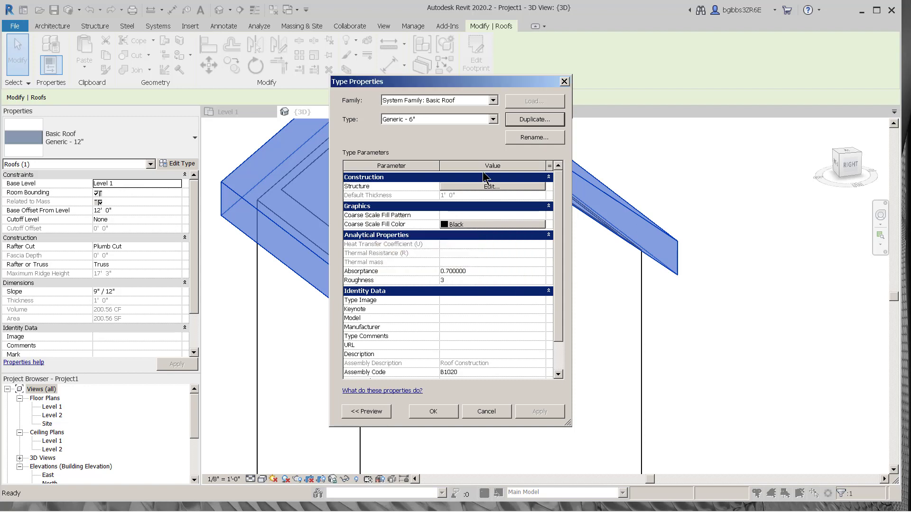
- Set the type's structure layer thickness to 6" and apply it to the roof
left_click(494, 187)
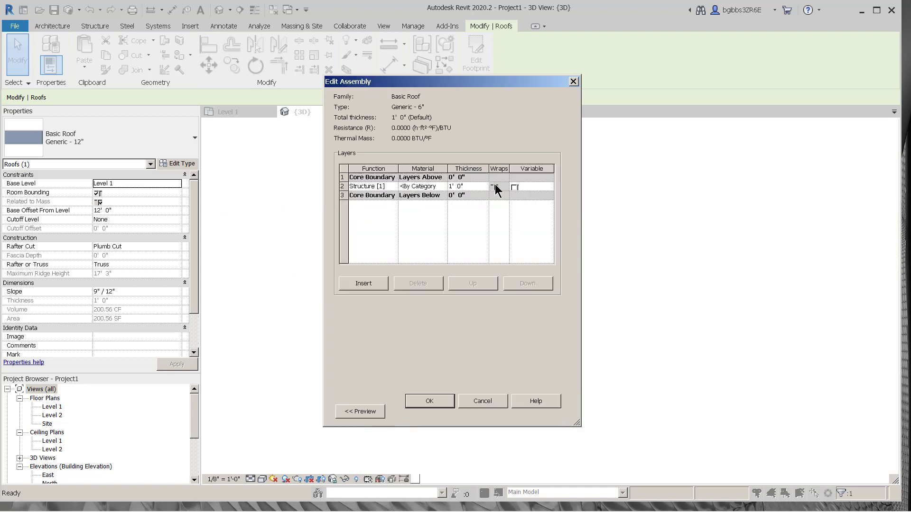
left_click(460, 187)
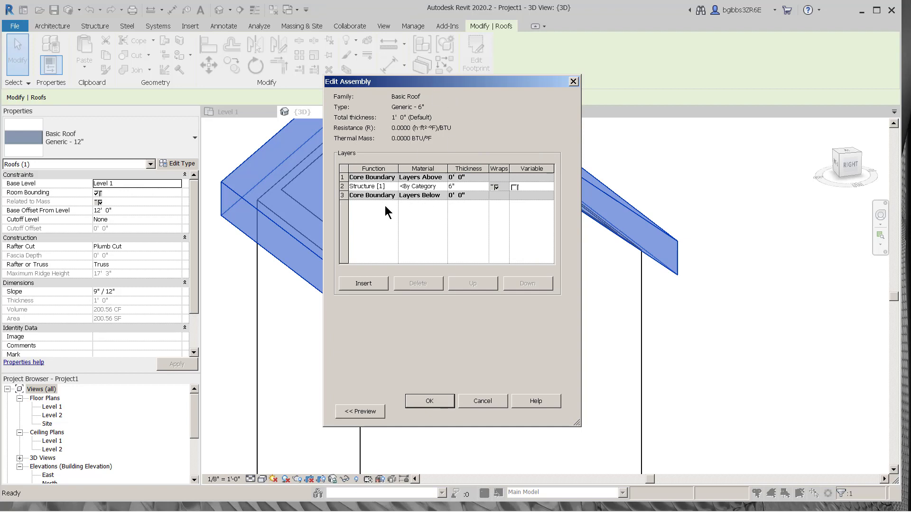
type("\"")
left_click(429, 401)
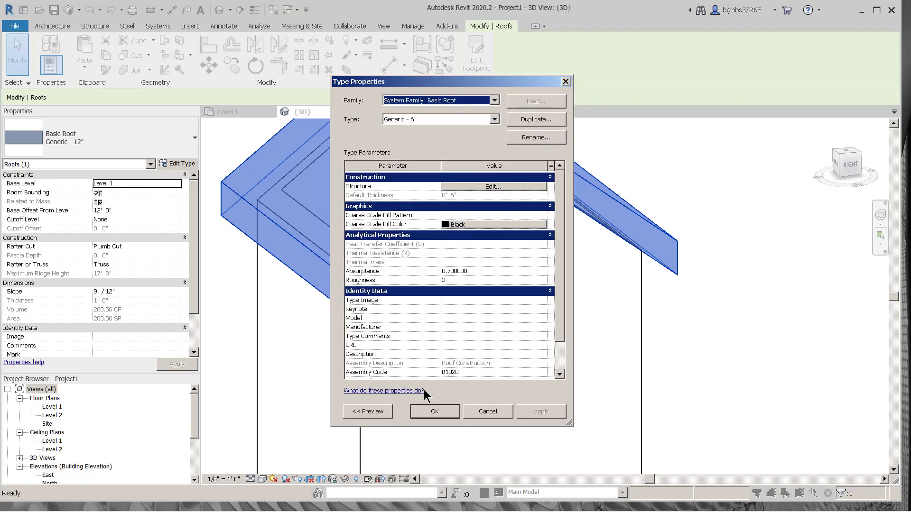
left_click(433, 411)
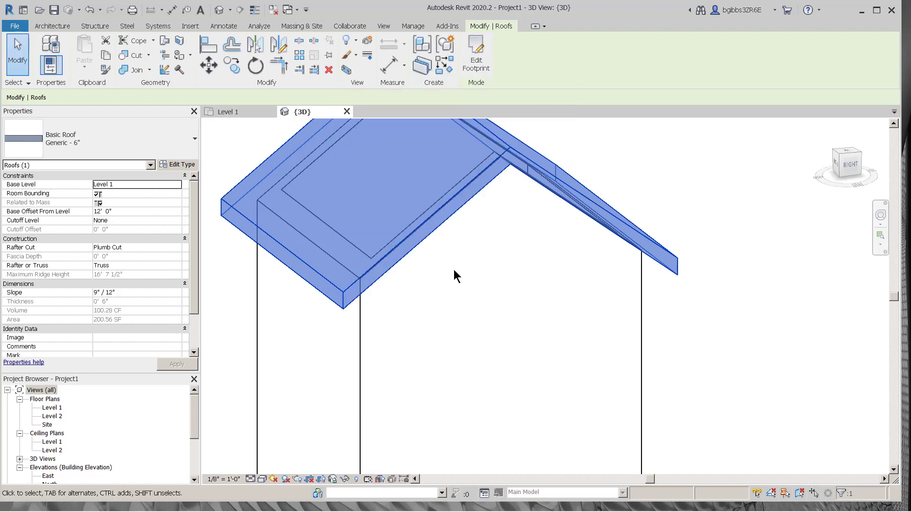
left_click(661, 290)
- Orbit out to a three-quarter view of the whole house, then bring up Task Manager
mouse_move(489, 360)
middle_mouse_down("shift")
mouse_move(465, 291)
mouse_move(461, 374)
mouse_move(485, 351)
middle_mouse_up("shift")
scroll(472, 285, "down", 3)
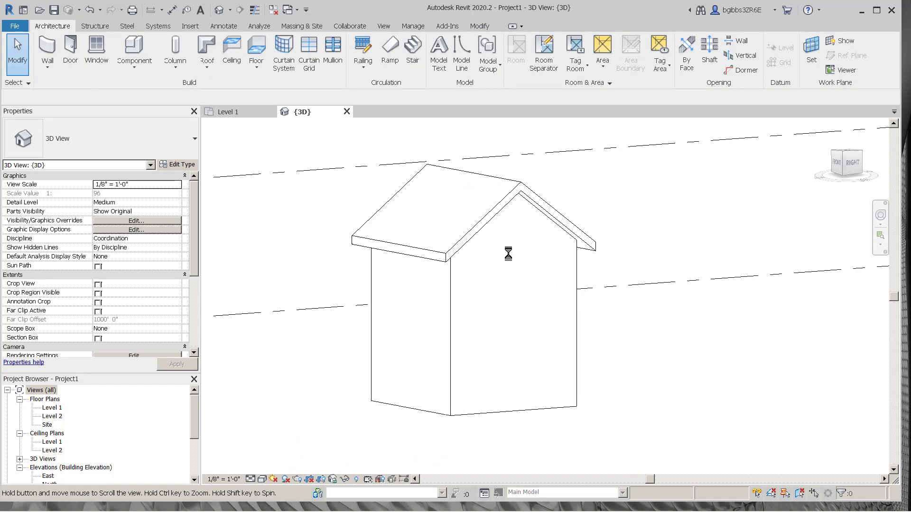
middle_click_drag(508, 254, 508, 375, "shift")
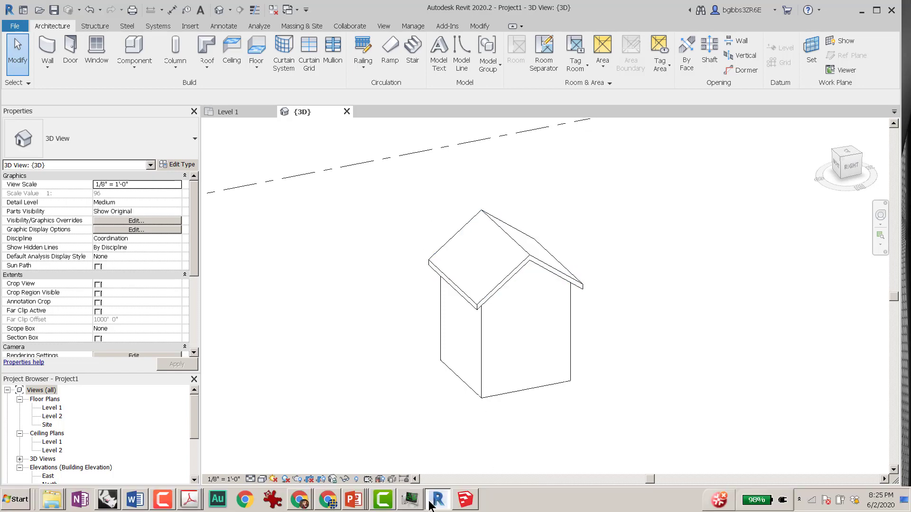
left_click(411, 499)
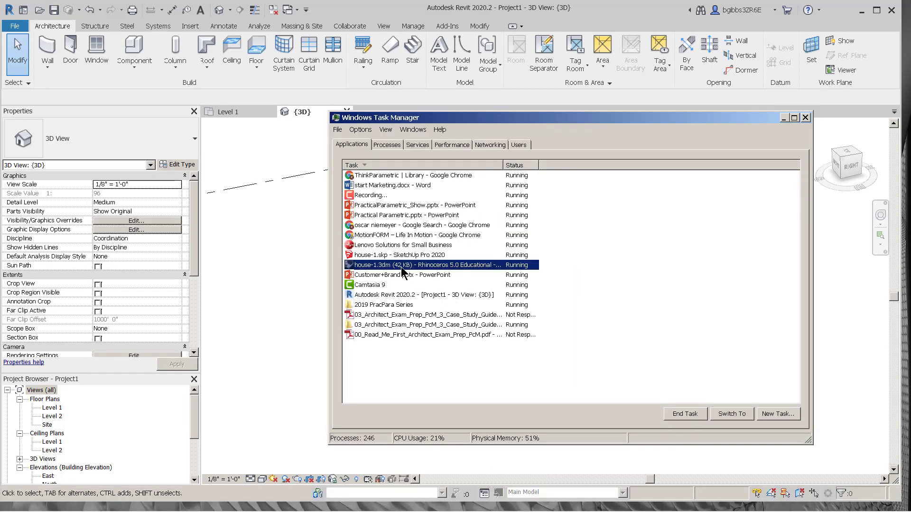
- Switch to Rhino's house-1.3dm and zoom and orbit its Perspective view from above
double_click(403, 271)
middle_click(493, 292)
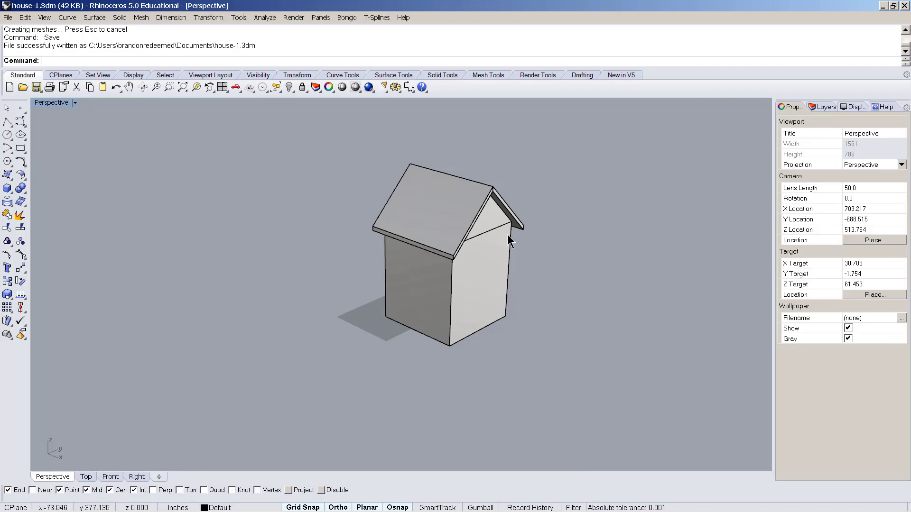
scroll(489, 275, "up", 3)
middle_click(484, 295)
scroll(593, 258, "down", 5)
middle_click(576, 256)
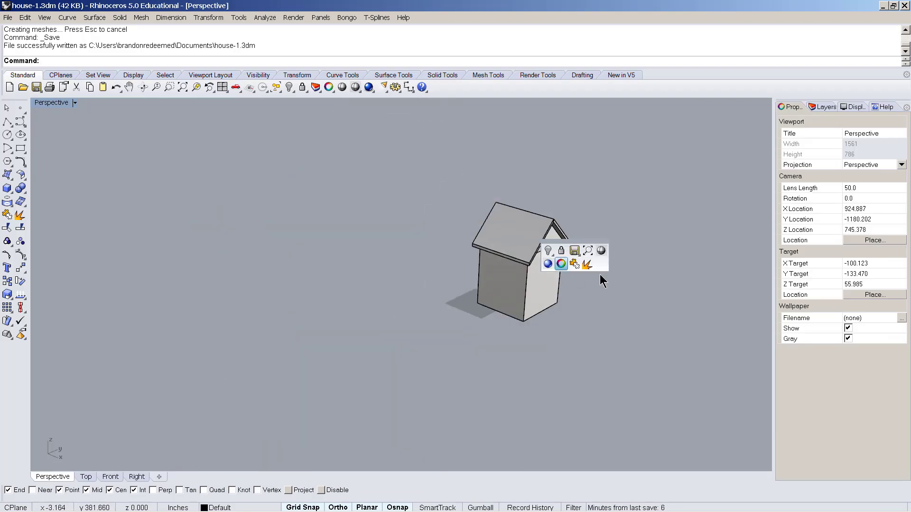
scroll(559, 314, "up", 6)
right_click_drag(461, 306, 427, 413)
- Switch to SketchUp's house-1.skp and orbit and zoom to a front three-quarter view
mouse_move(430, 502)
left_click(467, 499)
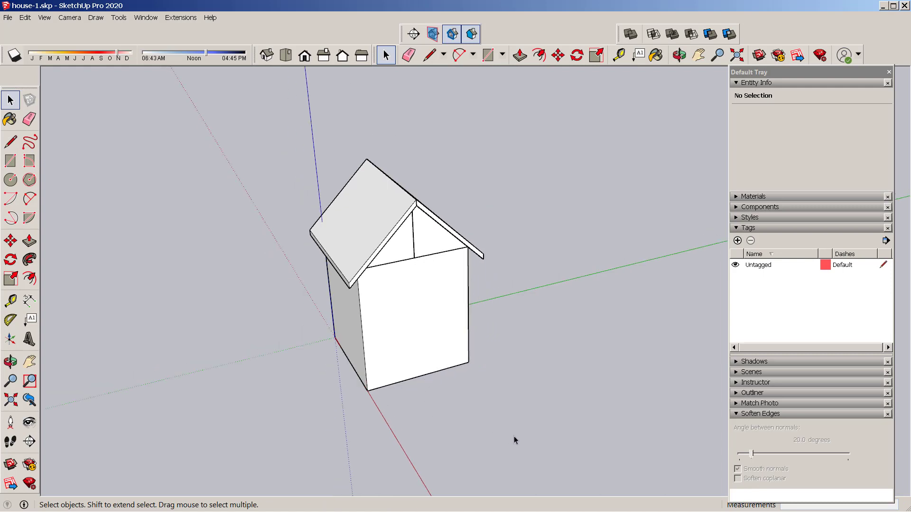
middle_click_drag(492, 415, 407, 396)
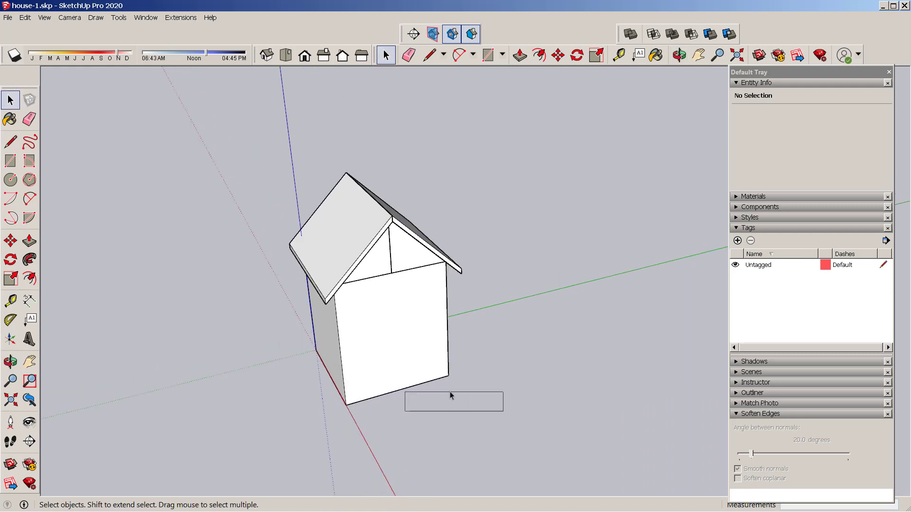
middle_click_drag(478, 344, 338, 343)
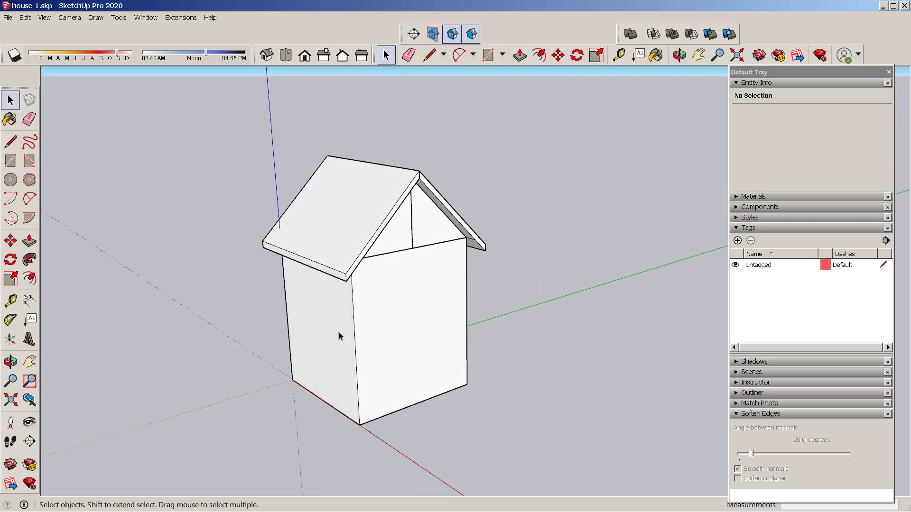
scroll(385, 261, "down", 1)
scroll(293, 227, "down", 1)
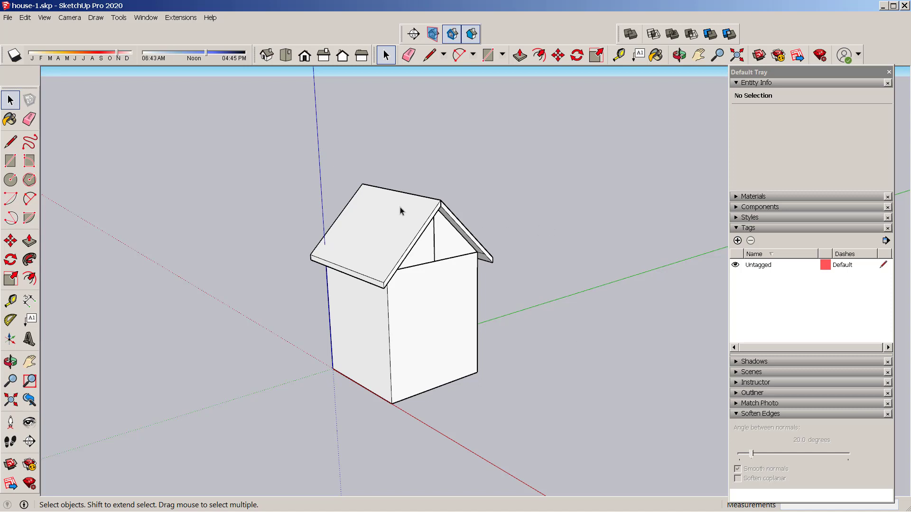
scroll(283, 217, "up", 2)
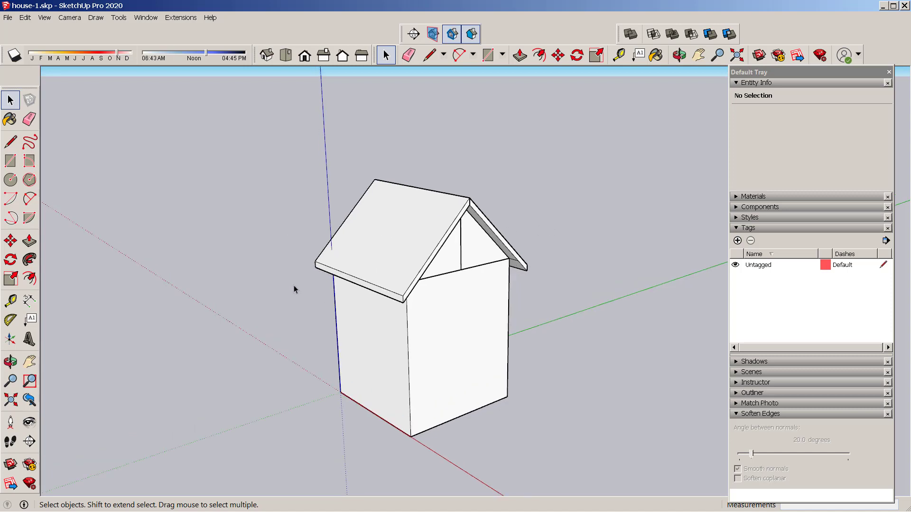